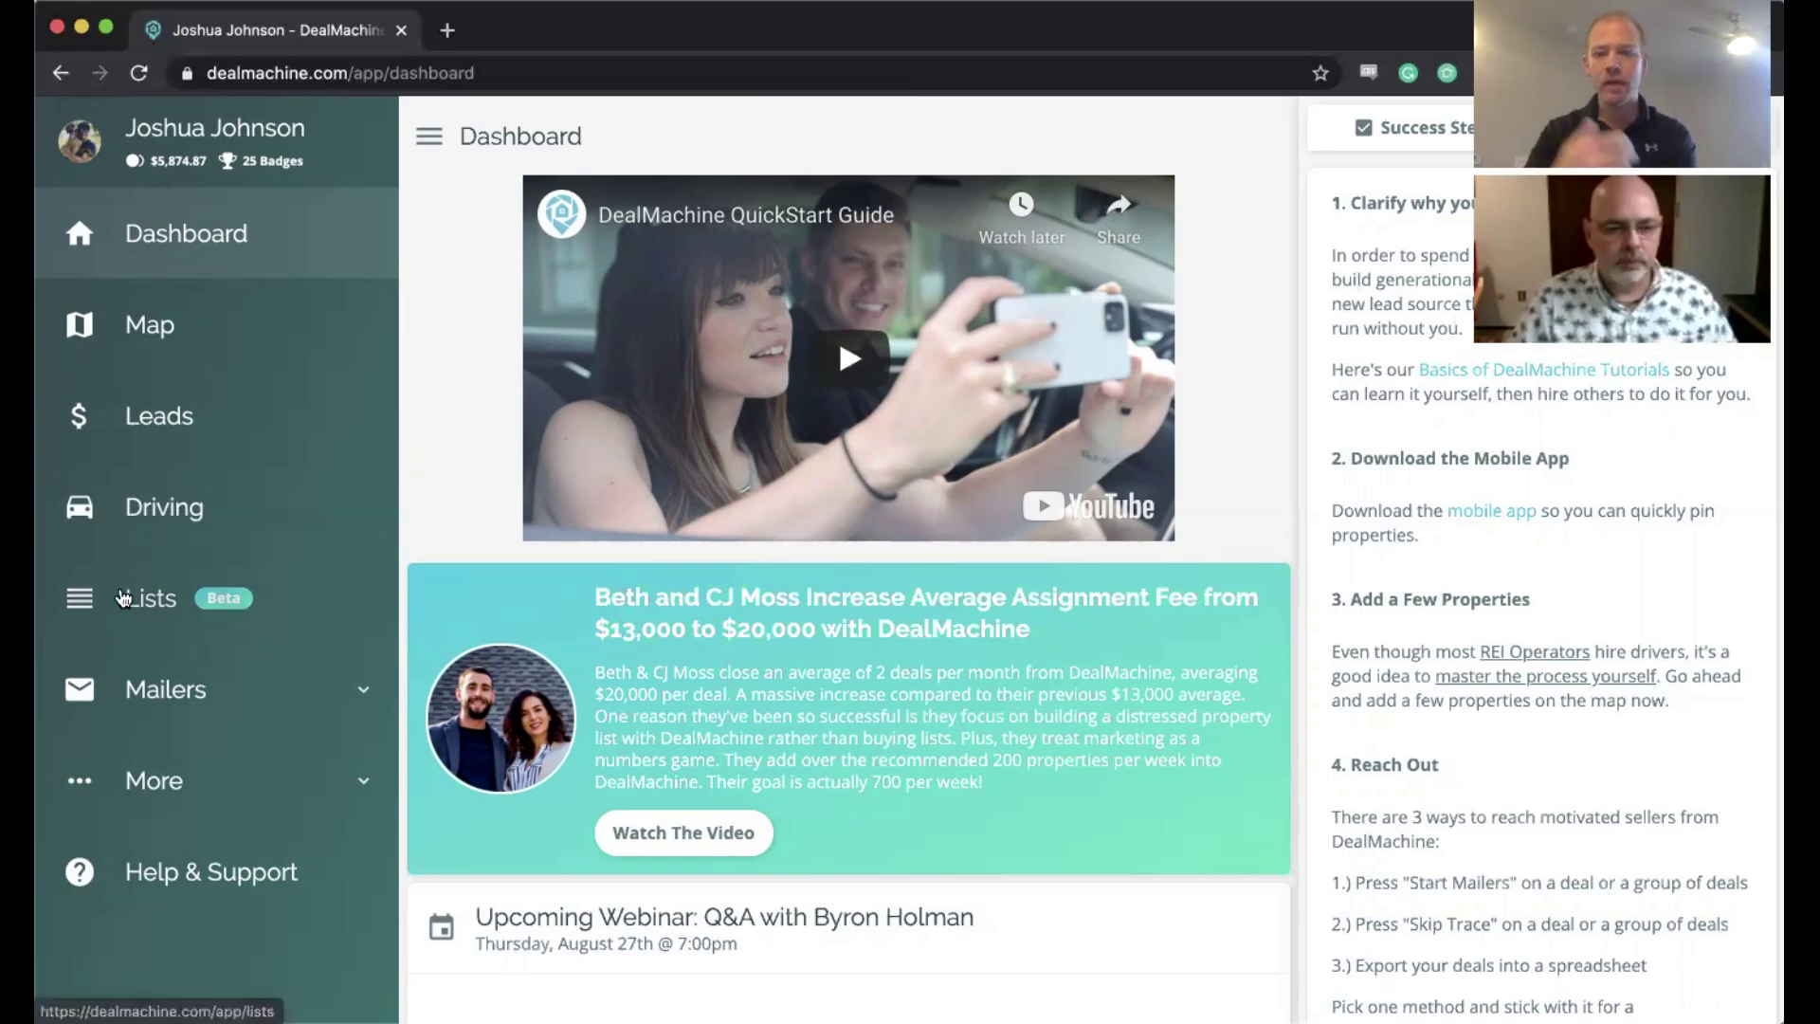
Step: Go from the Dashboard to the Lists page of saved lists
click(124, 597)
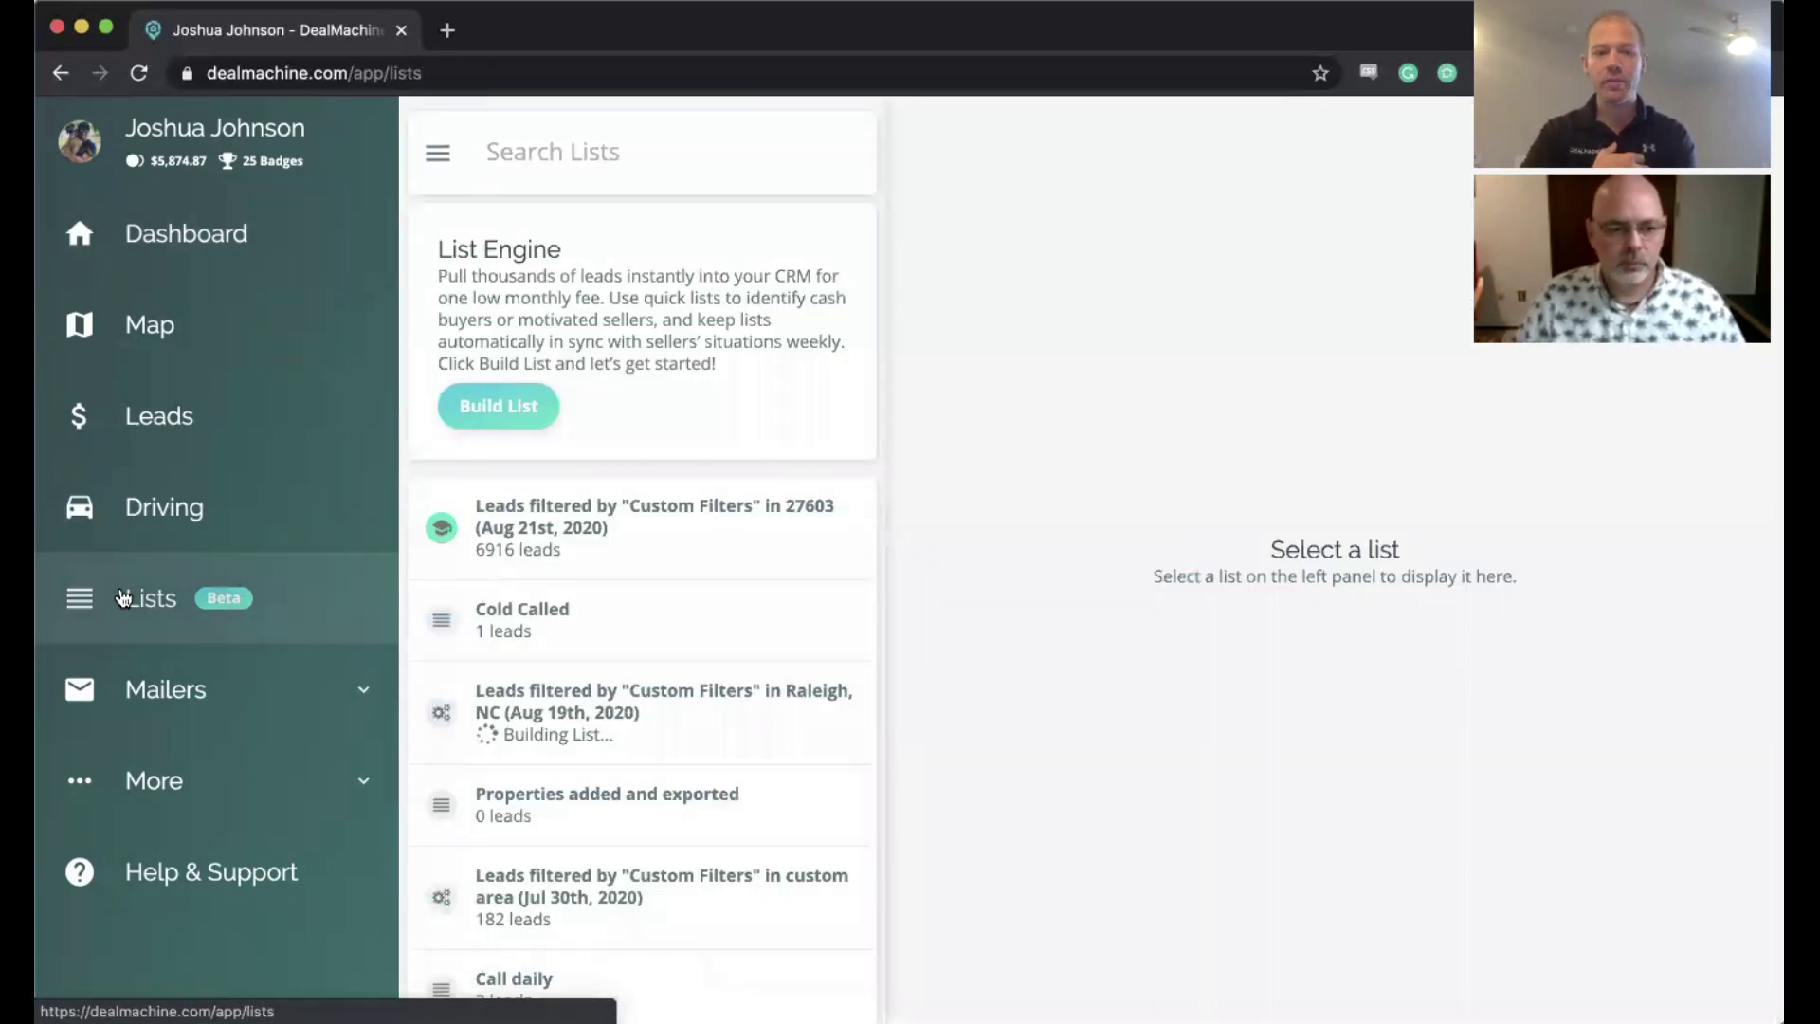
Step: Collapse the sidebar, start a new list, and choose Draw Area as the market type
click(436, 153)
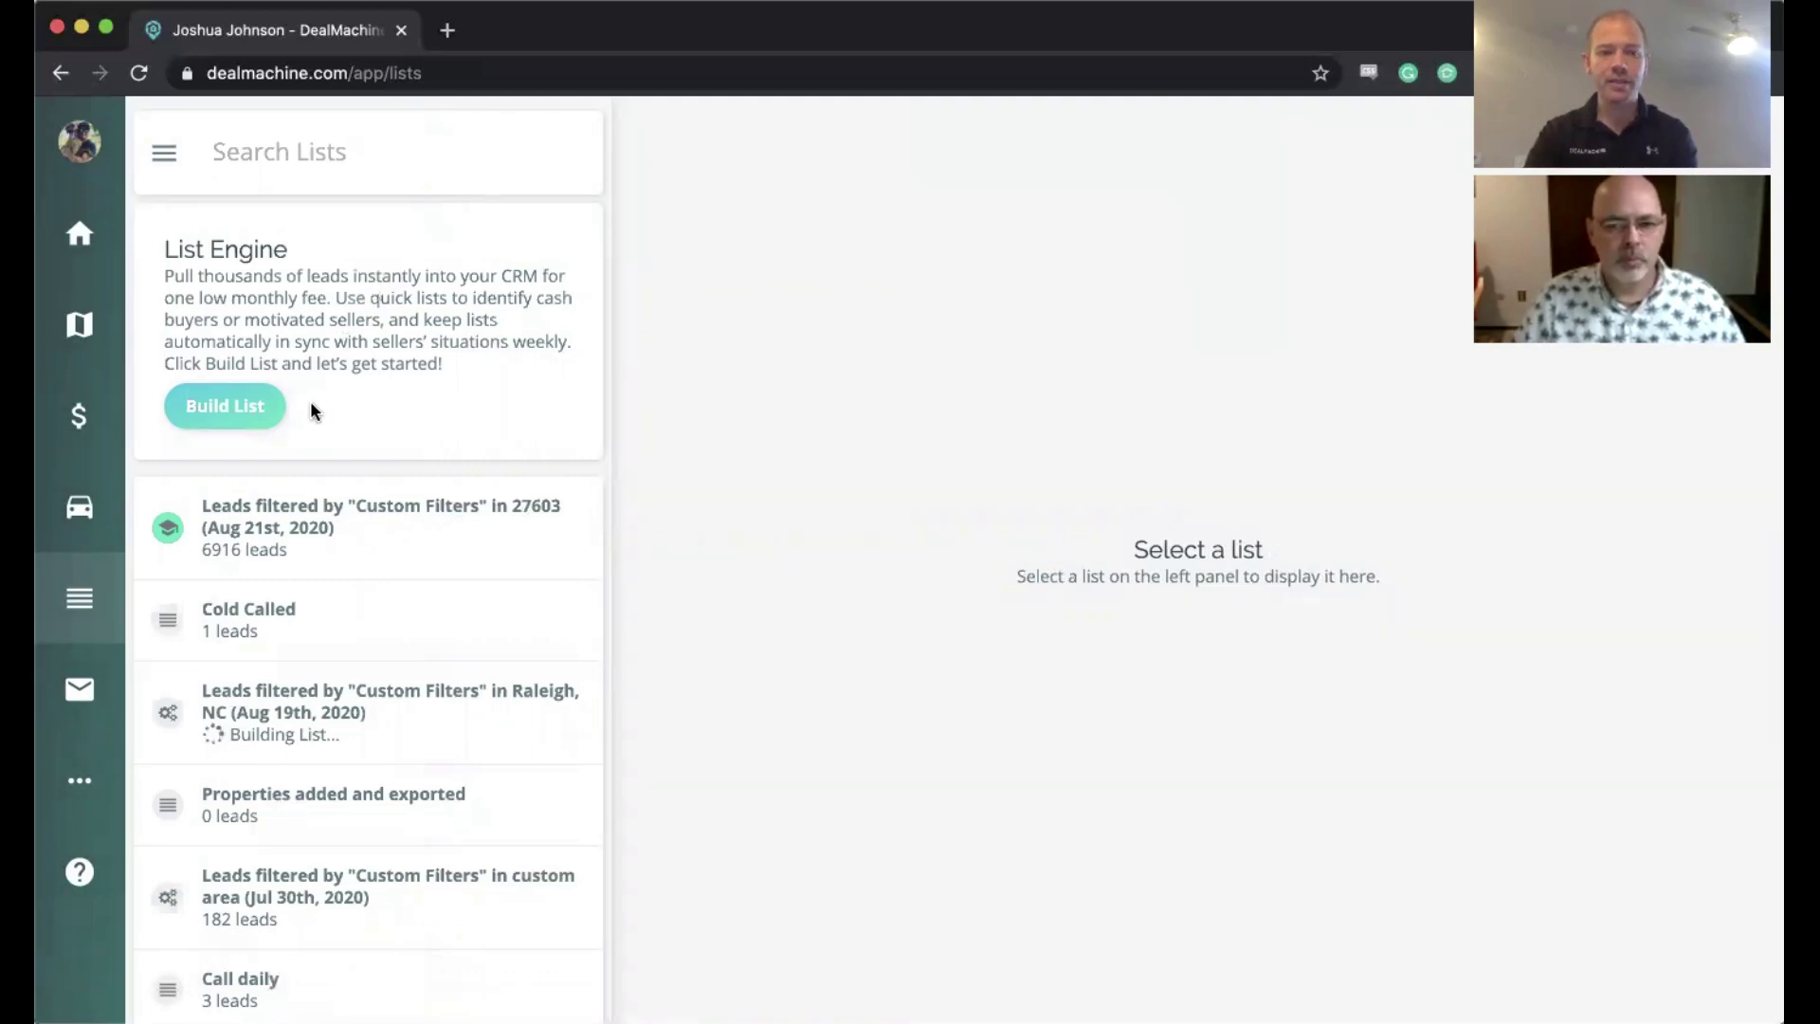
click(248, 410)
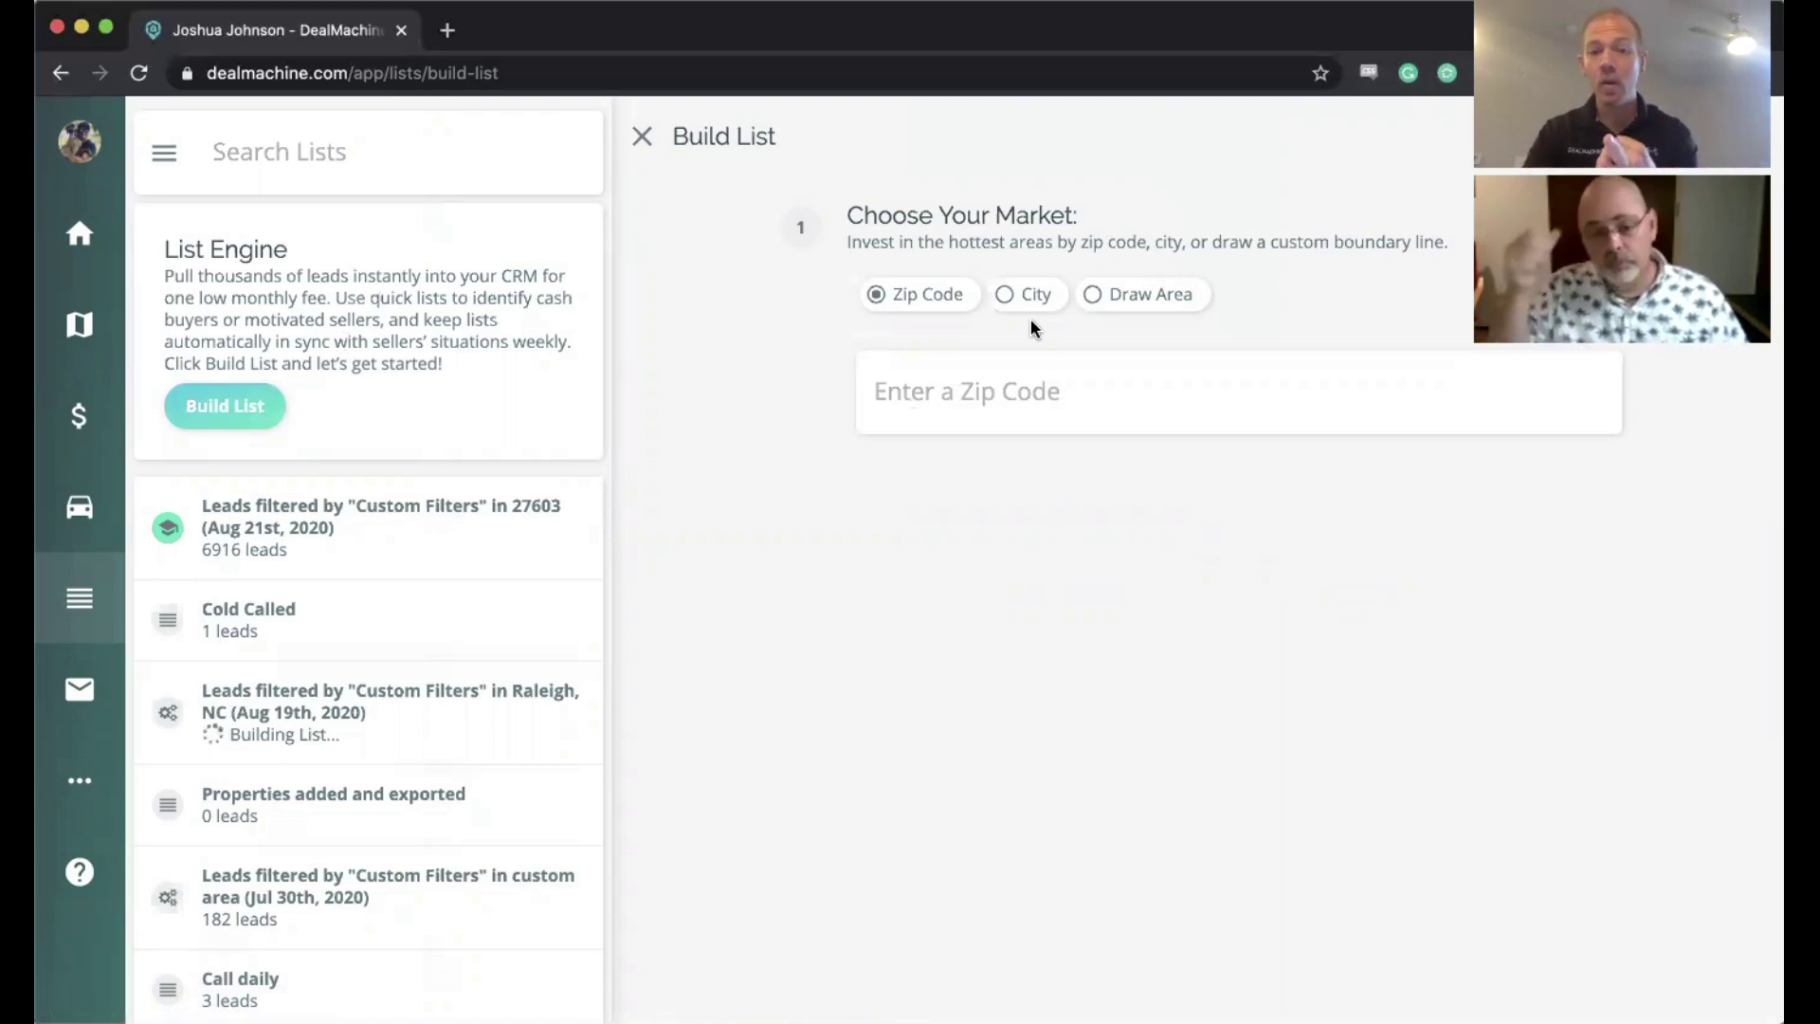
click(1121, 301)
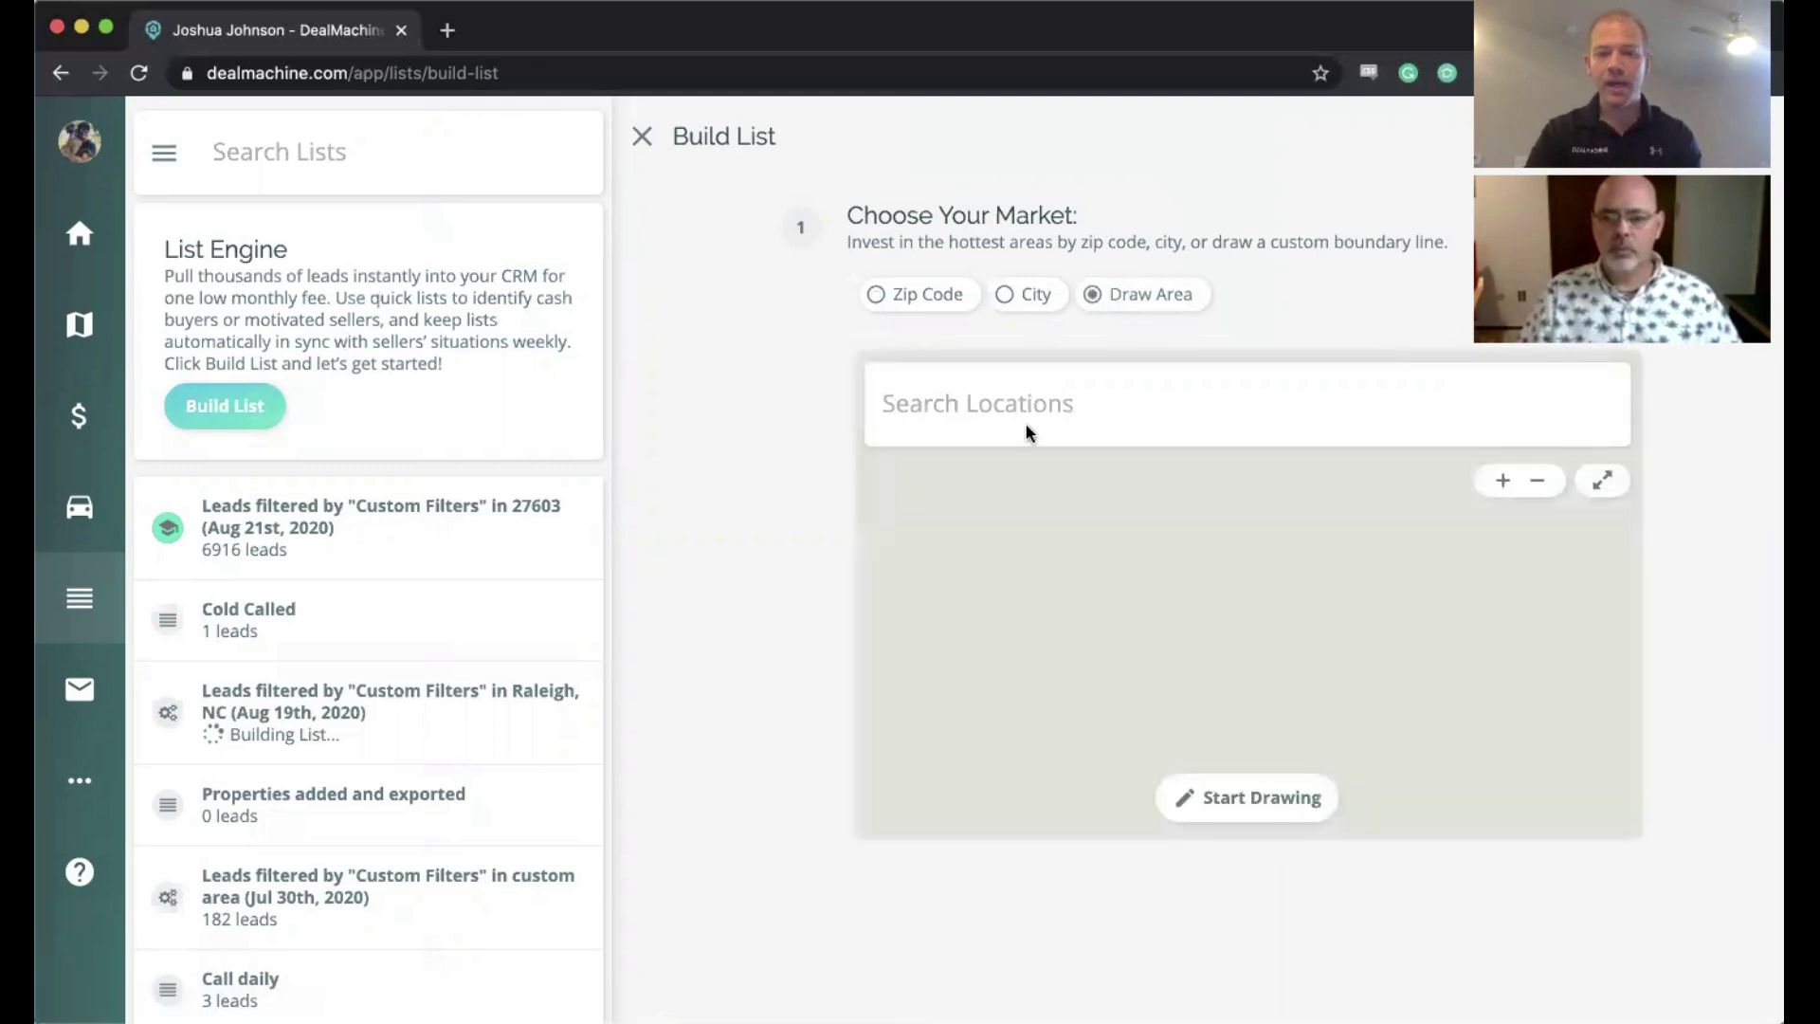
Step: Draw a four-point boundary across Buckley Rd, Telegraph Rd and Du Bowl Lanes as the market
click(1538, 480)
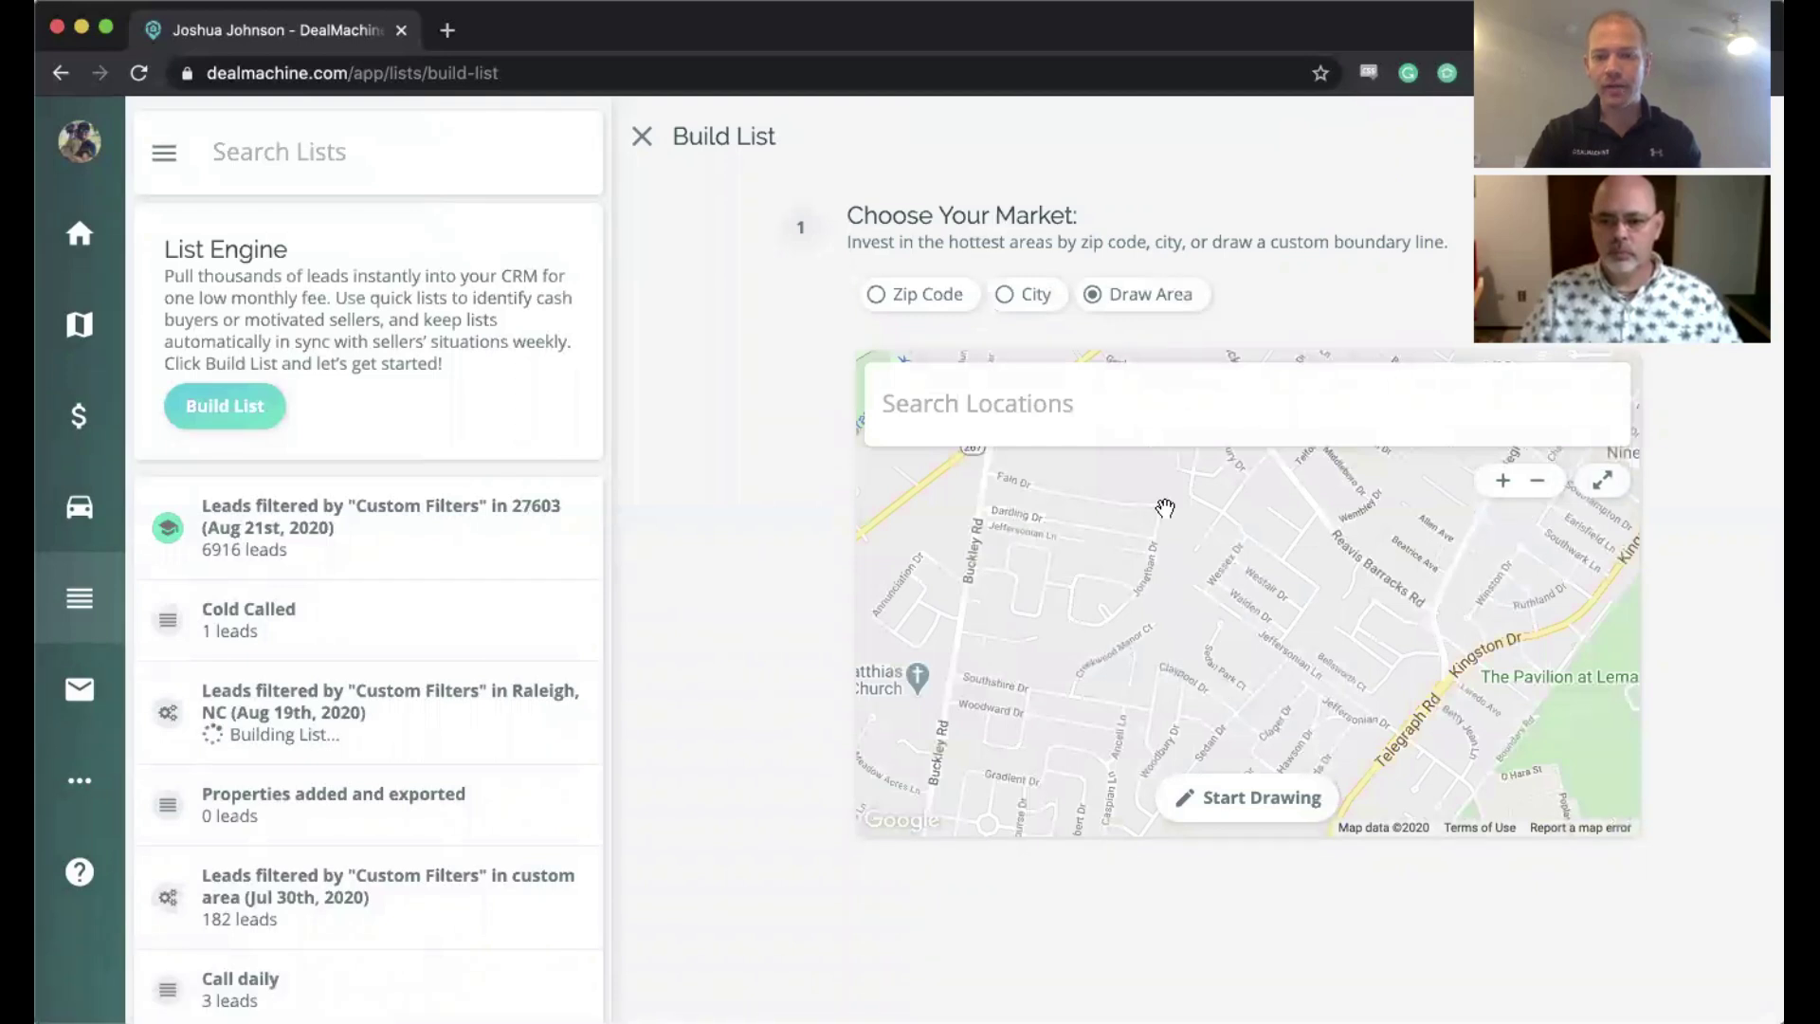
click(1194, 791)
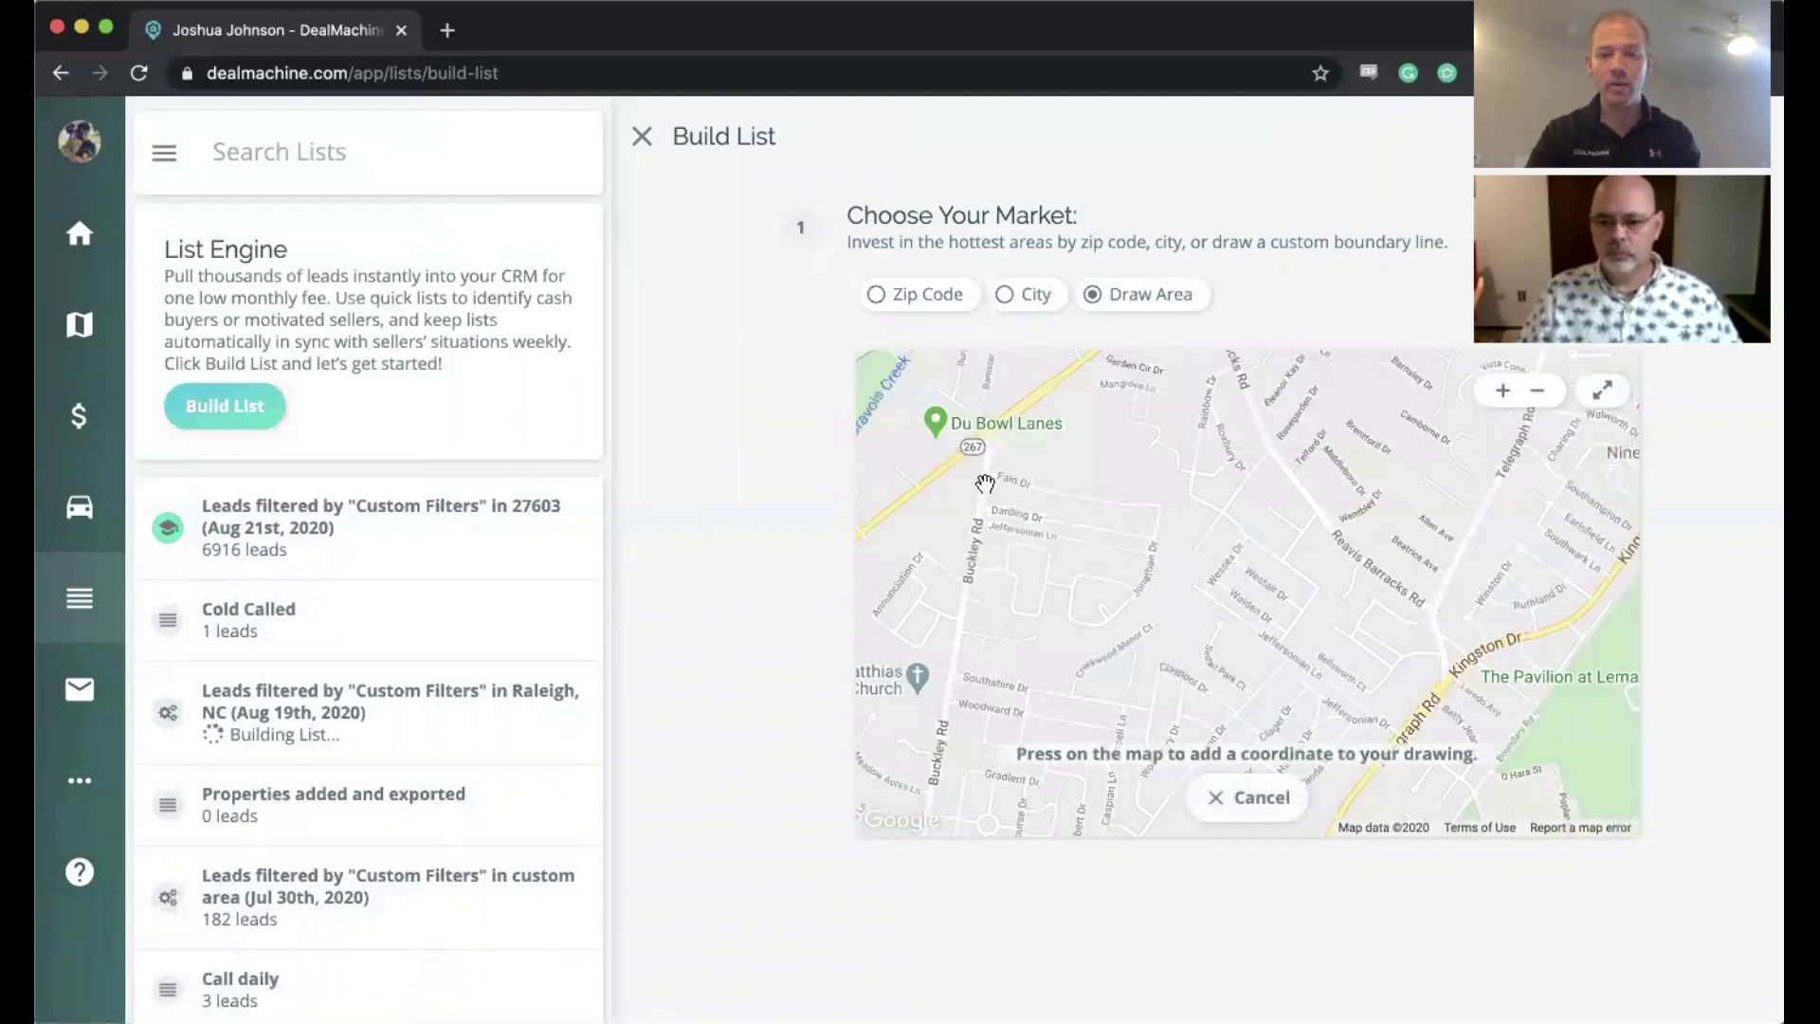
click(942, 736)
click(1431, 728)
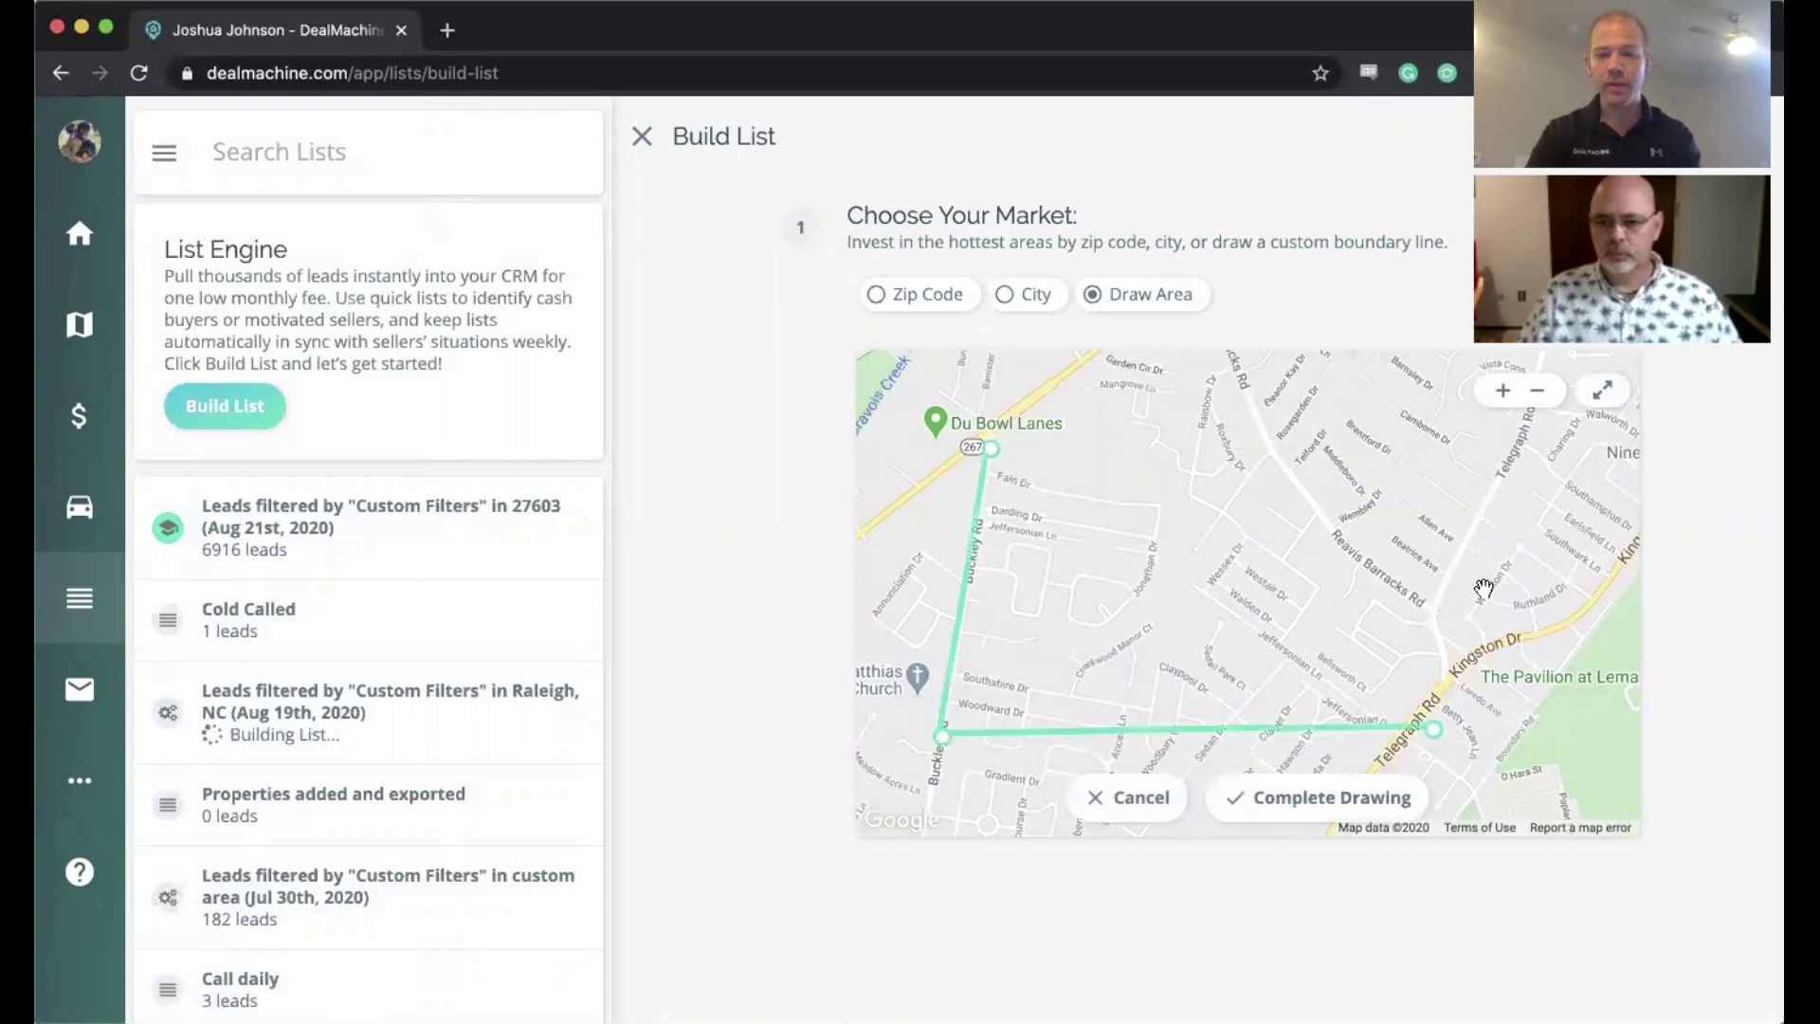
click(1532, 439)
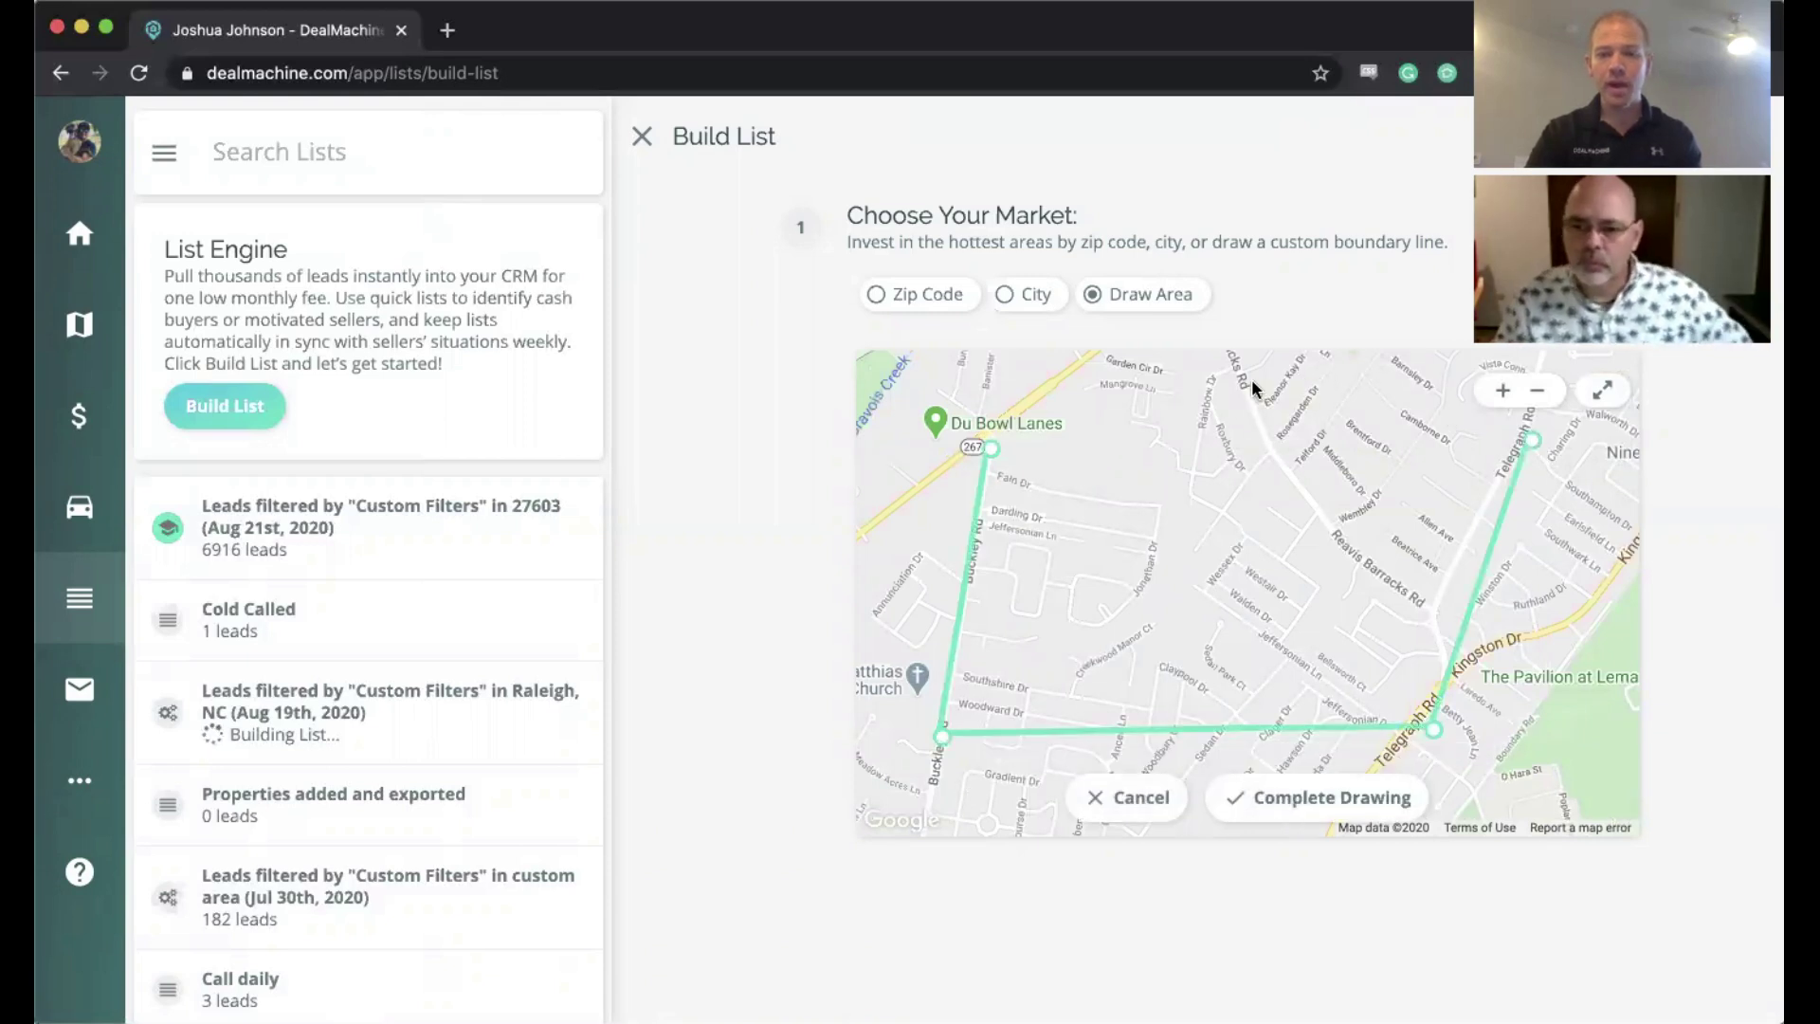
click(1029, 463)
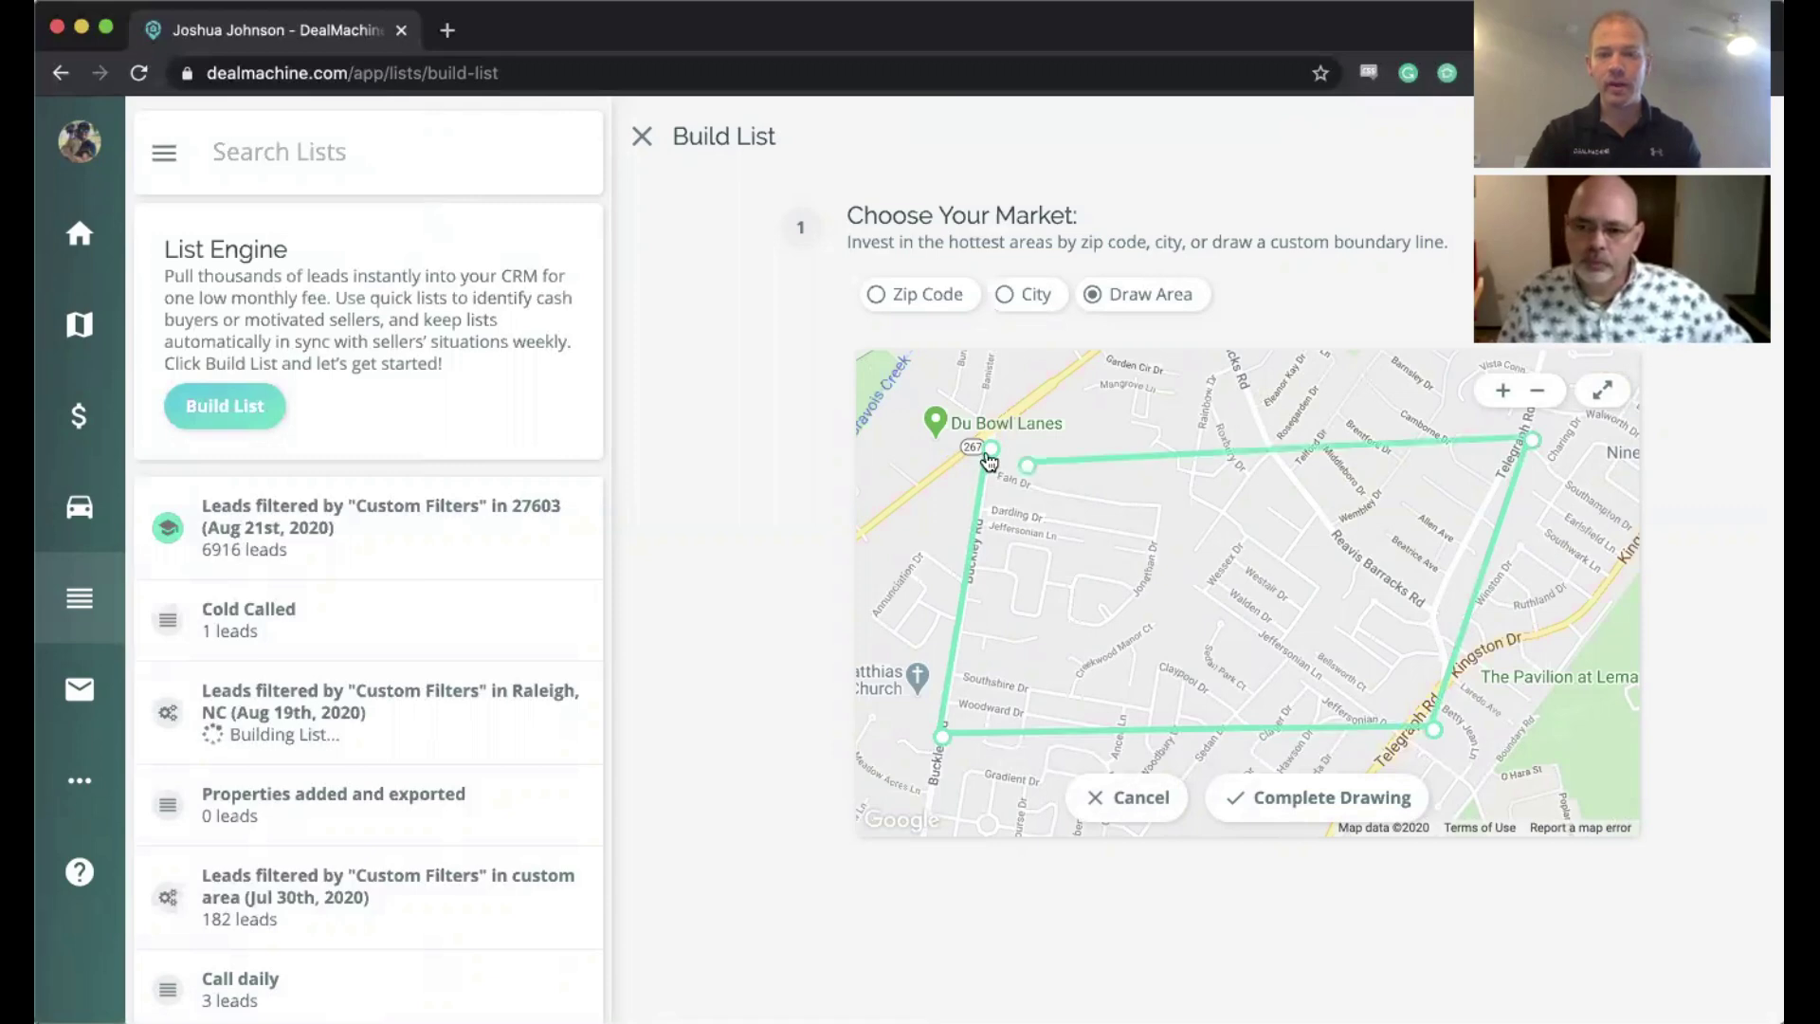
click(991, 447)
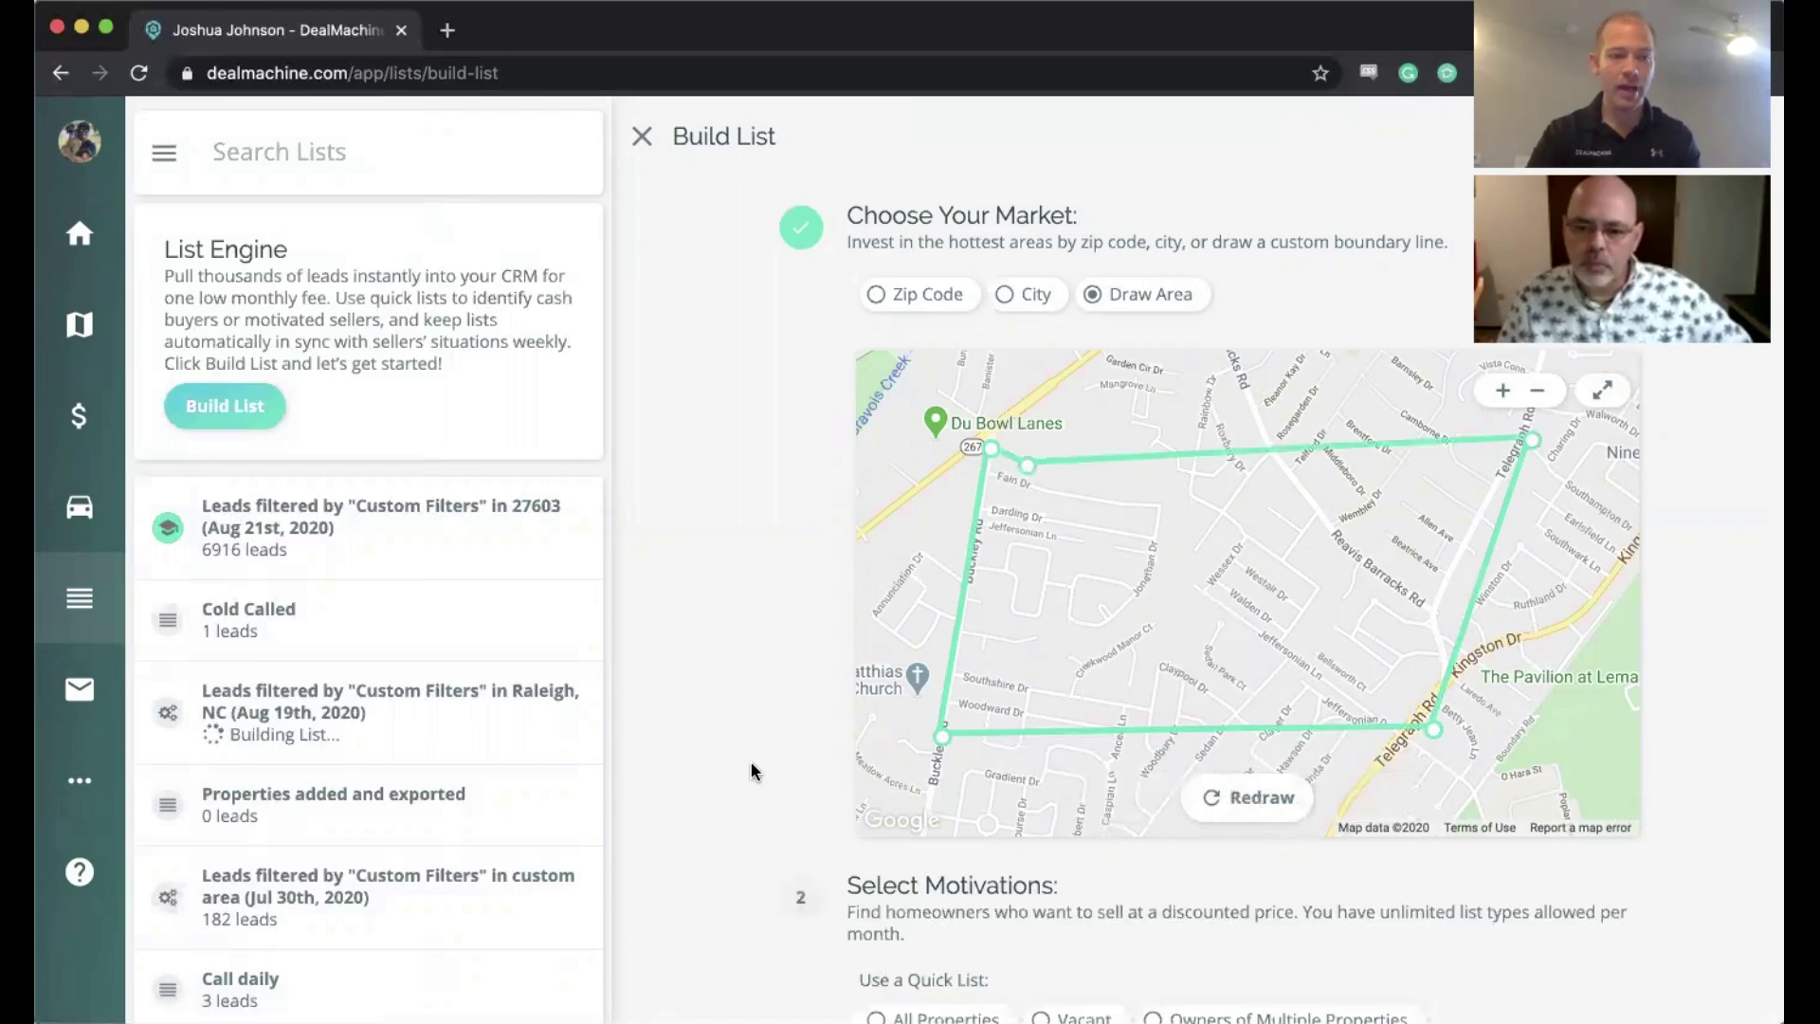
scroll(749, 760, down, 3)
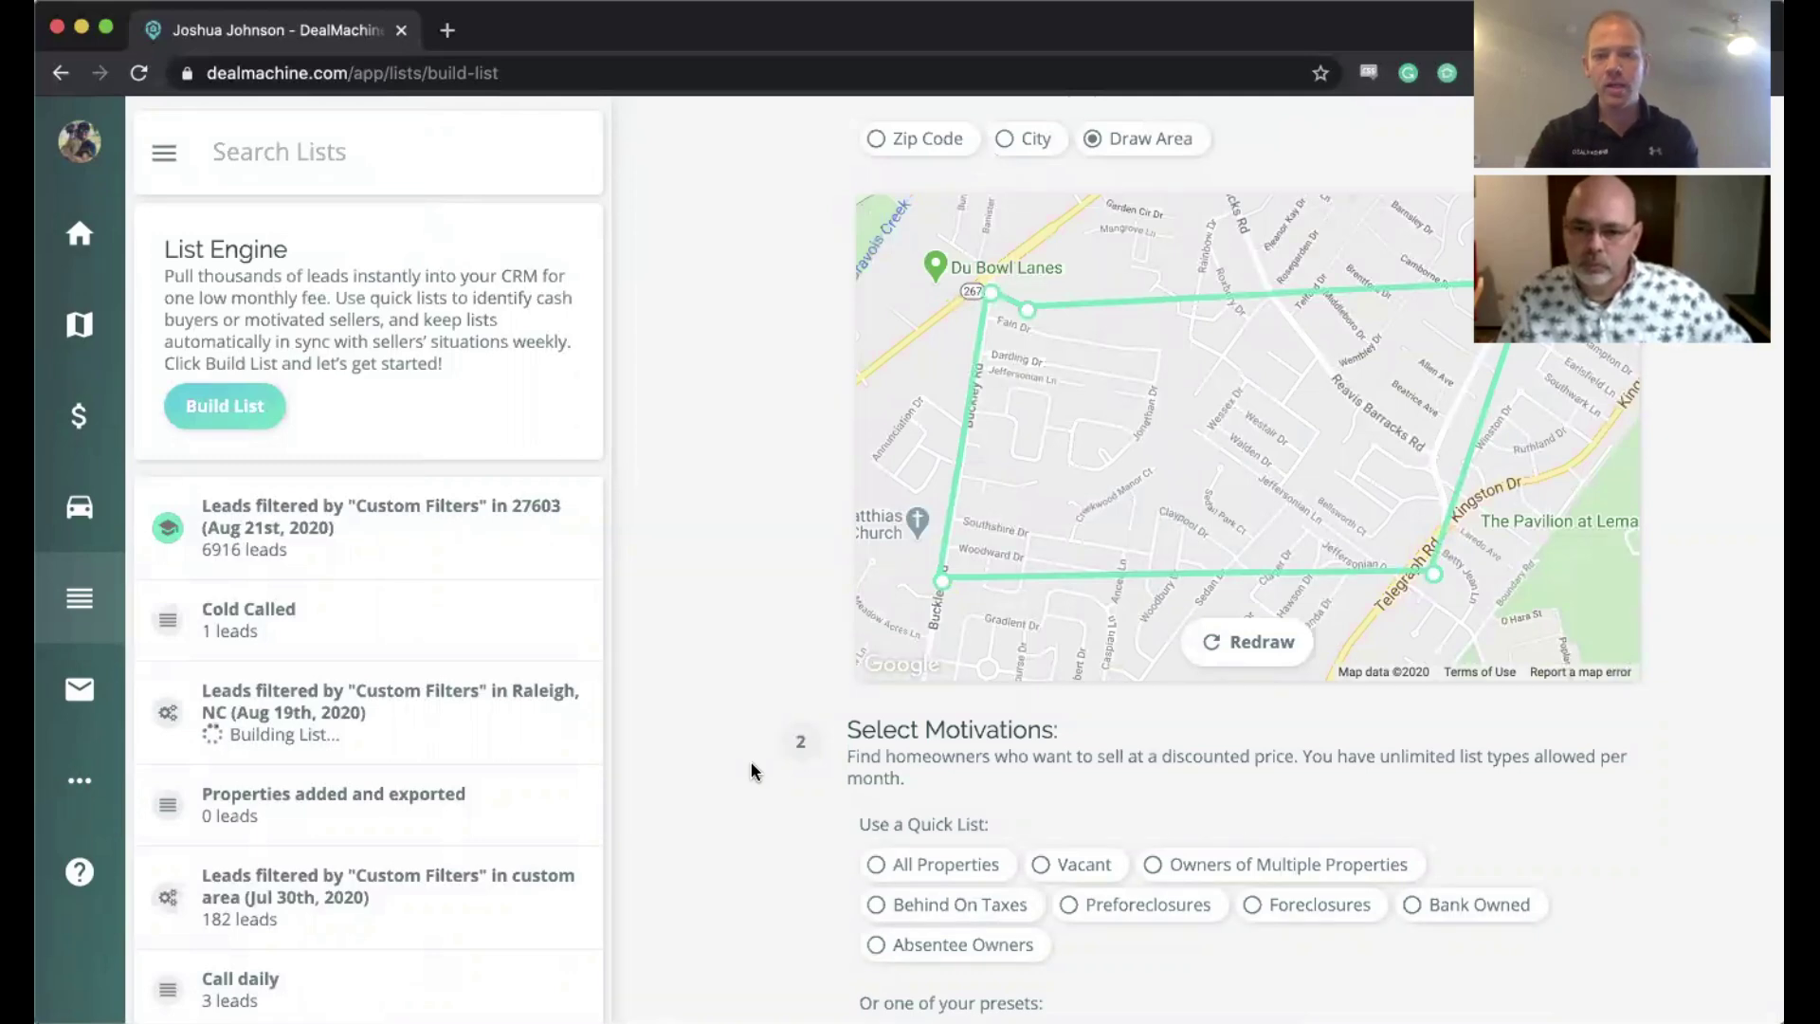
Step: Review the Quick List and saved preset options, then choose Custom List as the motivation
scroll(751, 760, up, 2)
scroll(696, 562, down, 1)
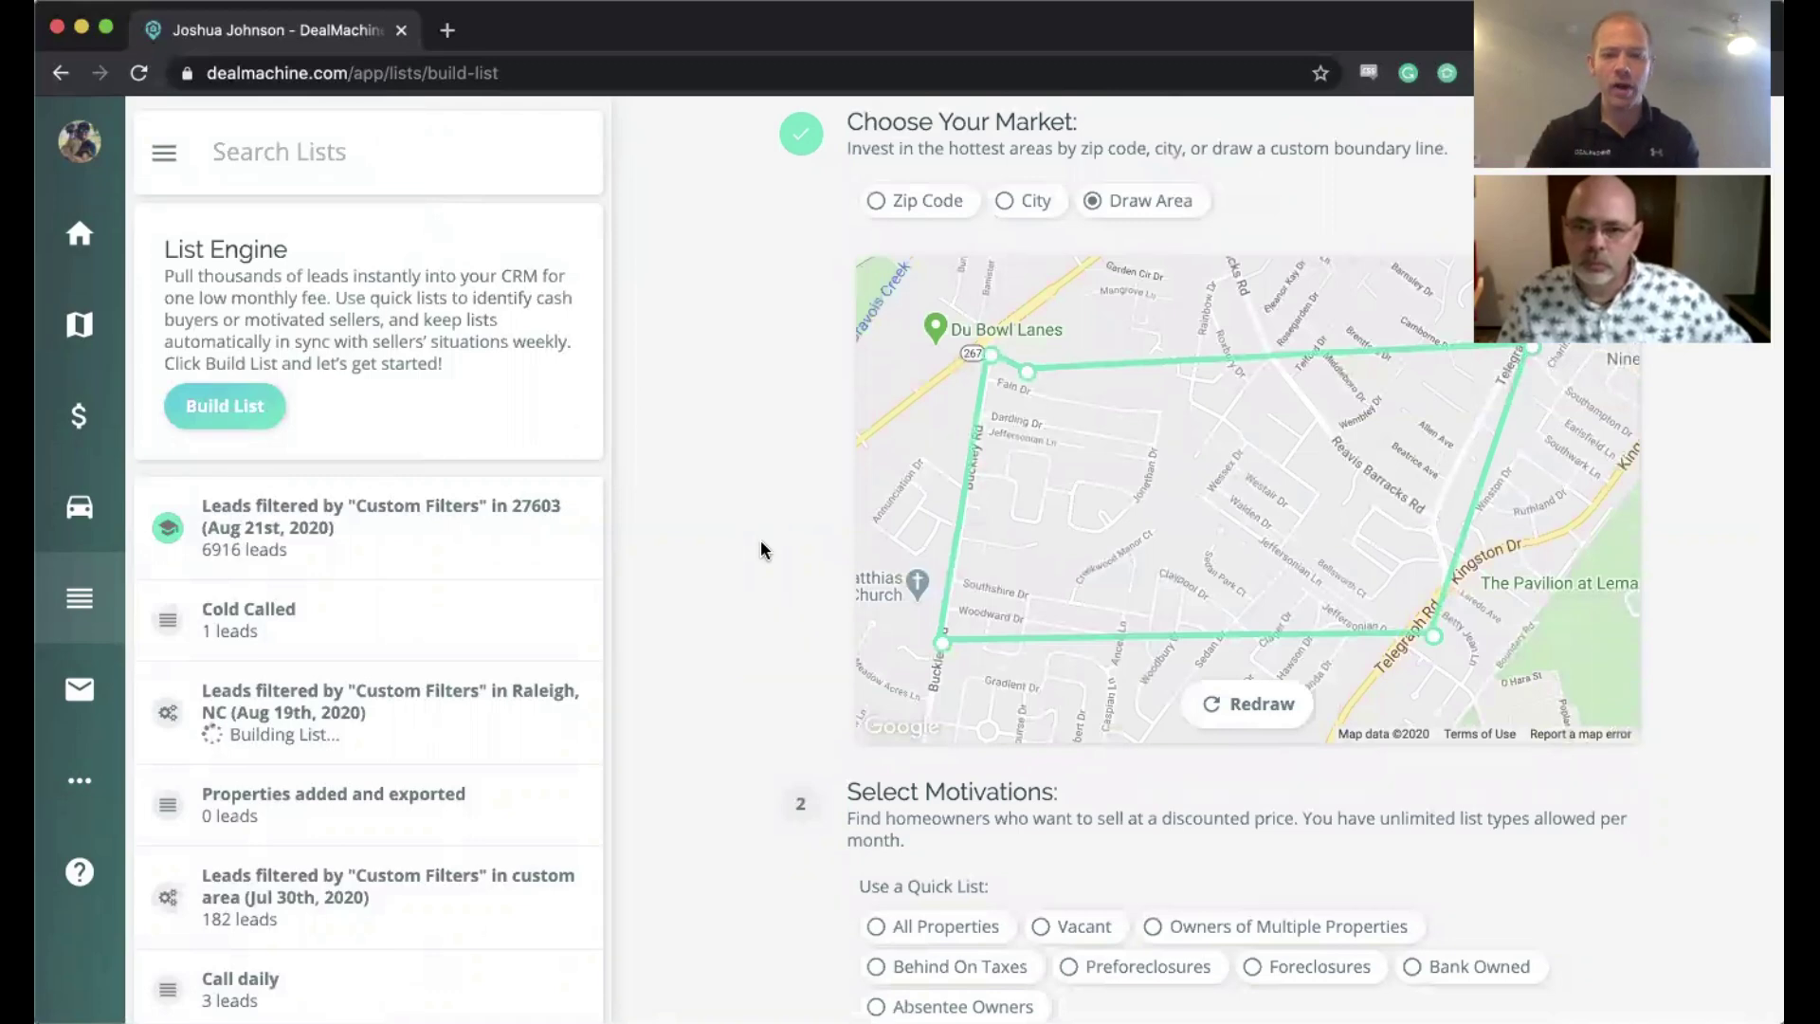
scroll(763, 550, down, 5)
scroll(802, 446, down, 6)
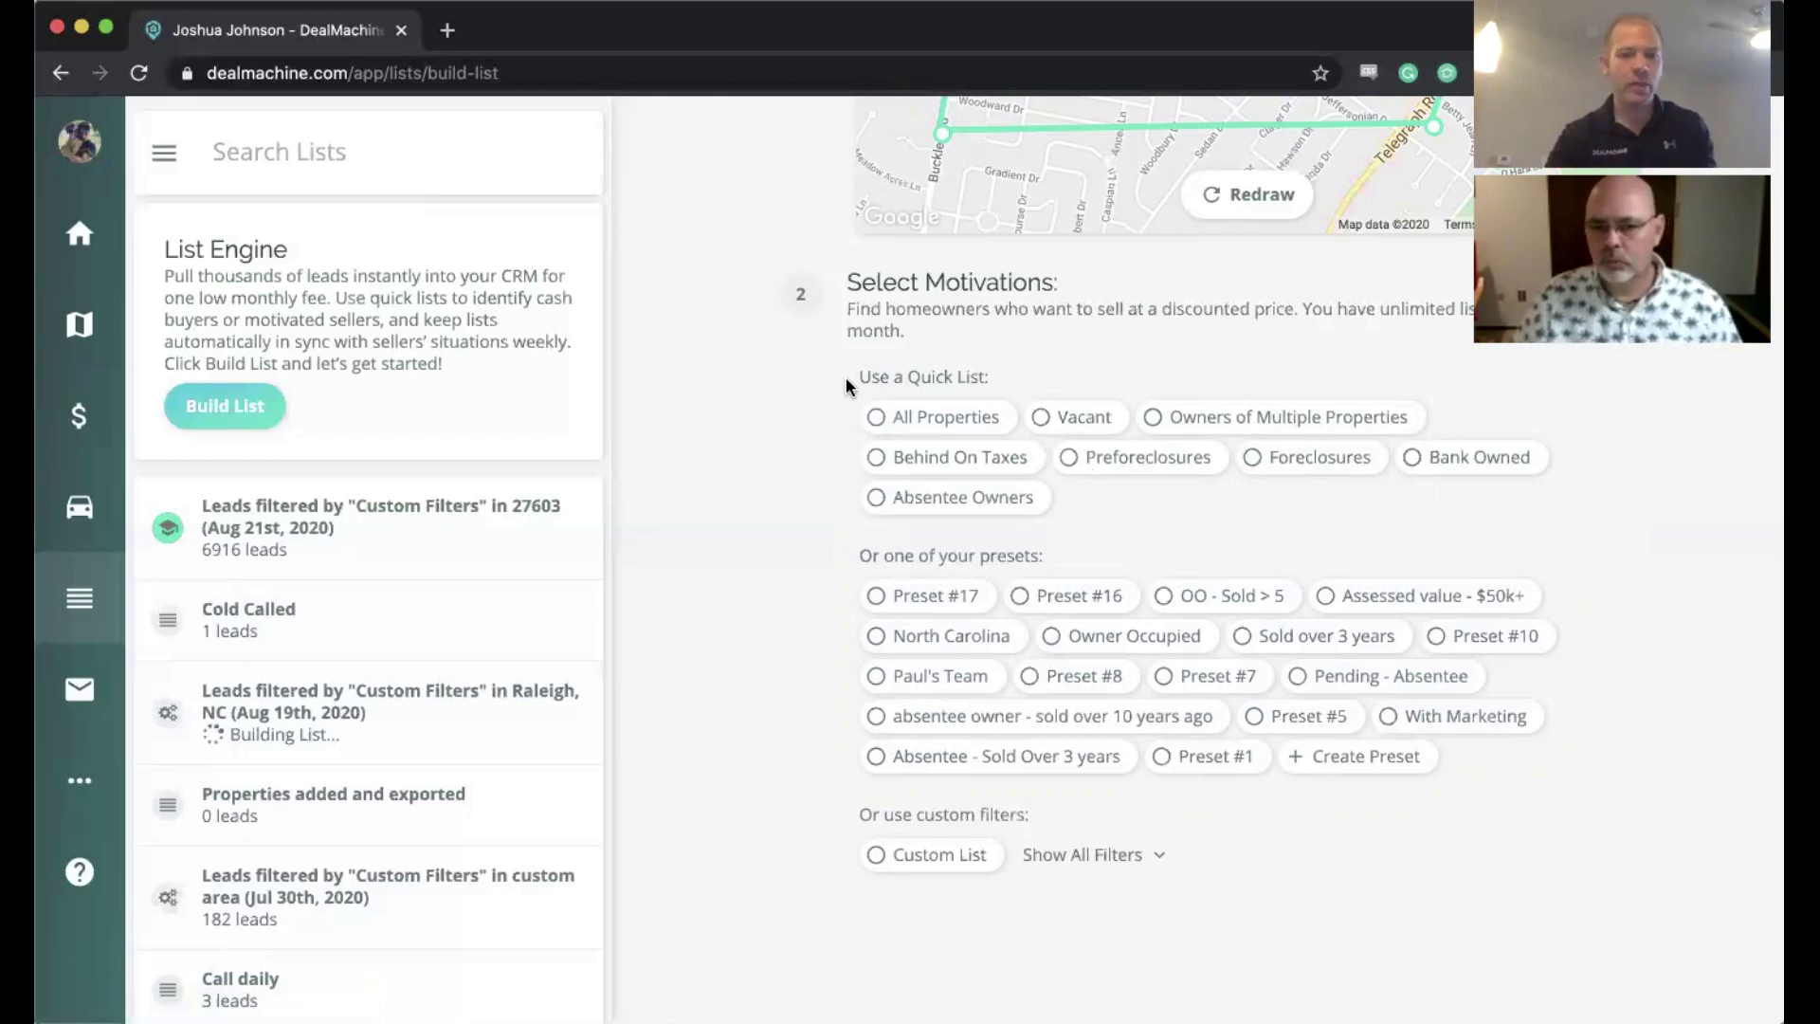
drag(846, 373, 1104, 520)
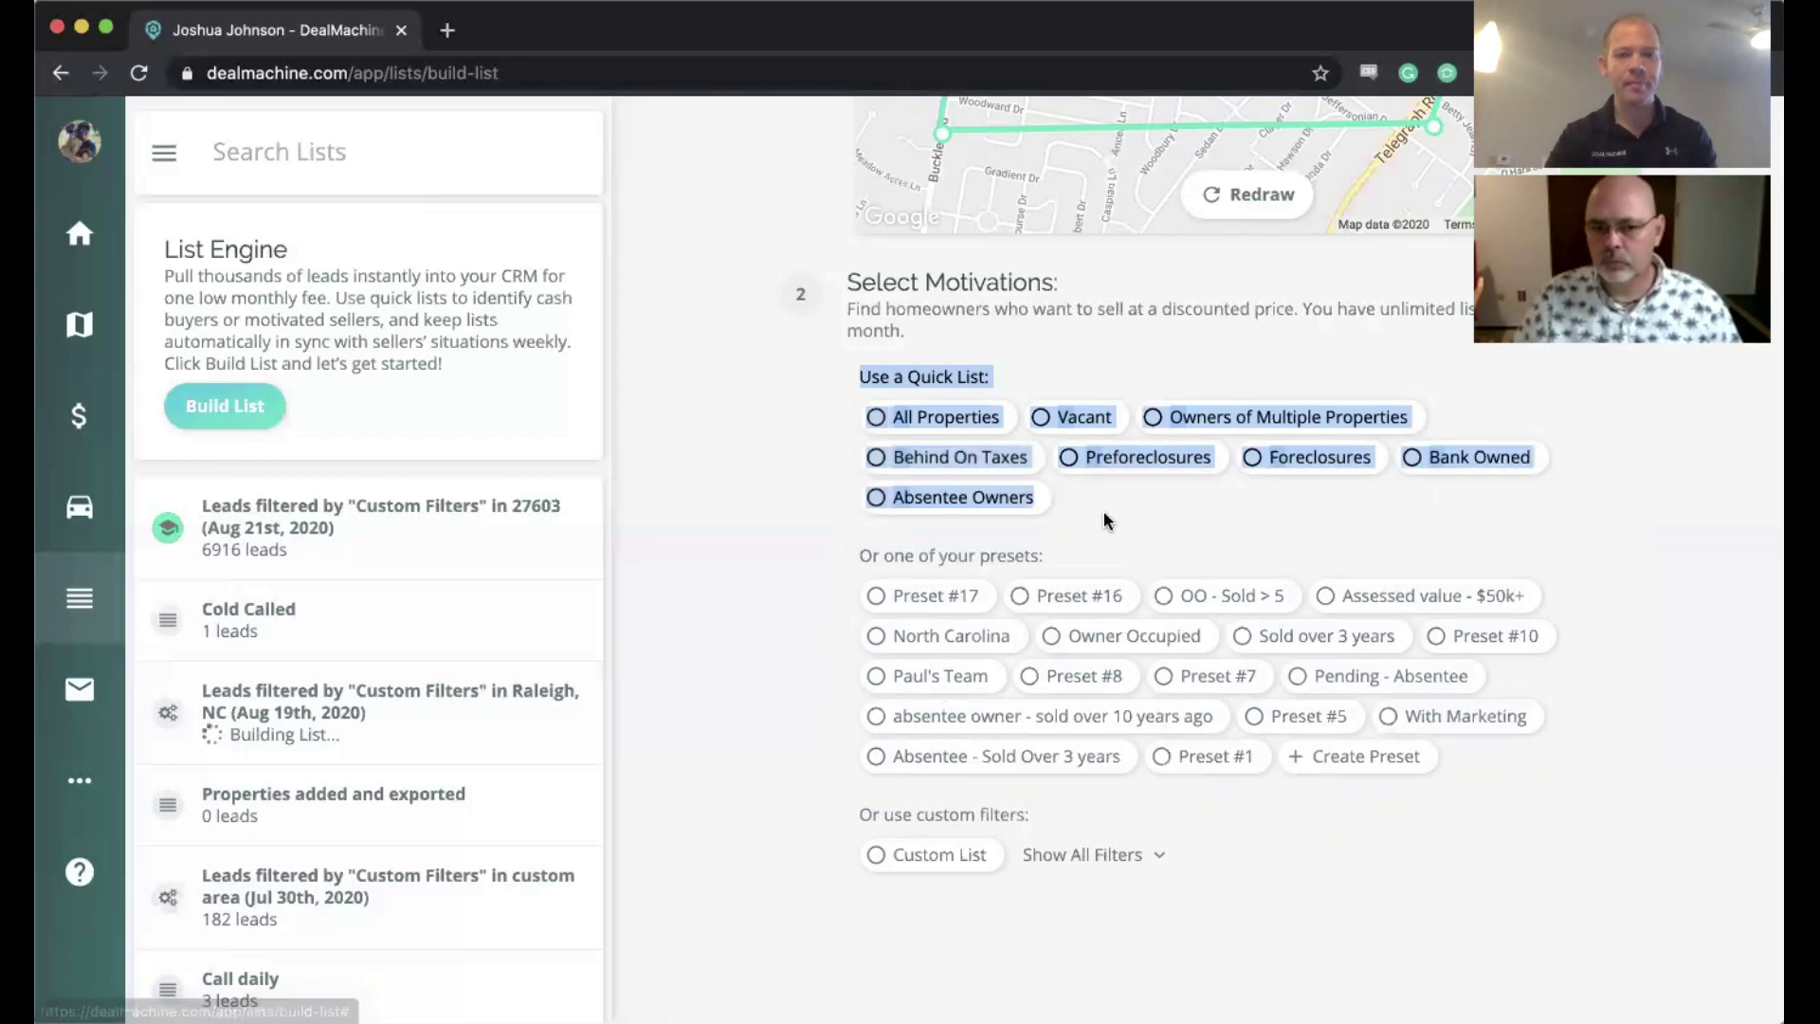
click(831, 412)
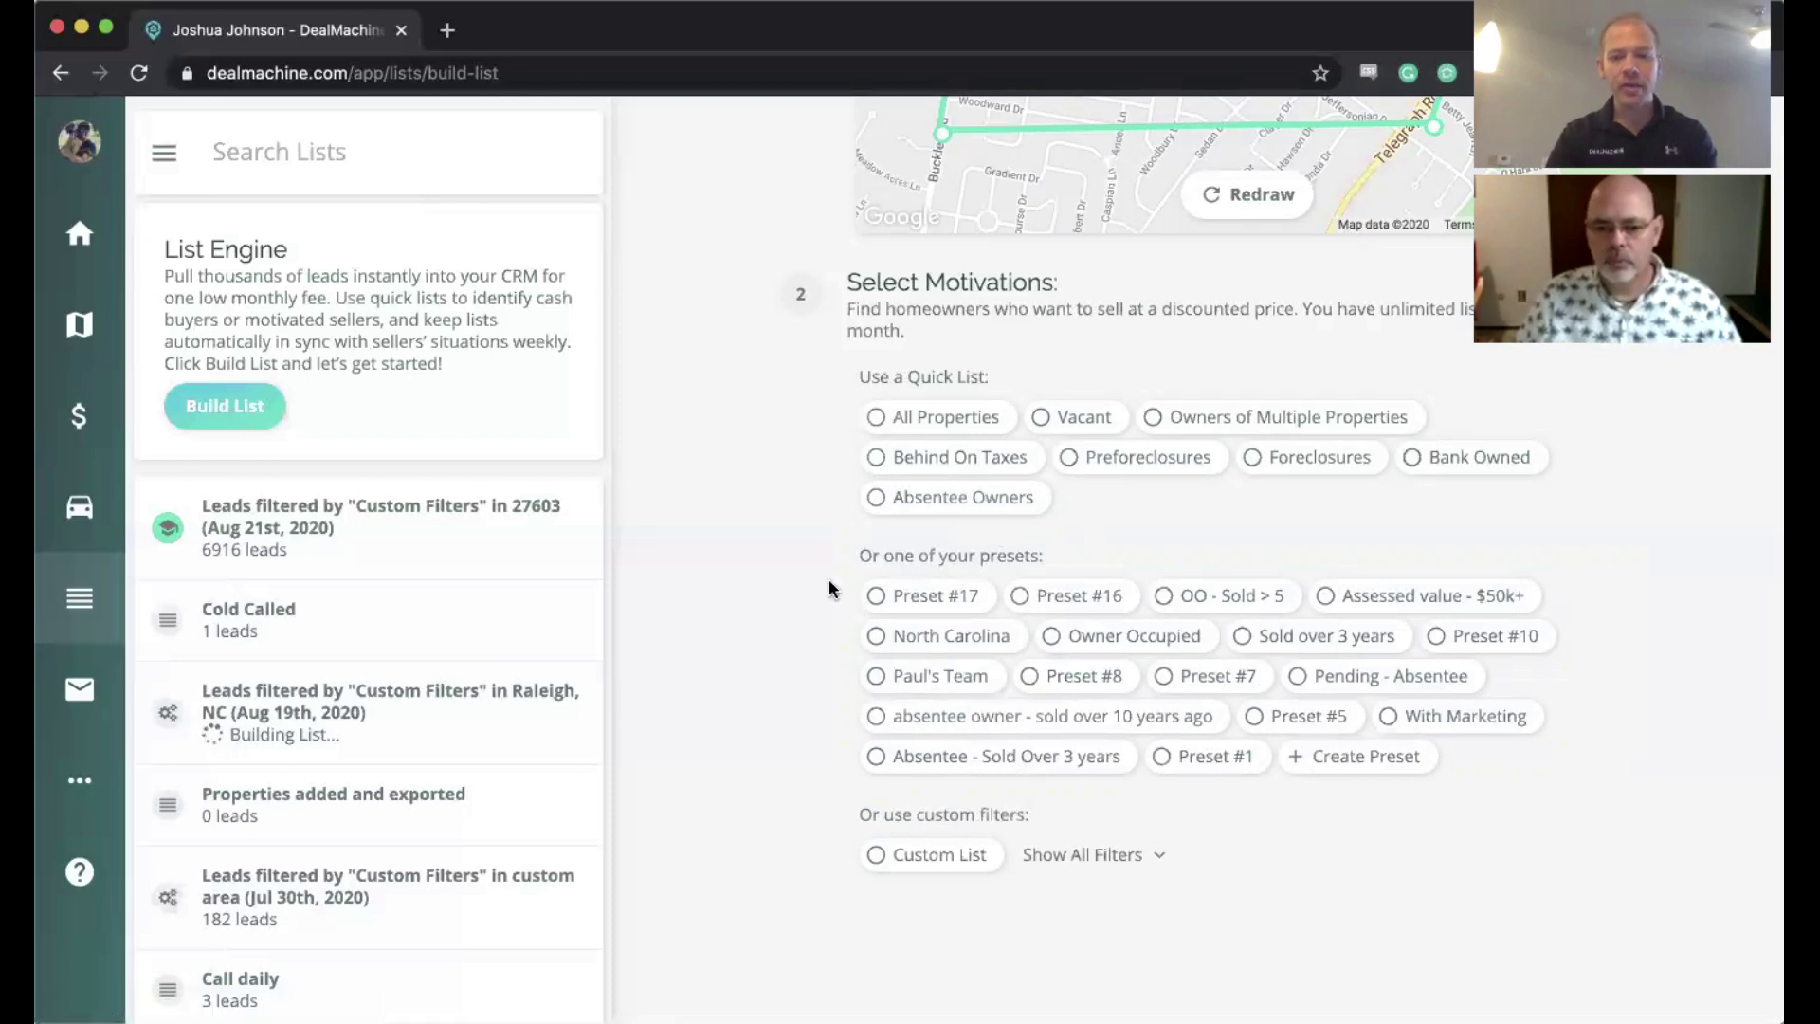
drag(810, 567, 1454, 785)
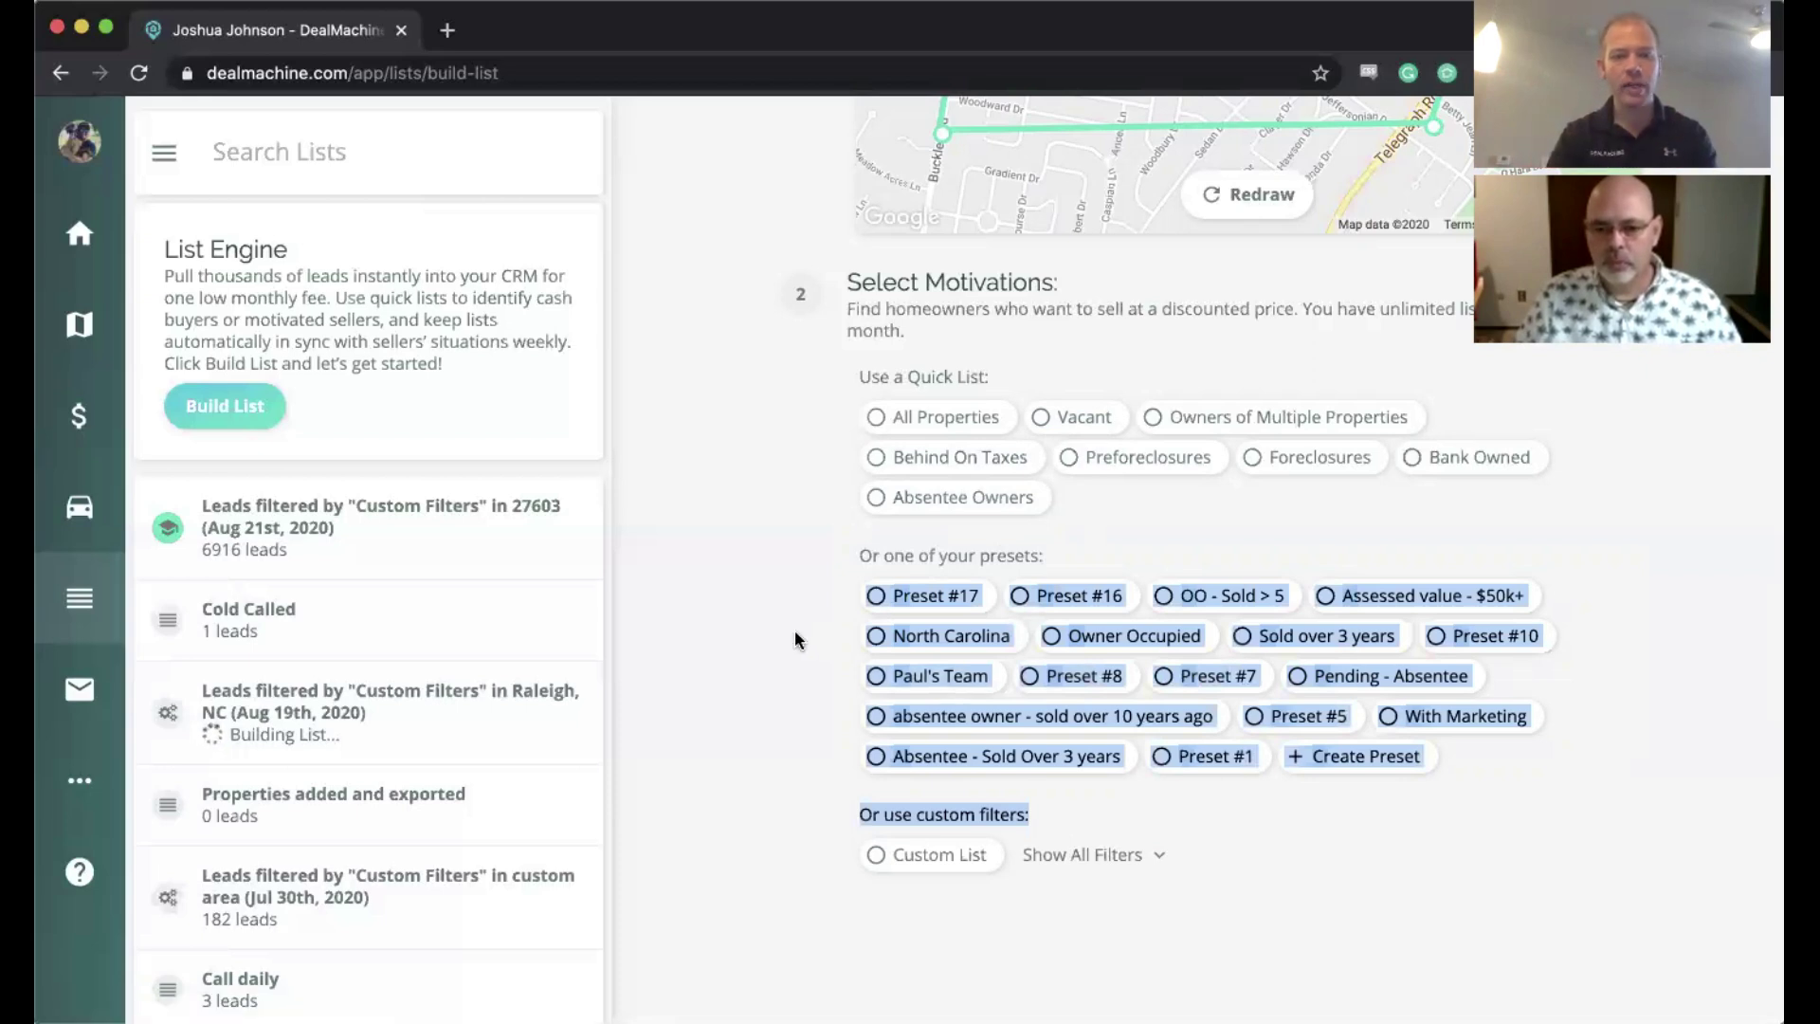
click(1088, 856)
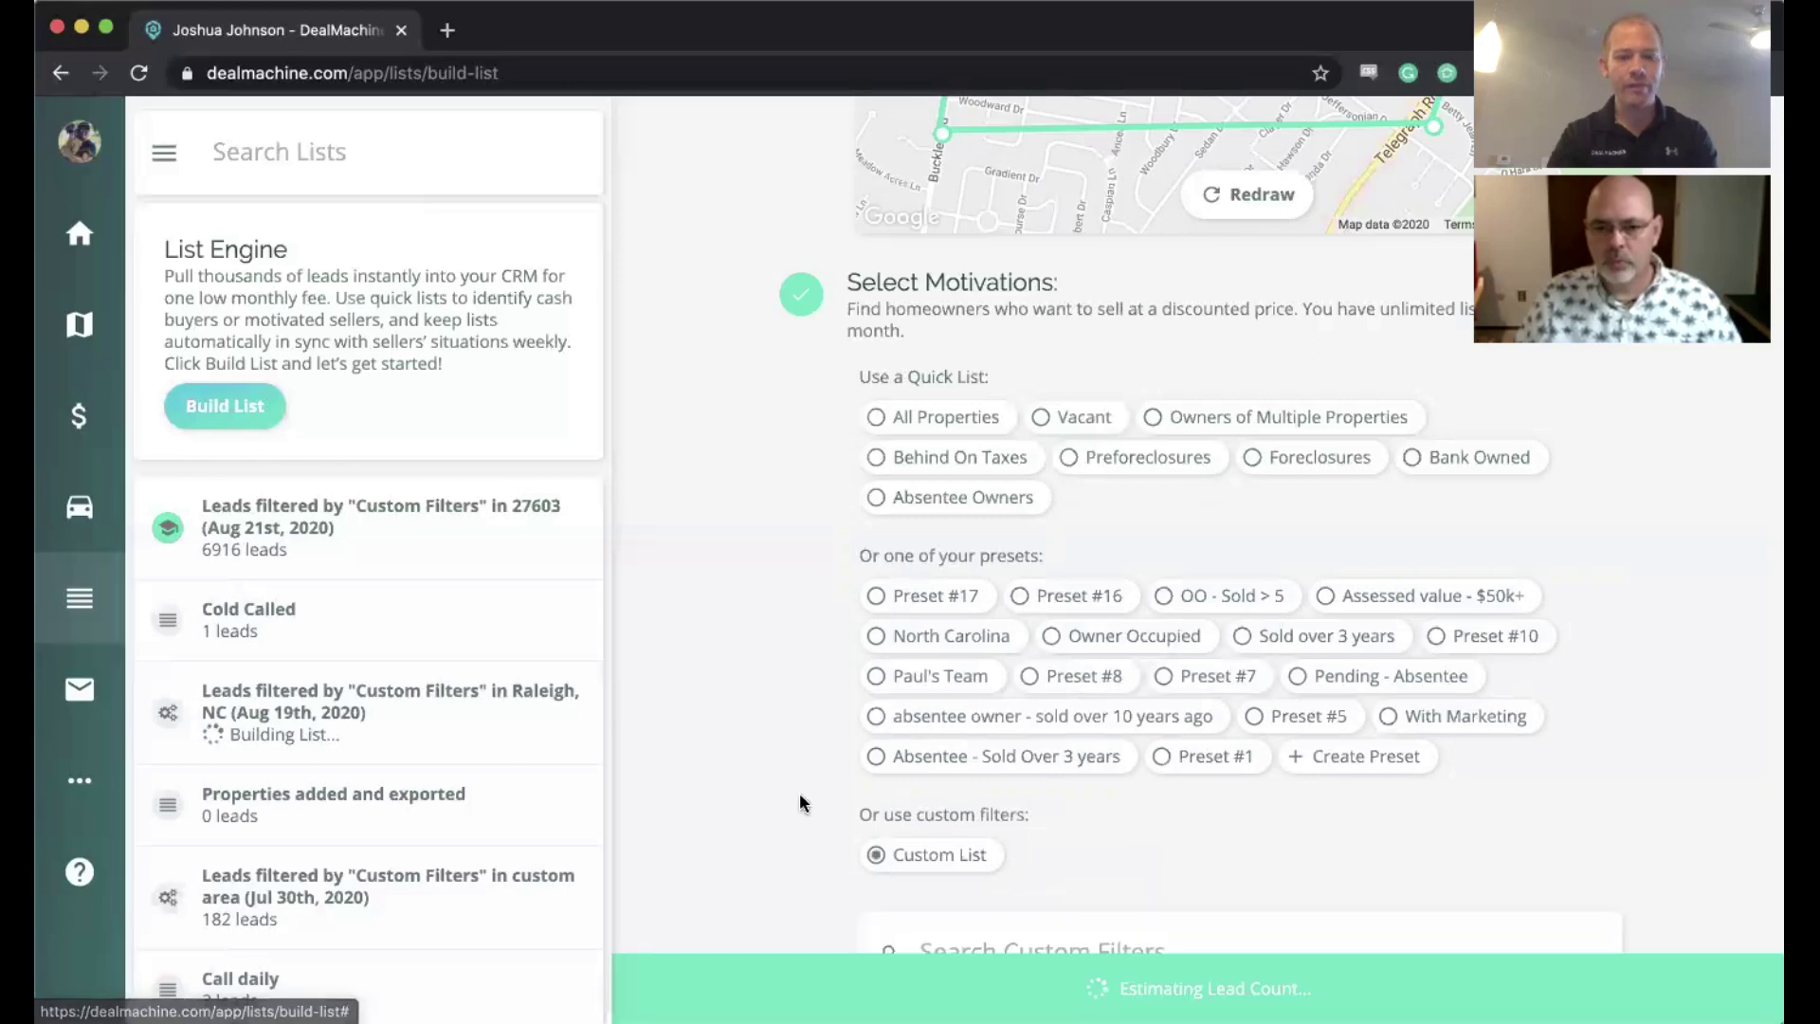
Step: Filter Owner Type to all Absentee Owners instead of out-of-state only, estimating 157 leads
scroll(785, 787, down, 5)
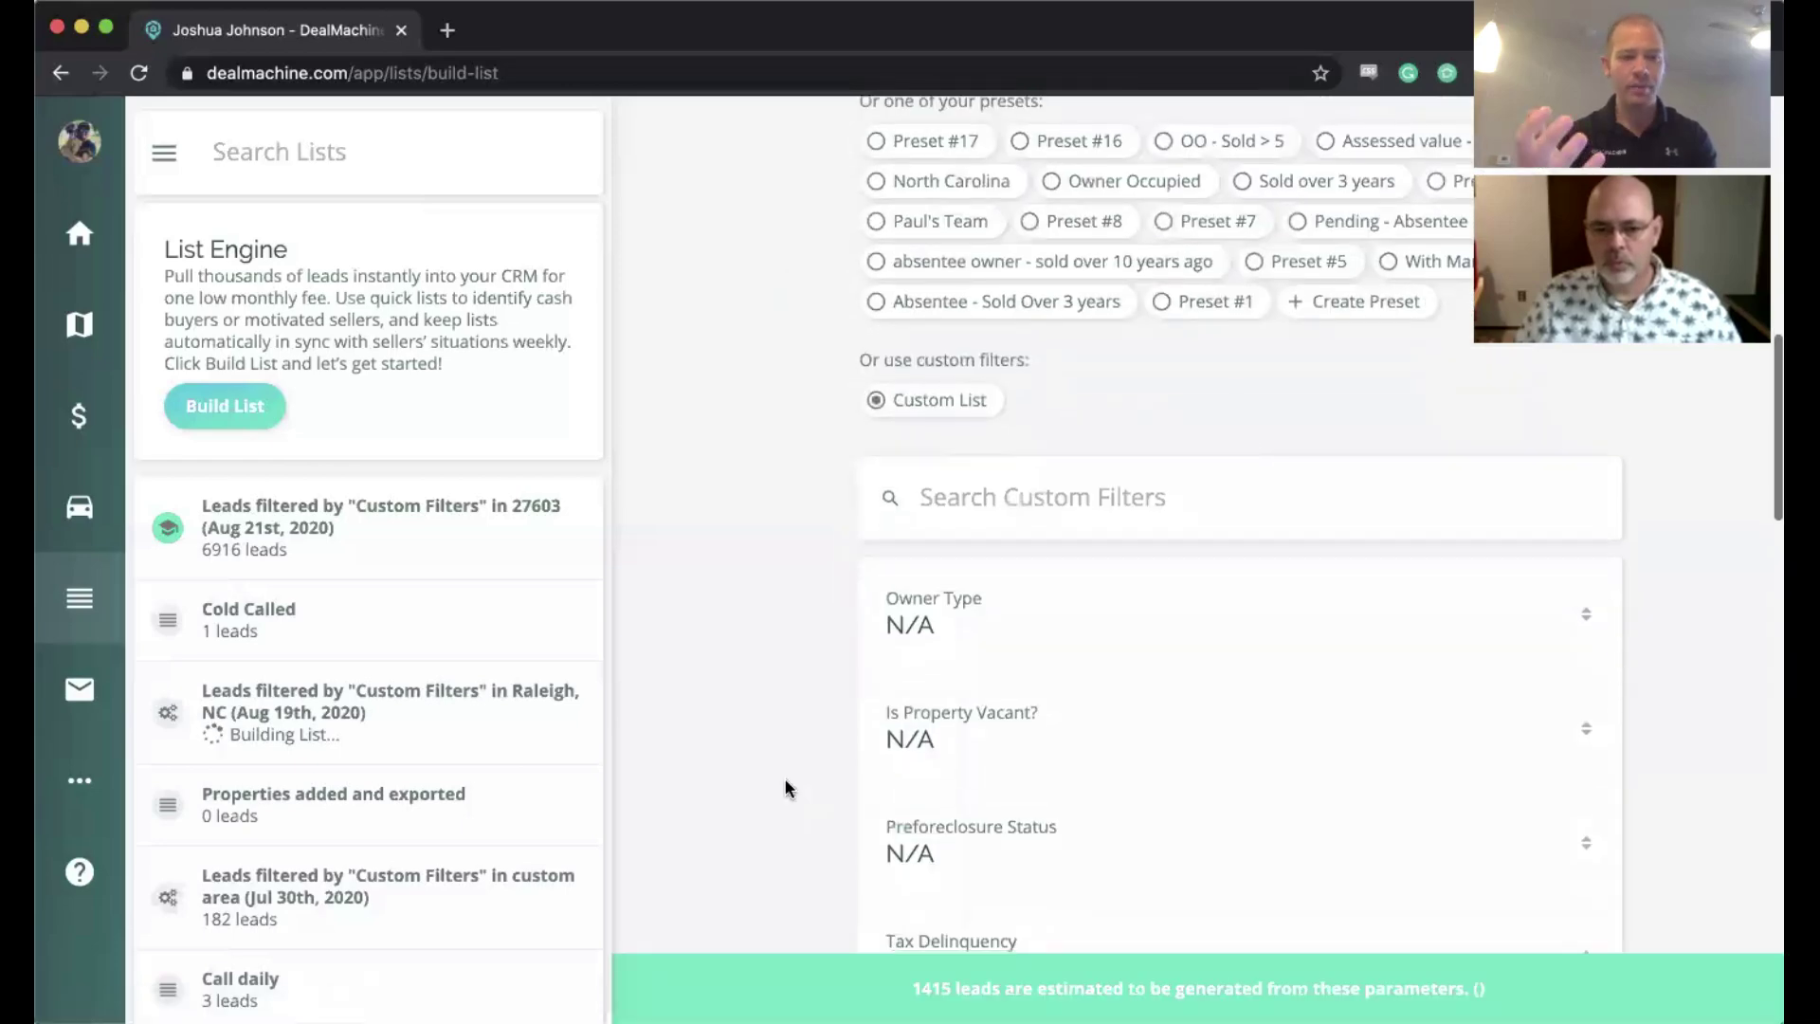
scroll(948, 568, down, 2)
click(992, 499)
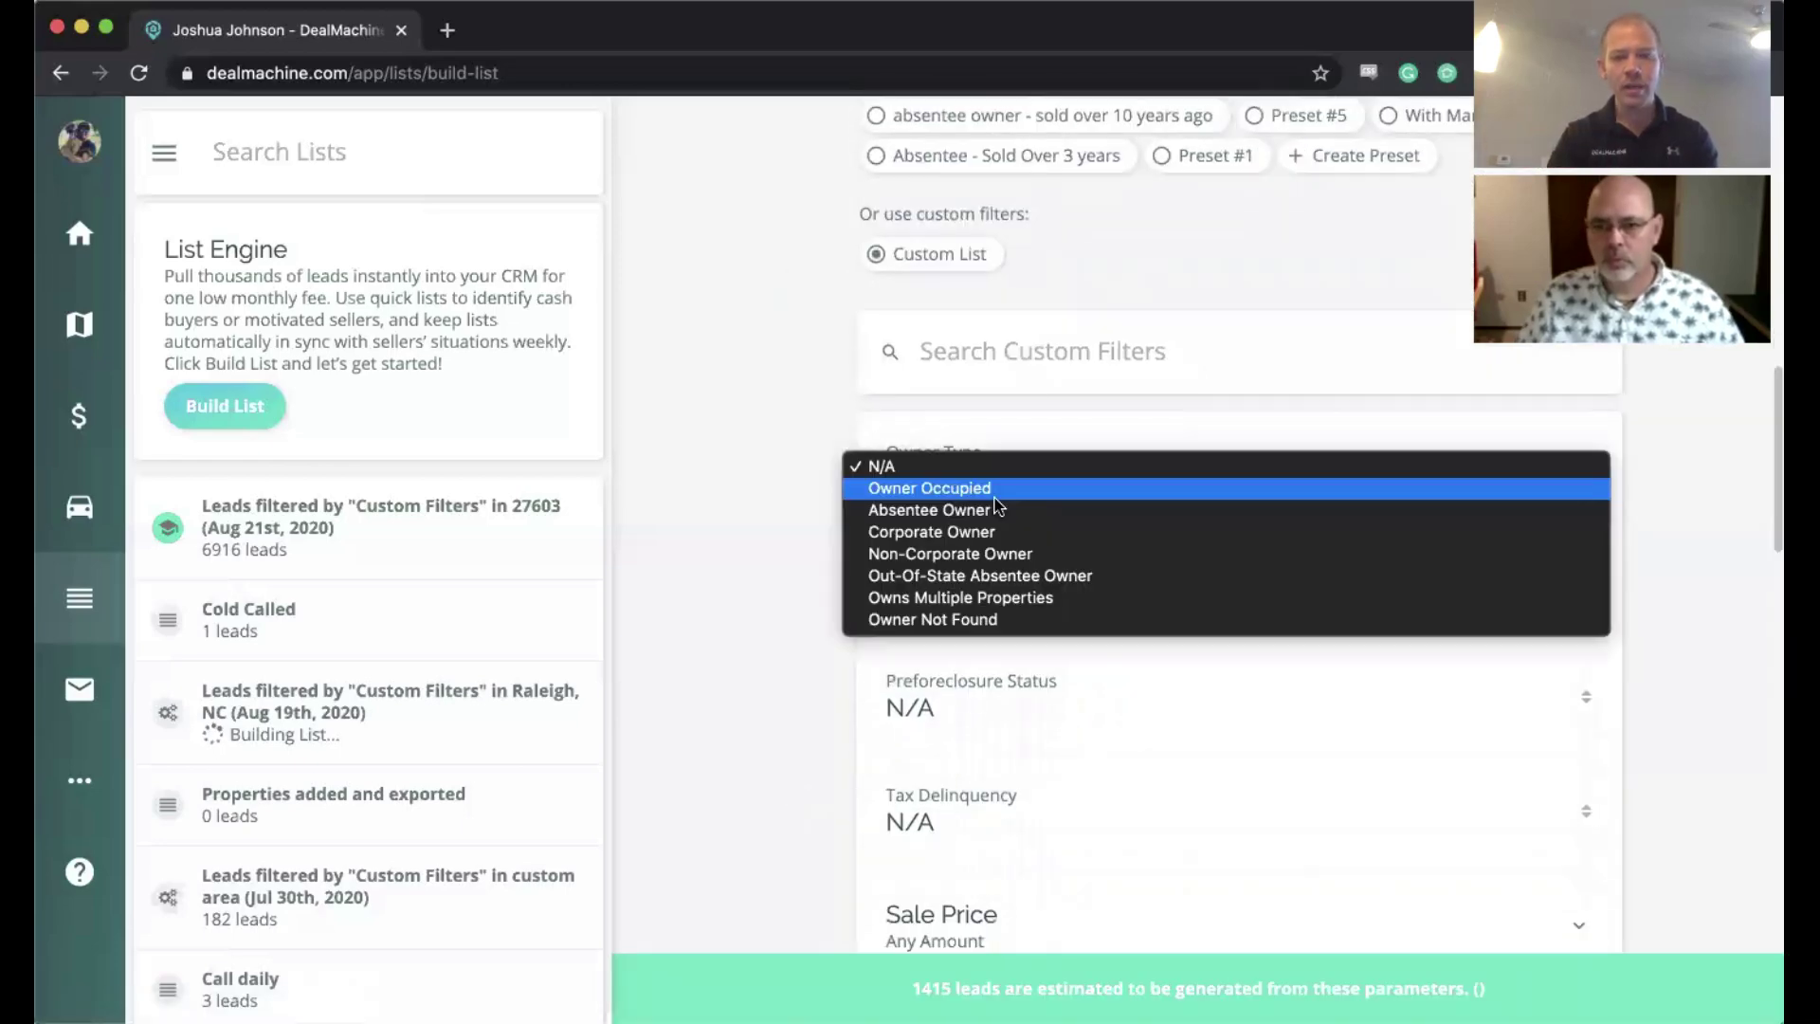
click(1018, 582)
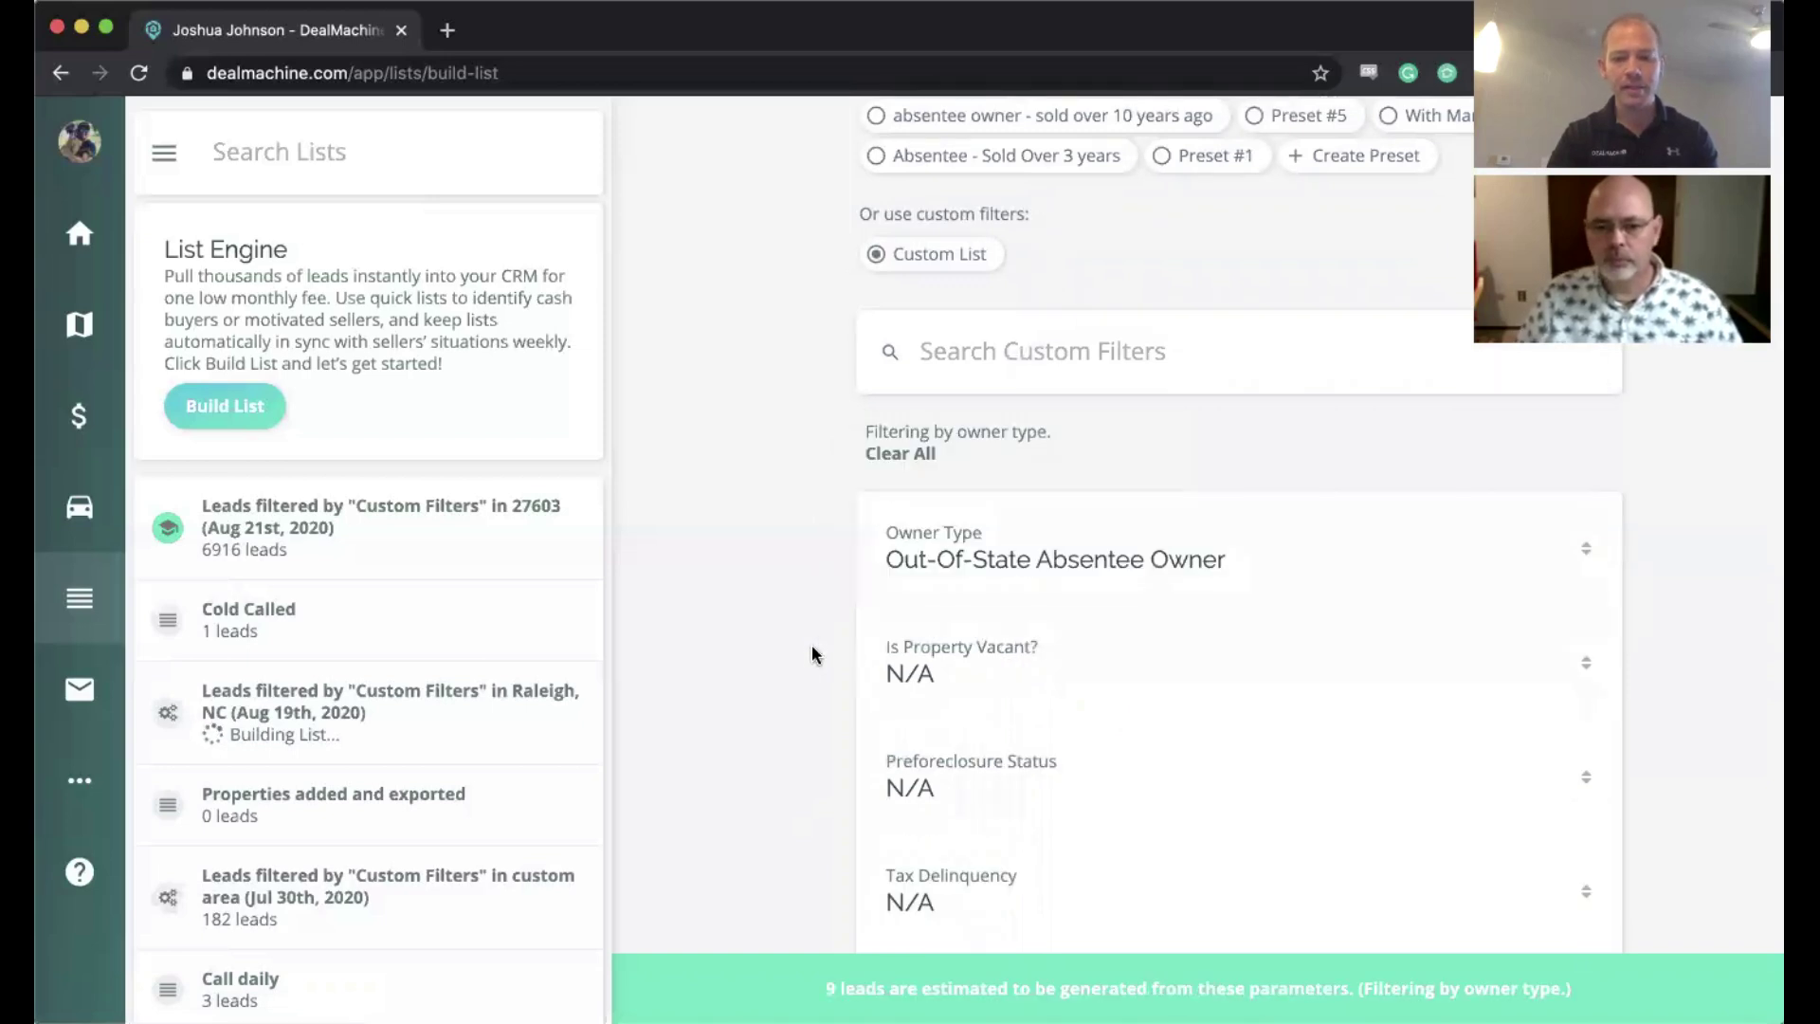
scroll(812, 654, down, 6)
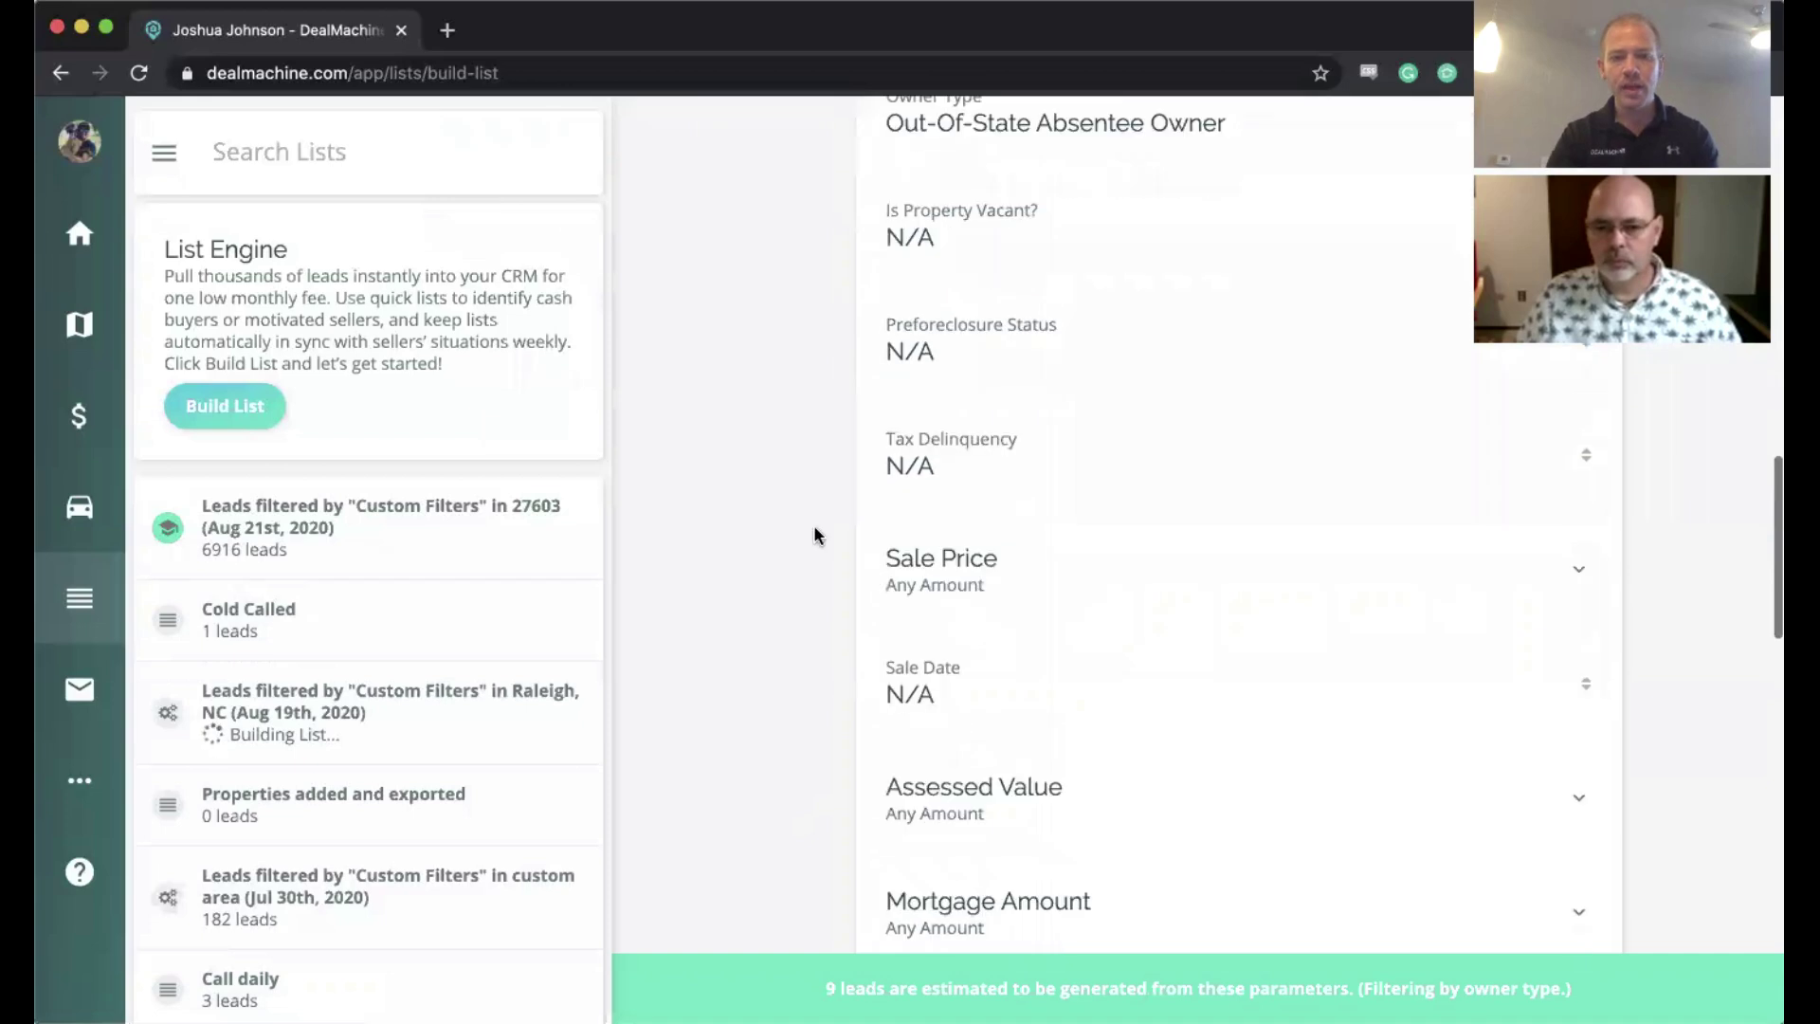
scroll(814, 535, up, 3)
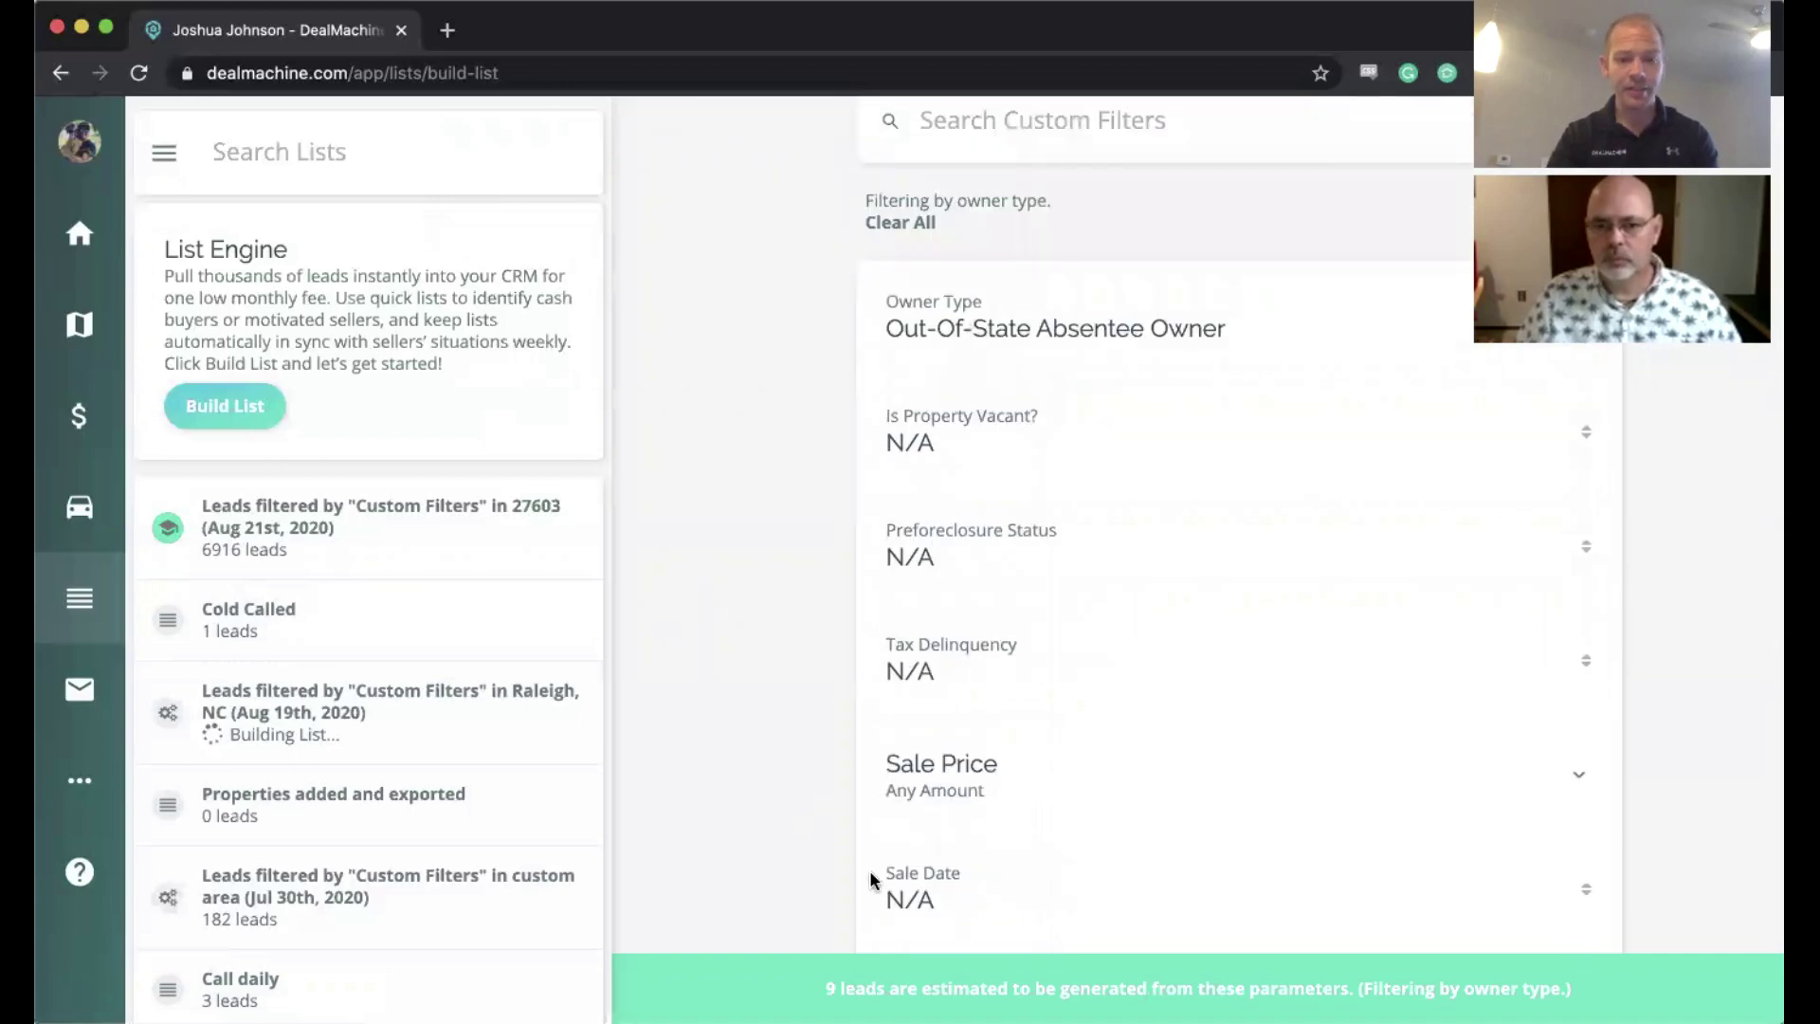
click(1067, 328)
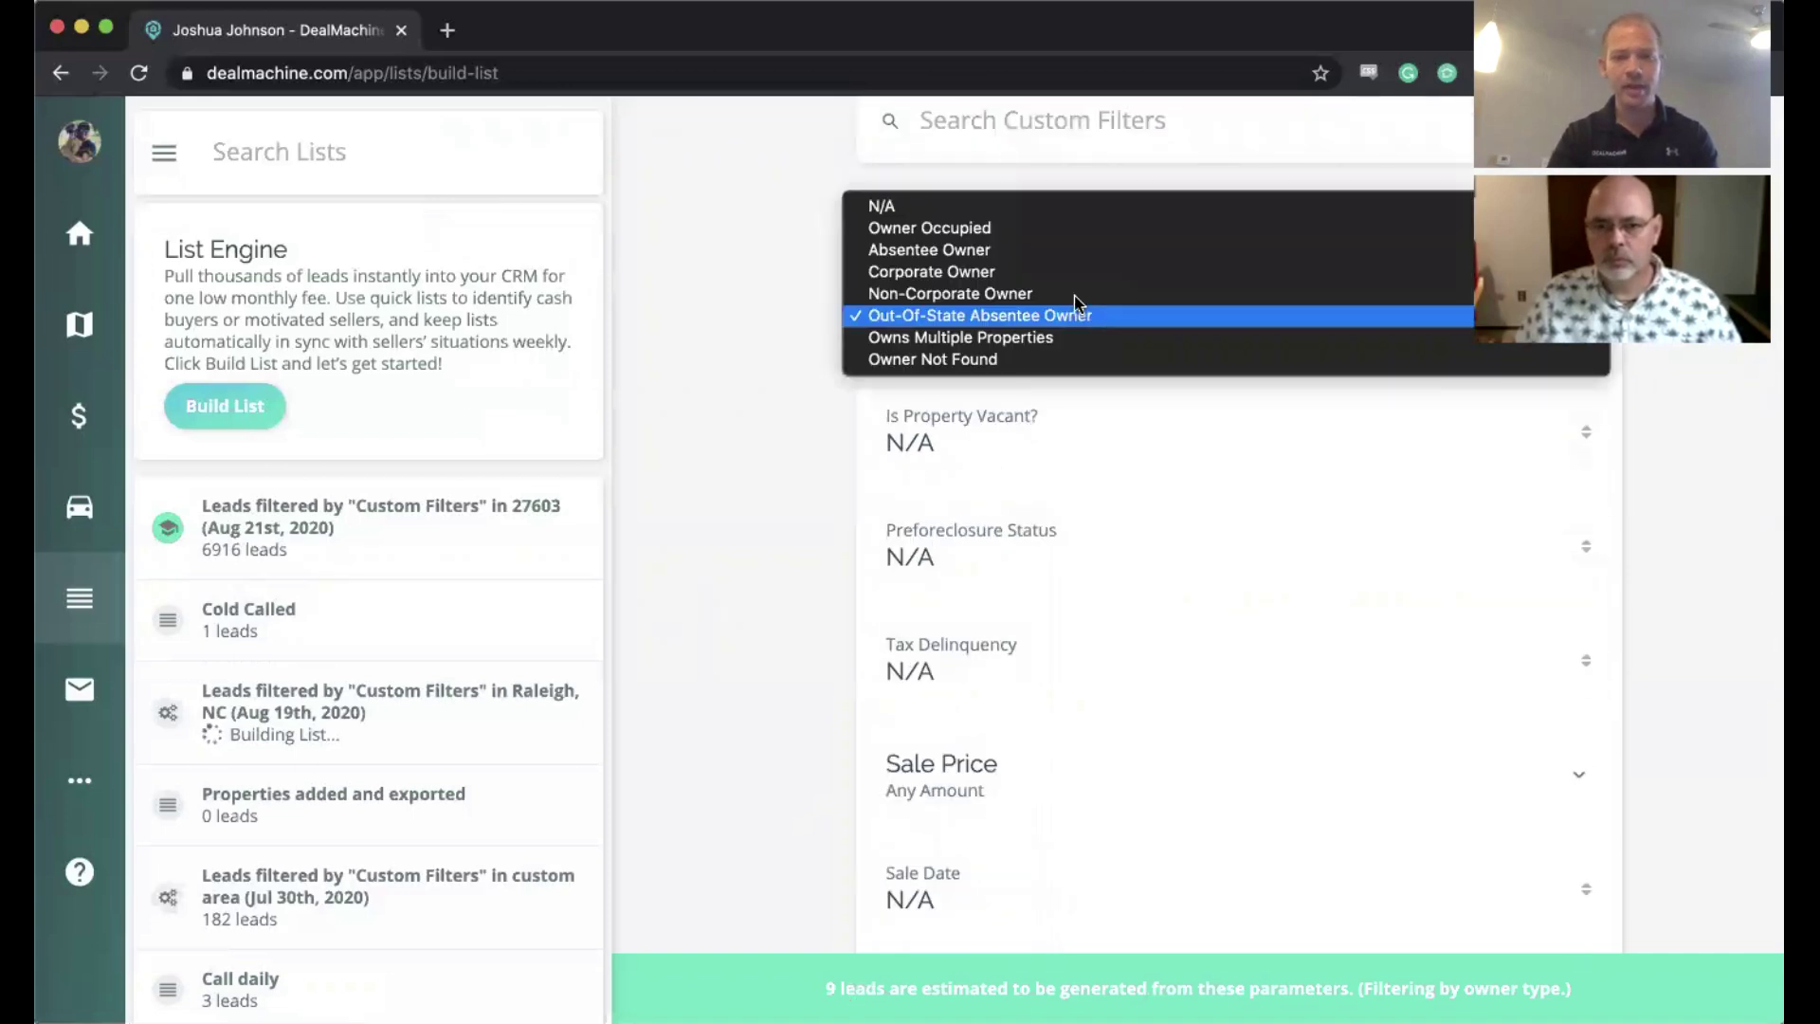
click(1052, 249)
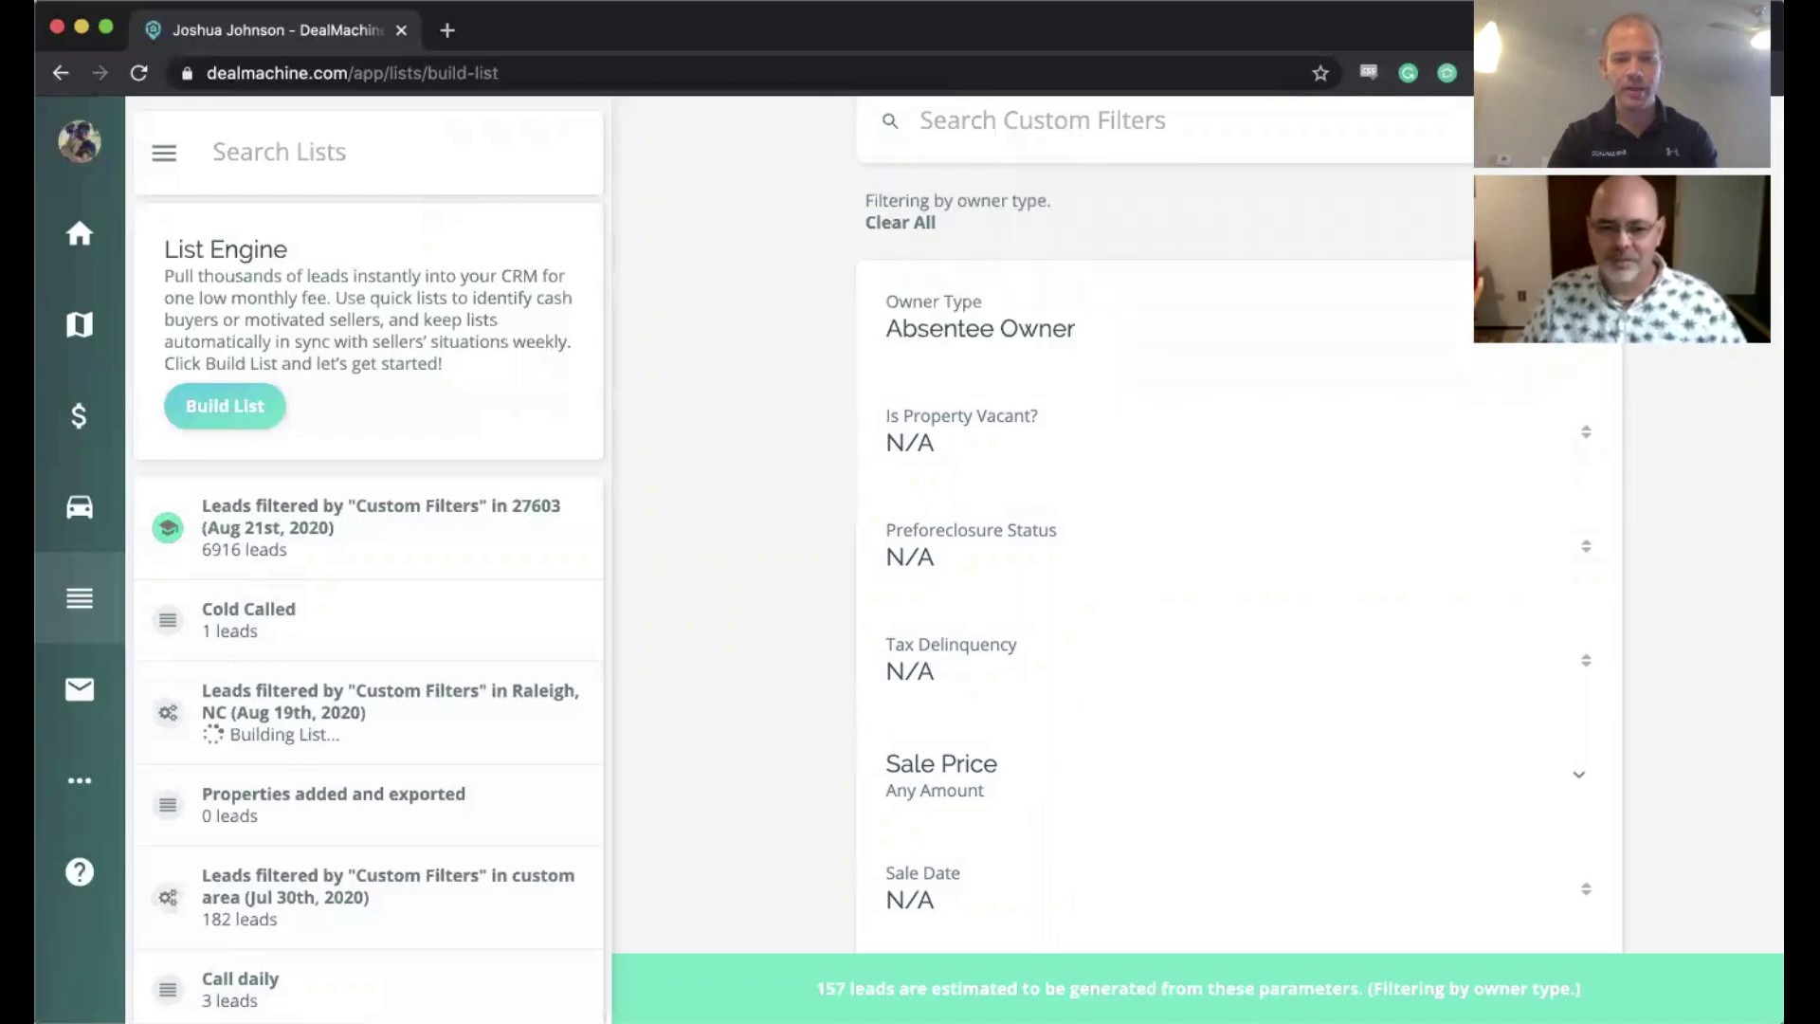
drag(834, 988, 1448, 986)
drag(1580, 988, 816, 988)
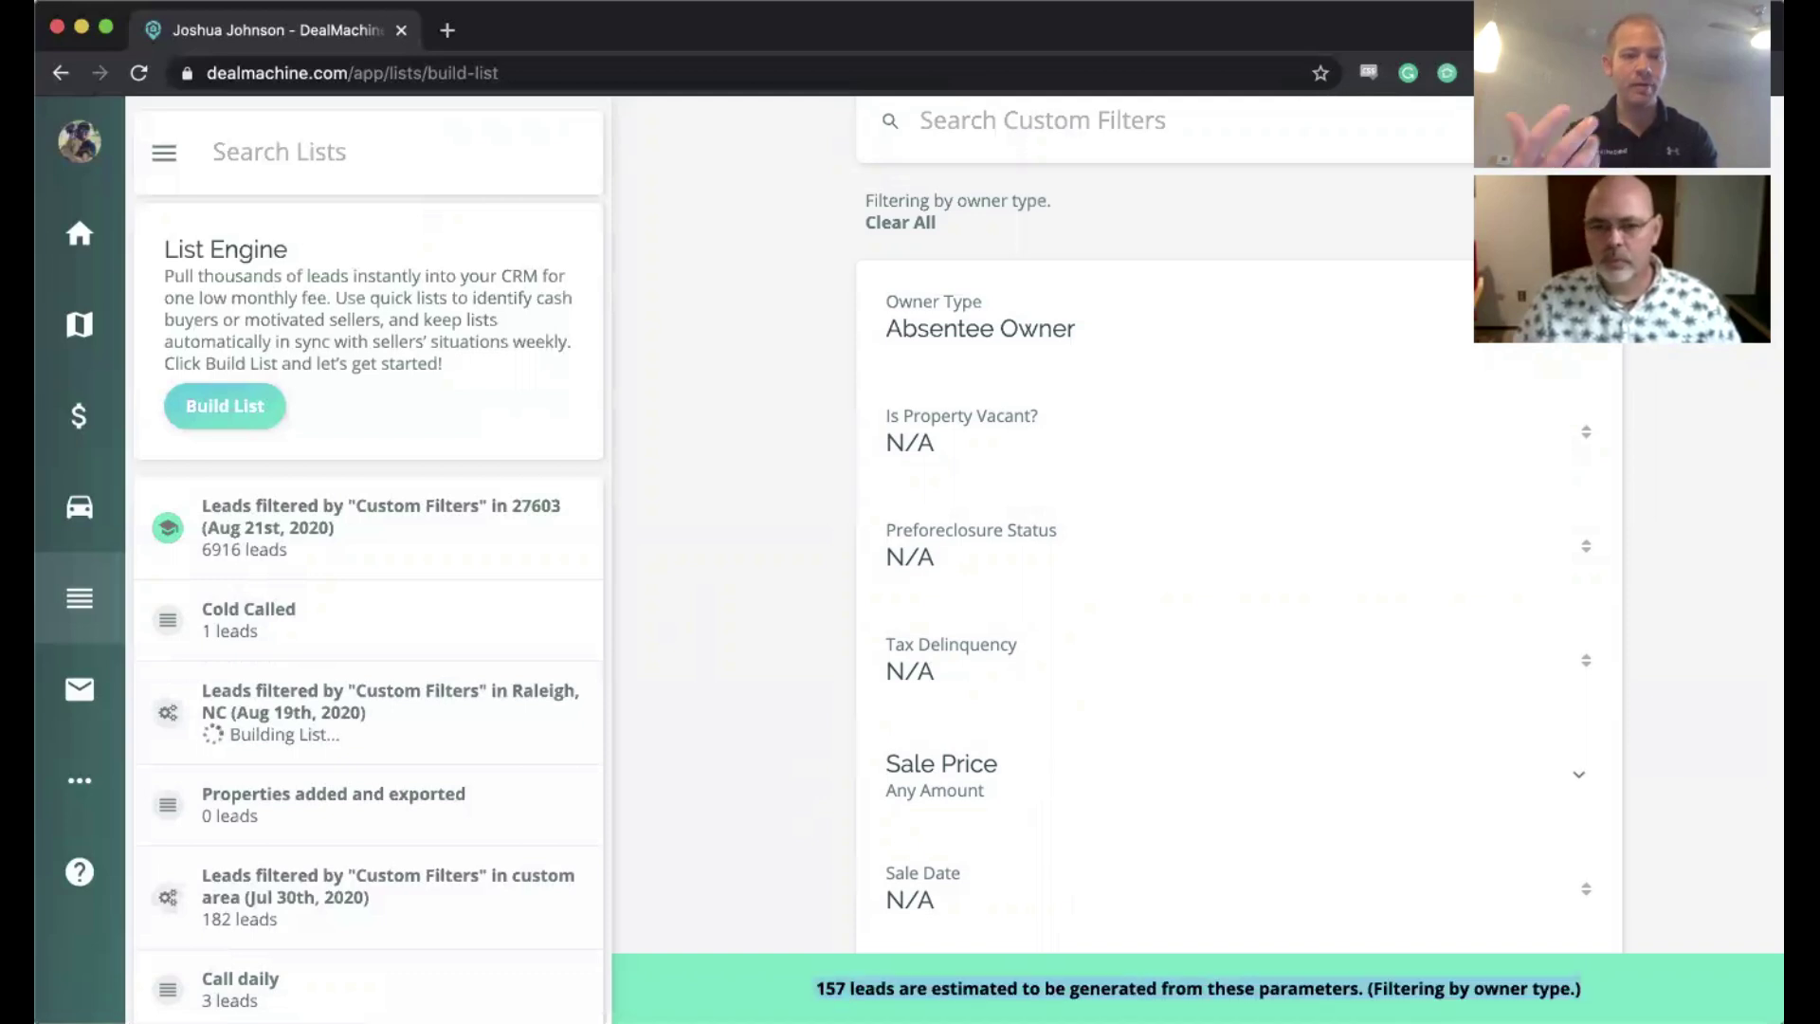
Step: Set Sale Date to sold over 5 years ago, including properties missing county data
scroll(713, 661, down, 3)
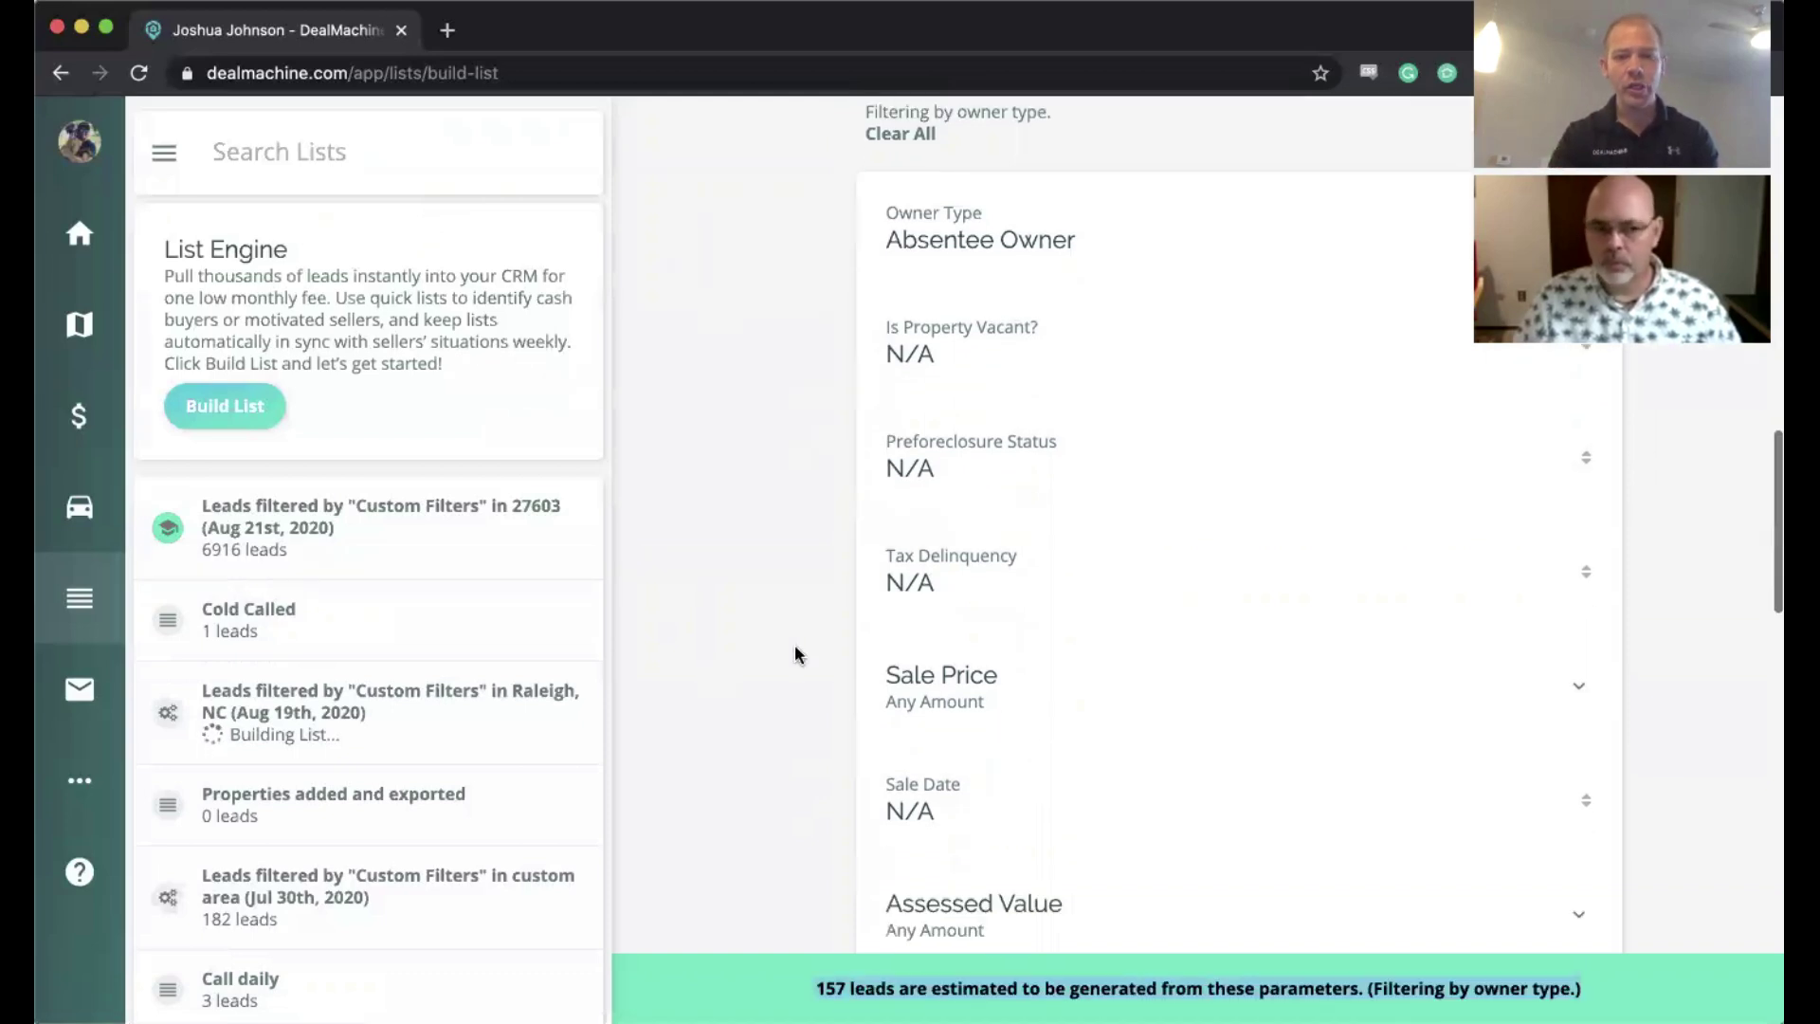
click(873, 670)
click(896, 654)
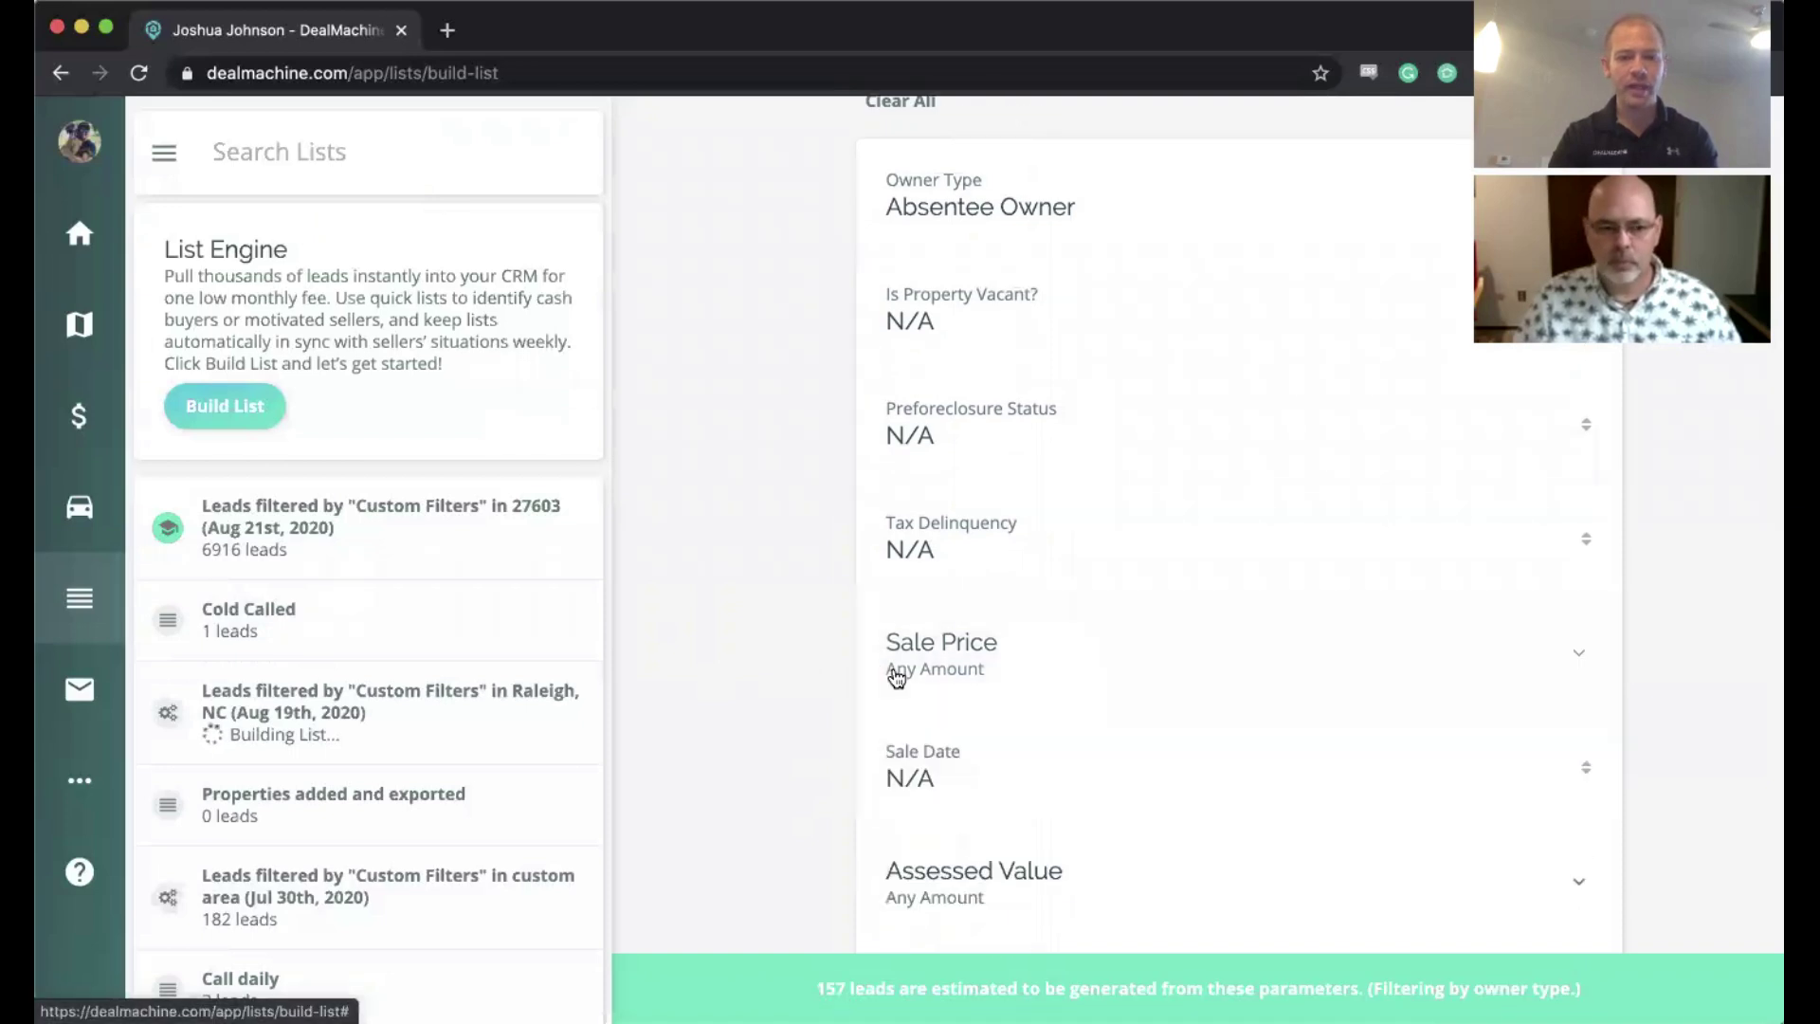
scroll(984, 634, down, 3)
click(986, 637)
click(988, 645)
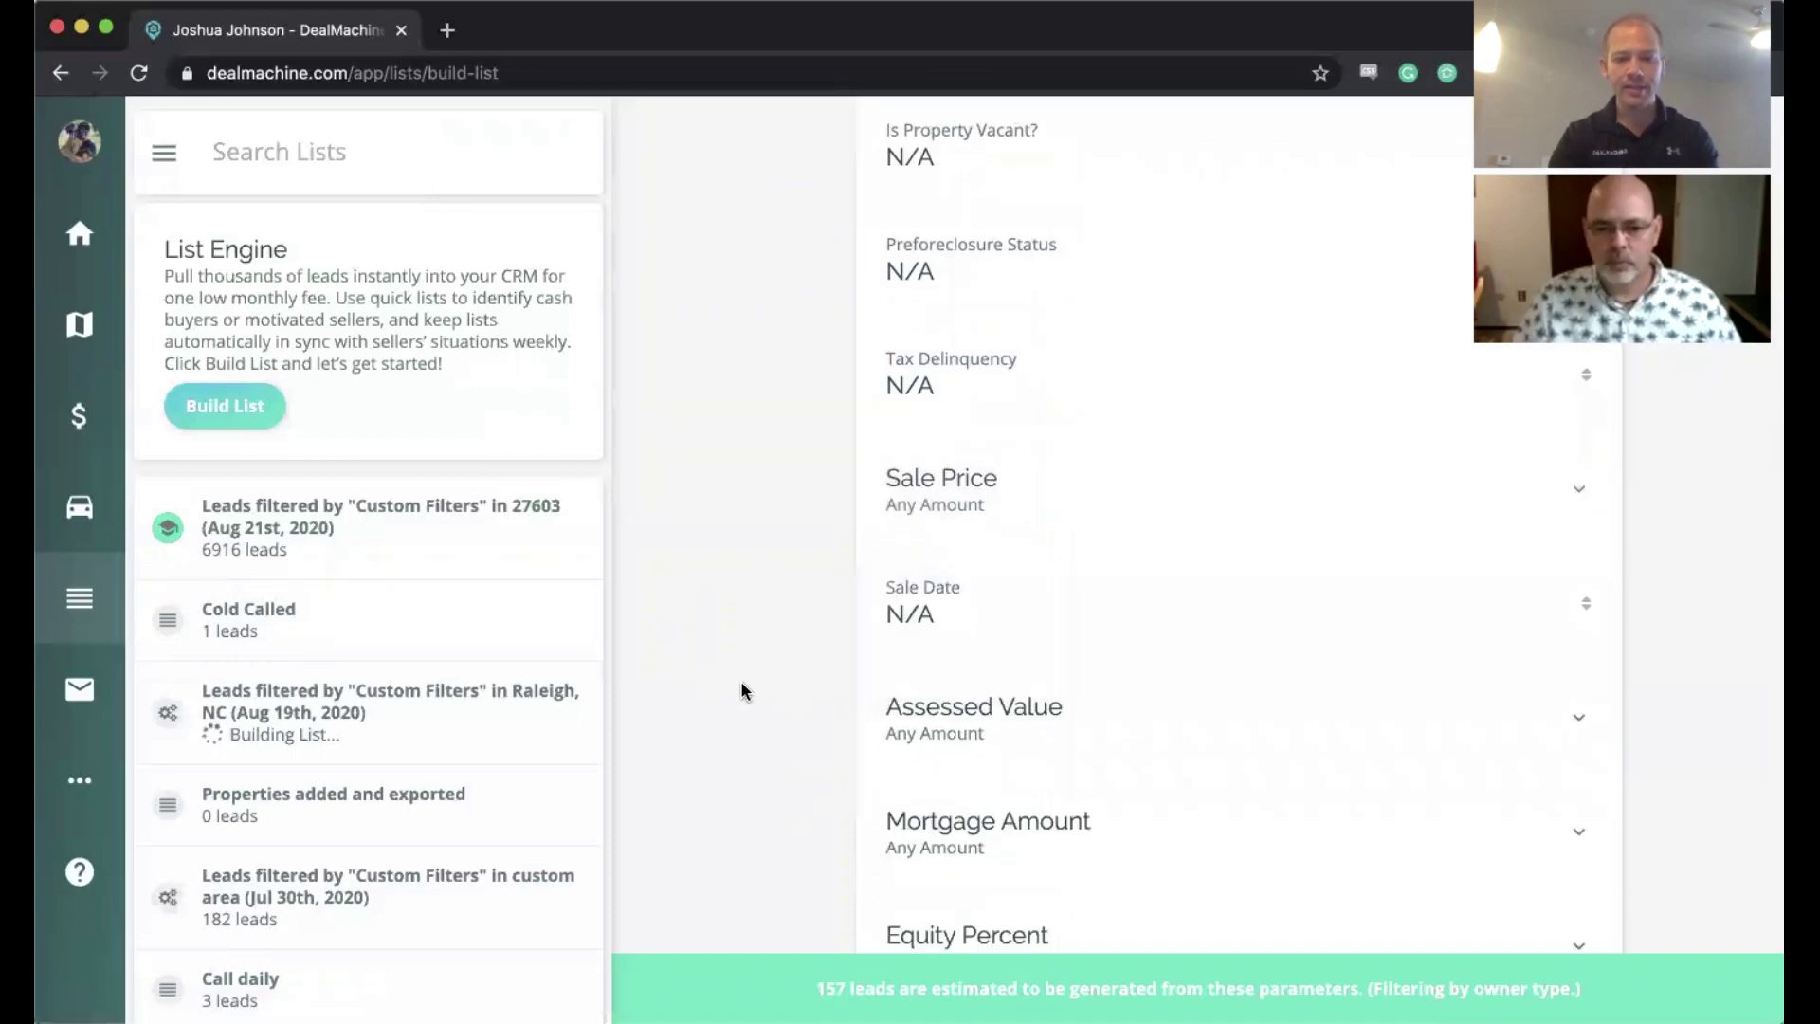
click(891, 668)
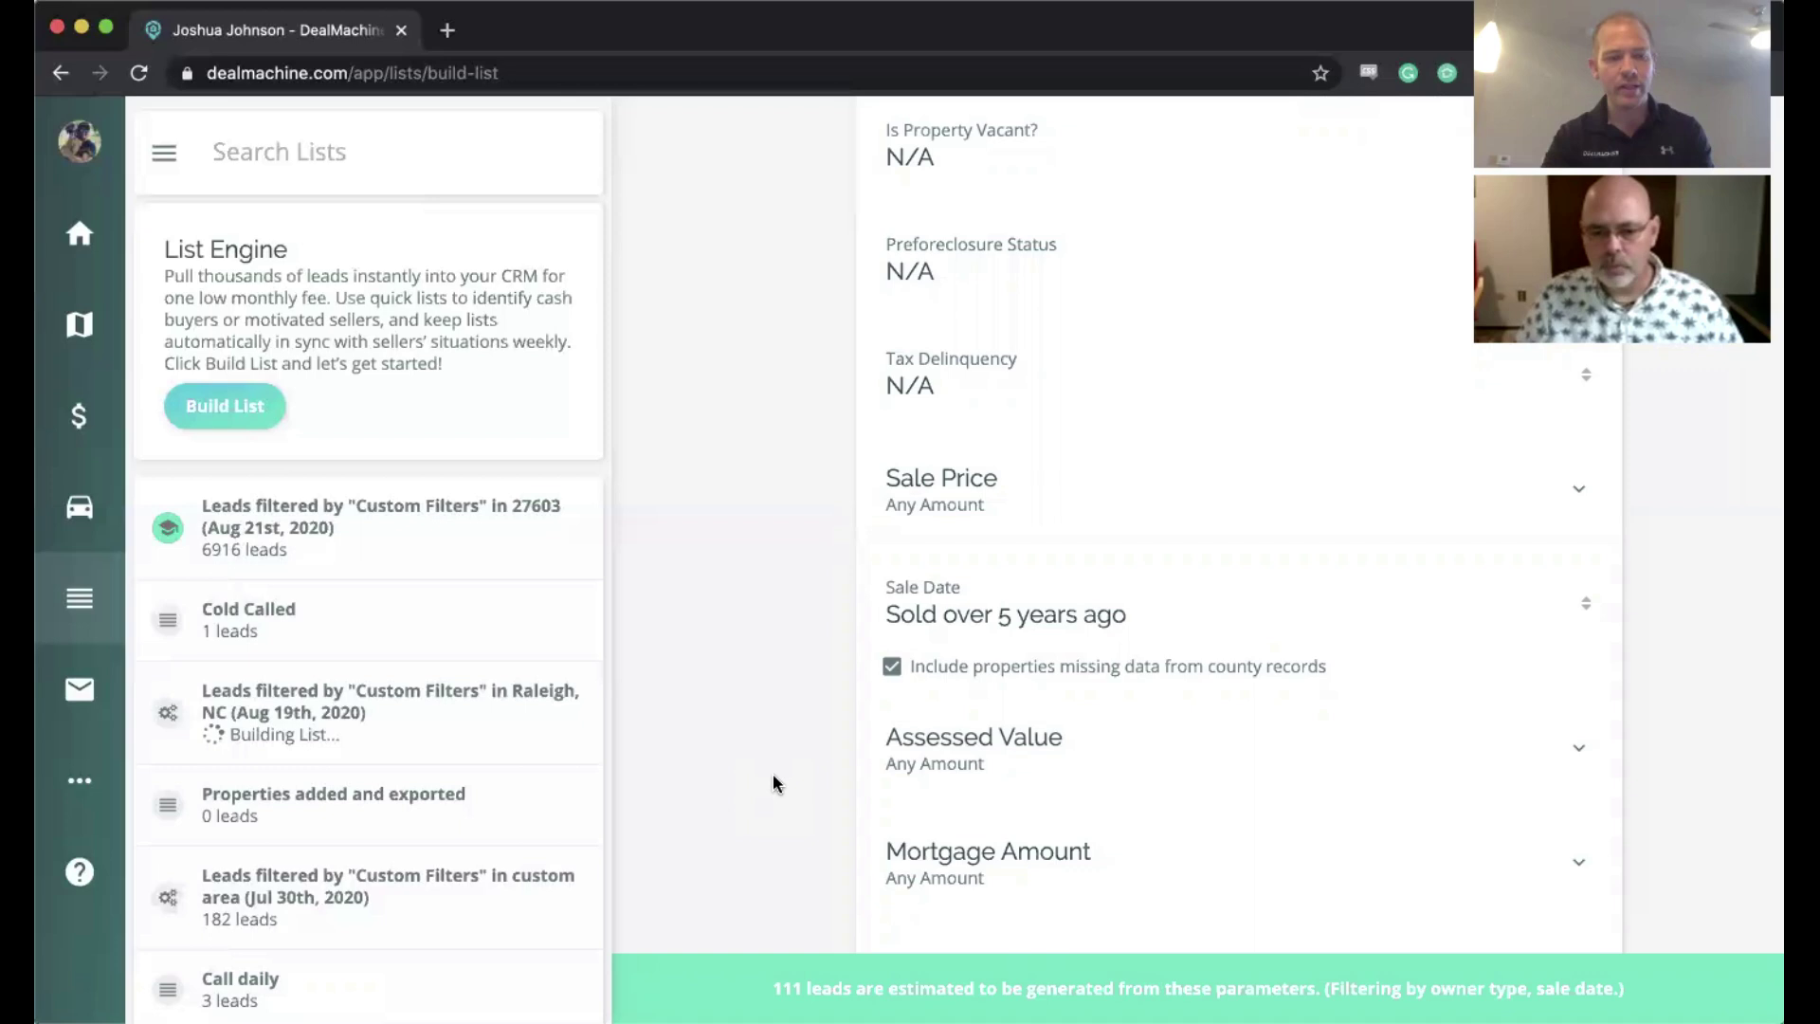
scroll(741, 708, down, 3)
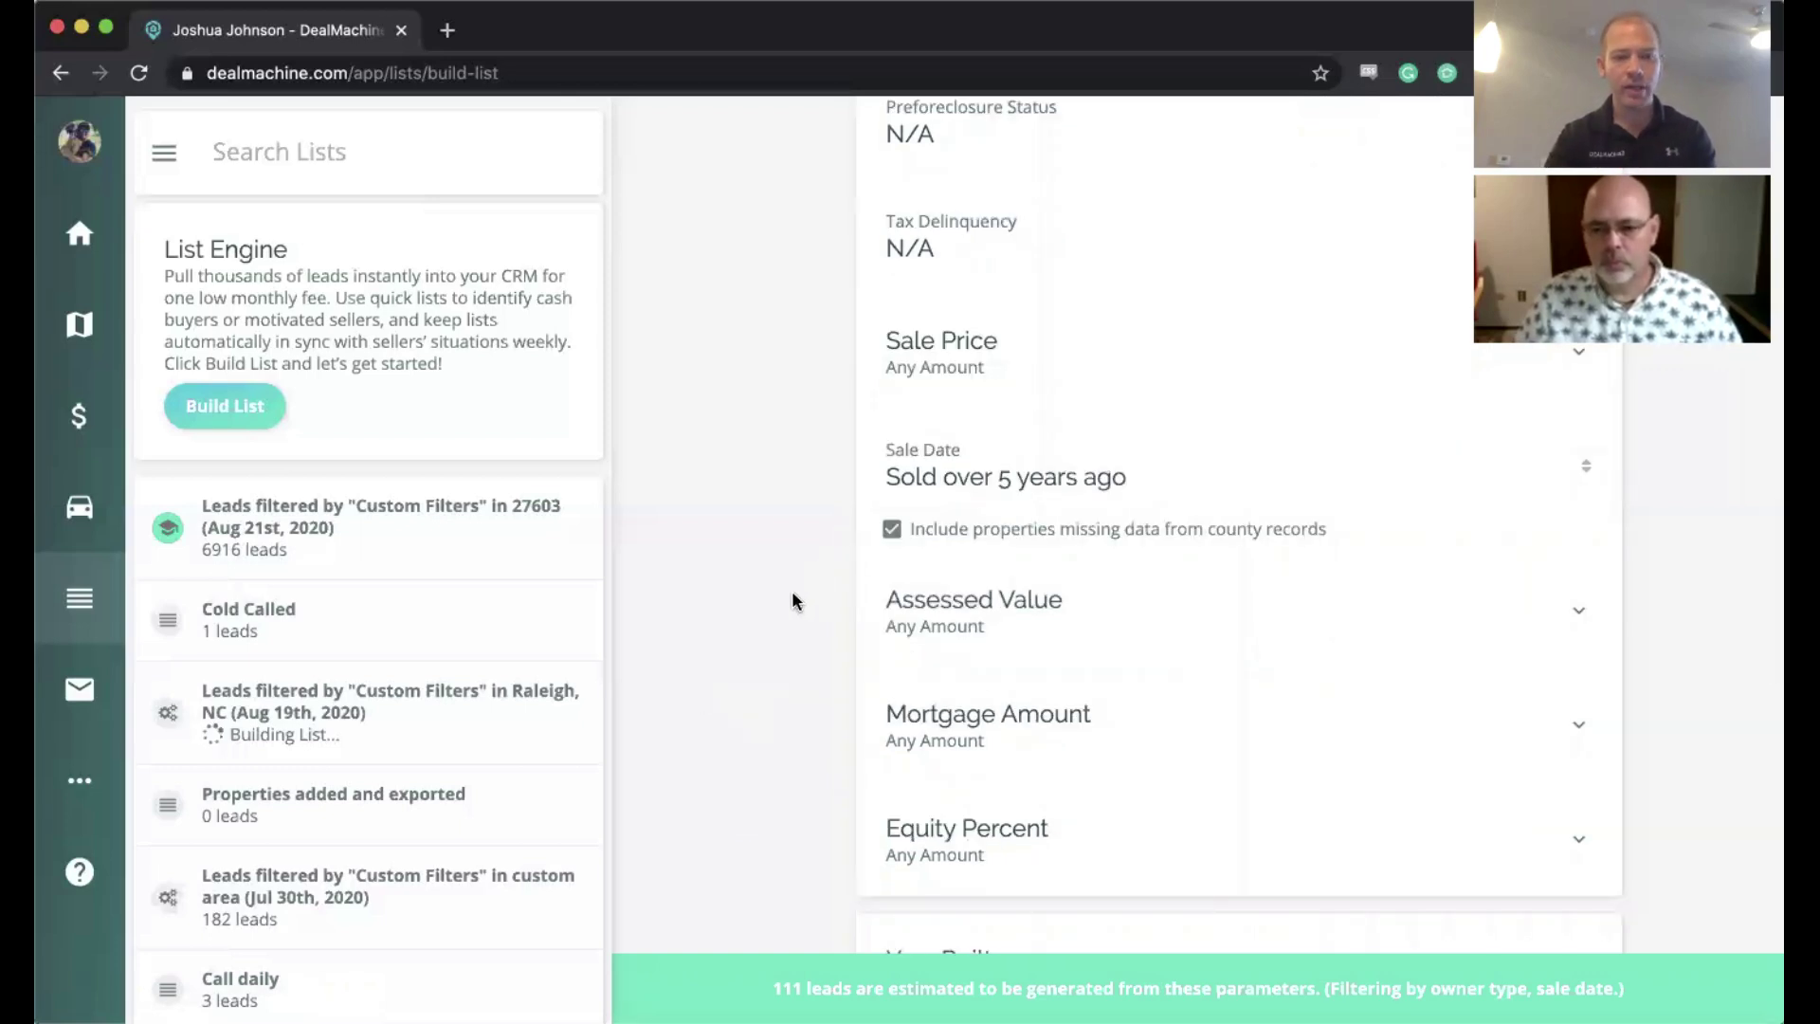
scroll(870, 528, up, 1)
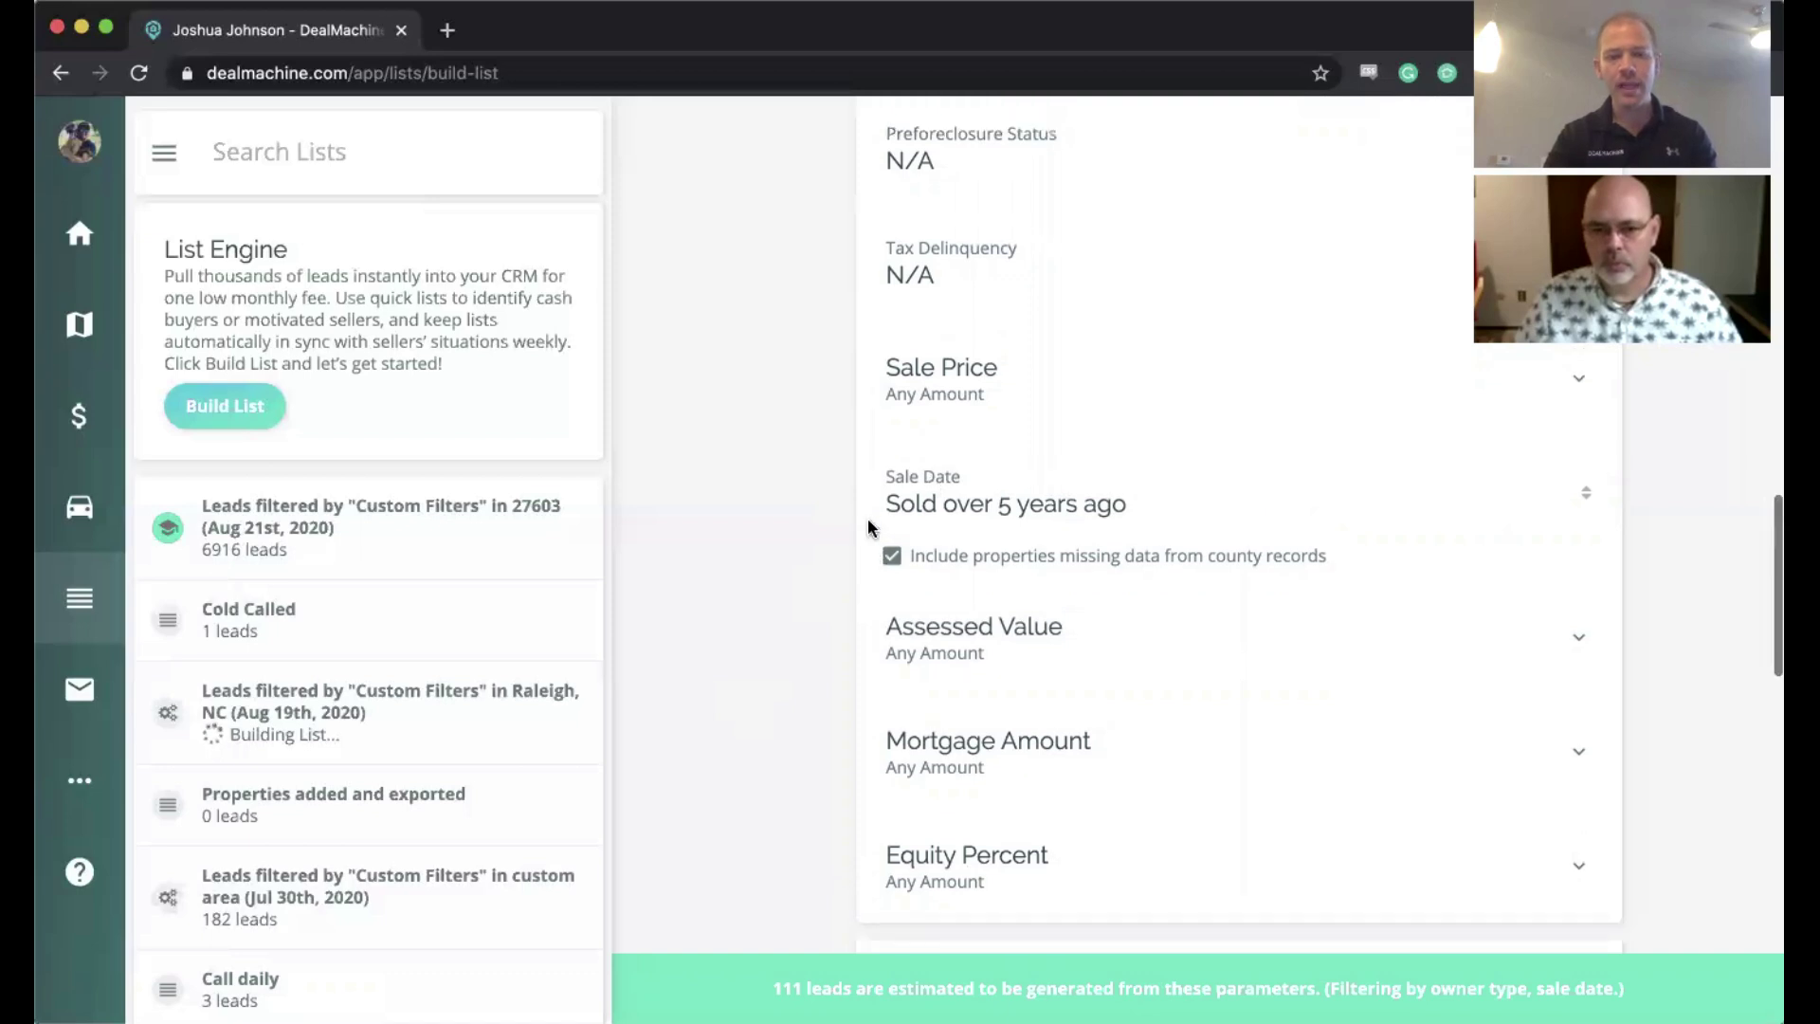
scroll(868, 524, up, 10)
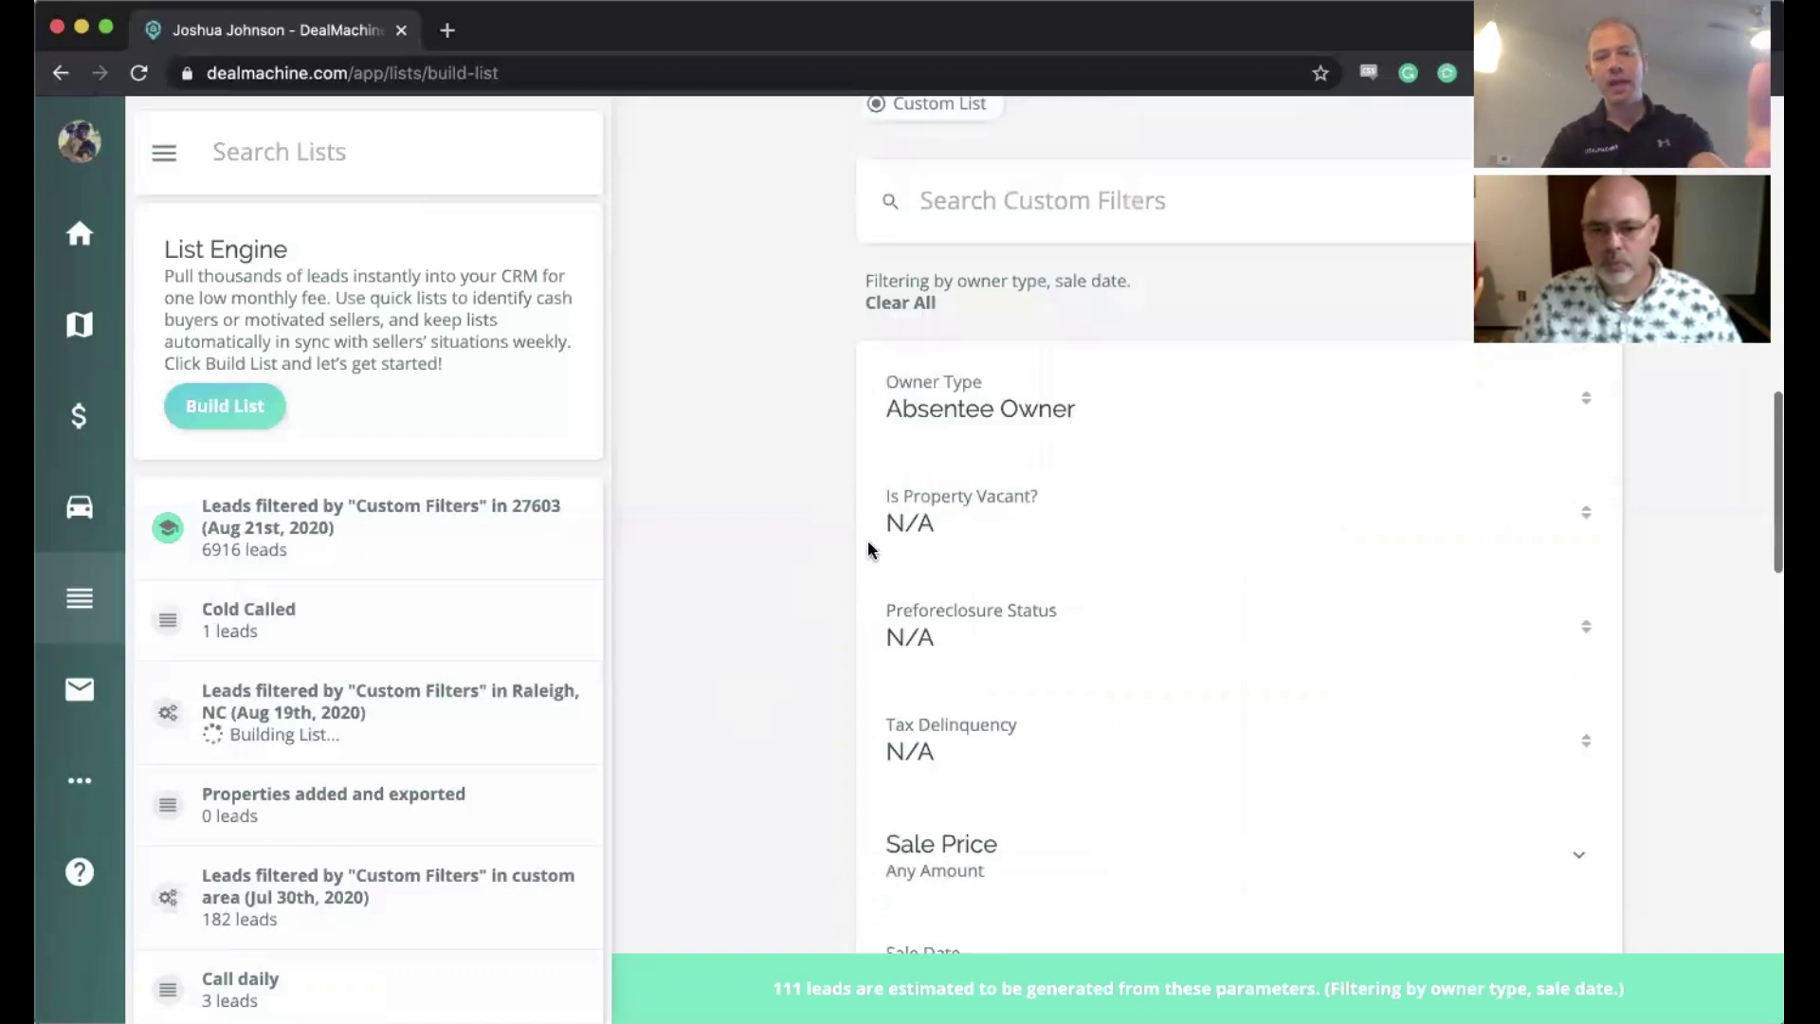
scroll(869, 547, down, 7)
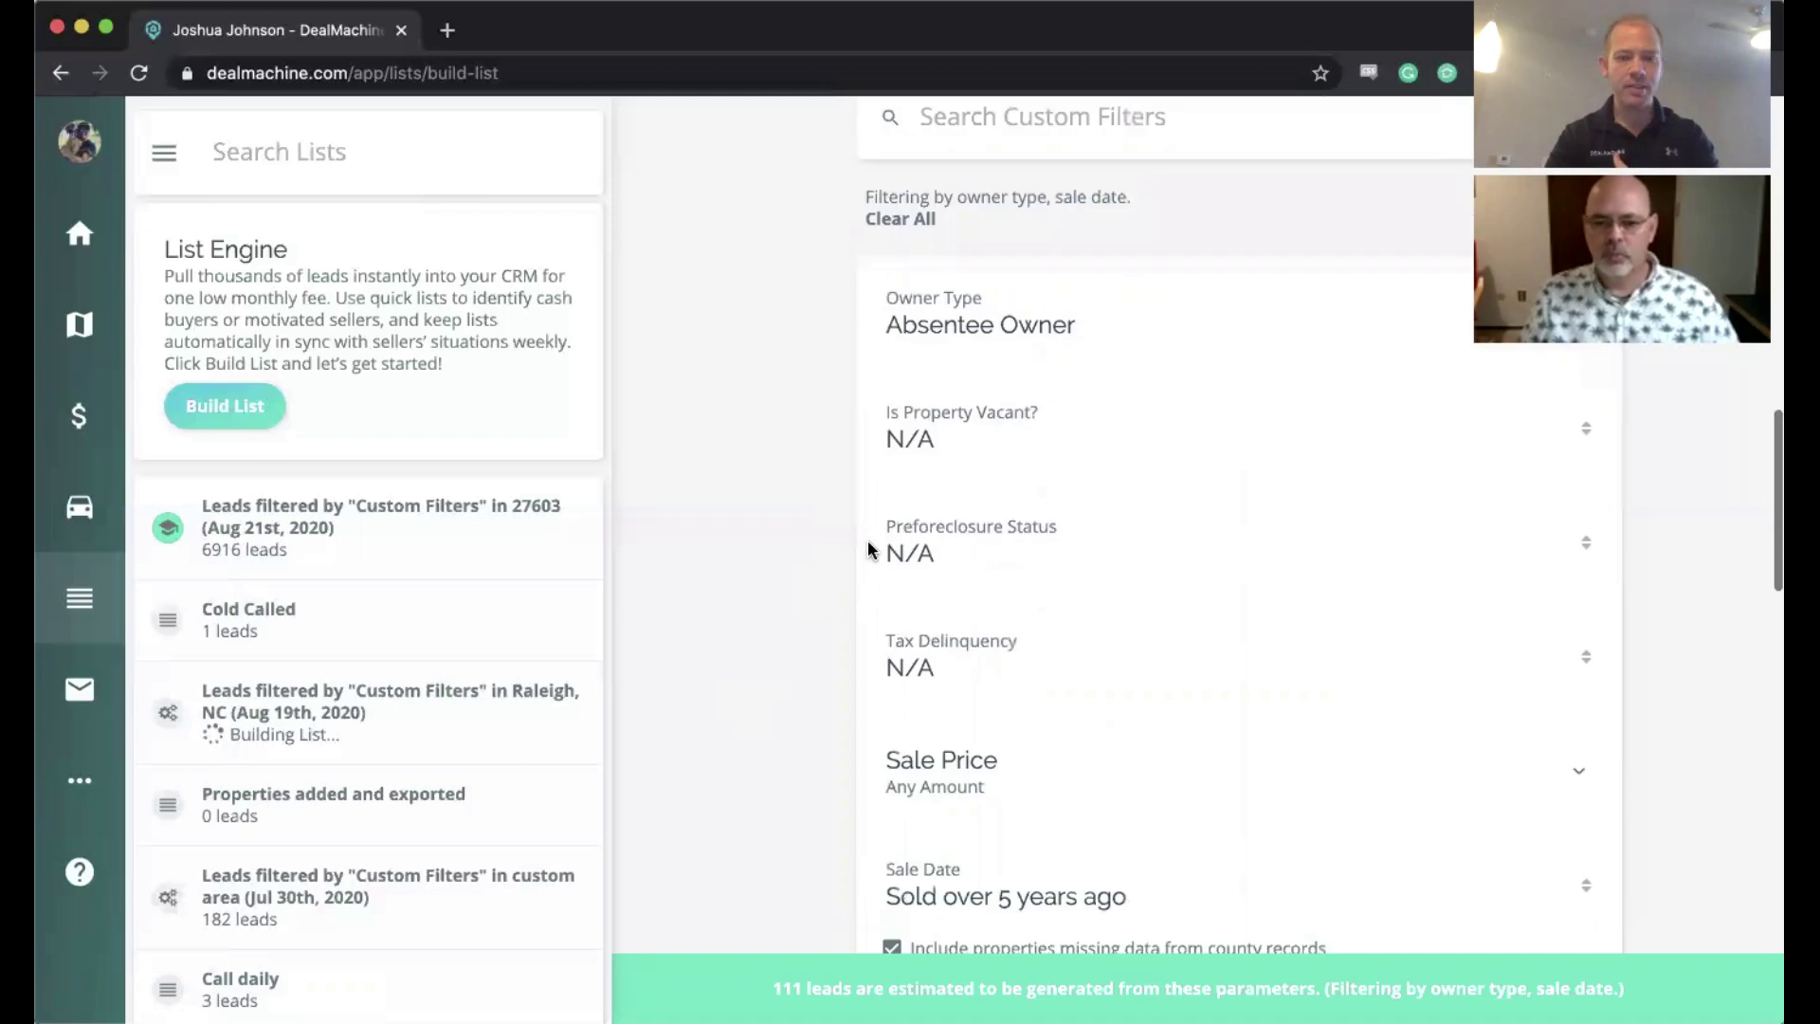
scroll(868, 548, down, 1)
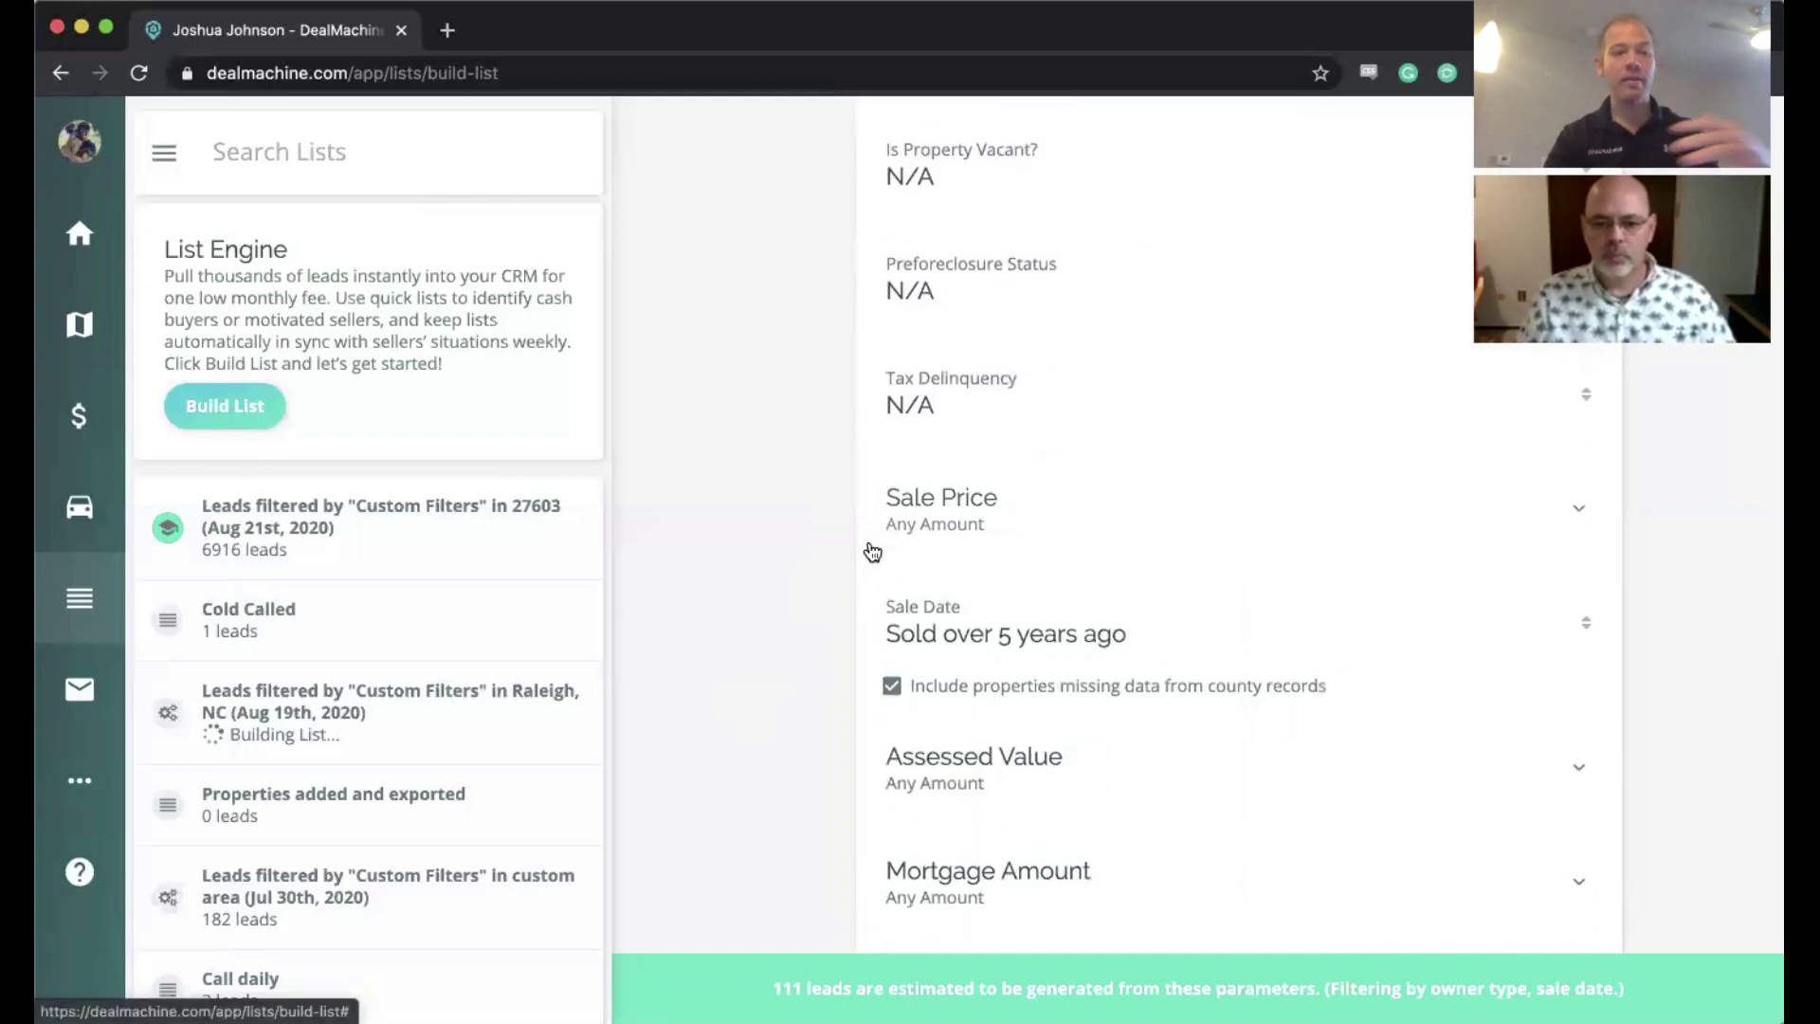
scroll(872, 552, down, 14)
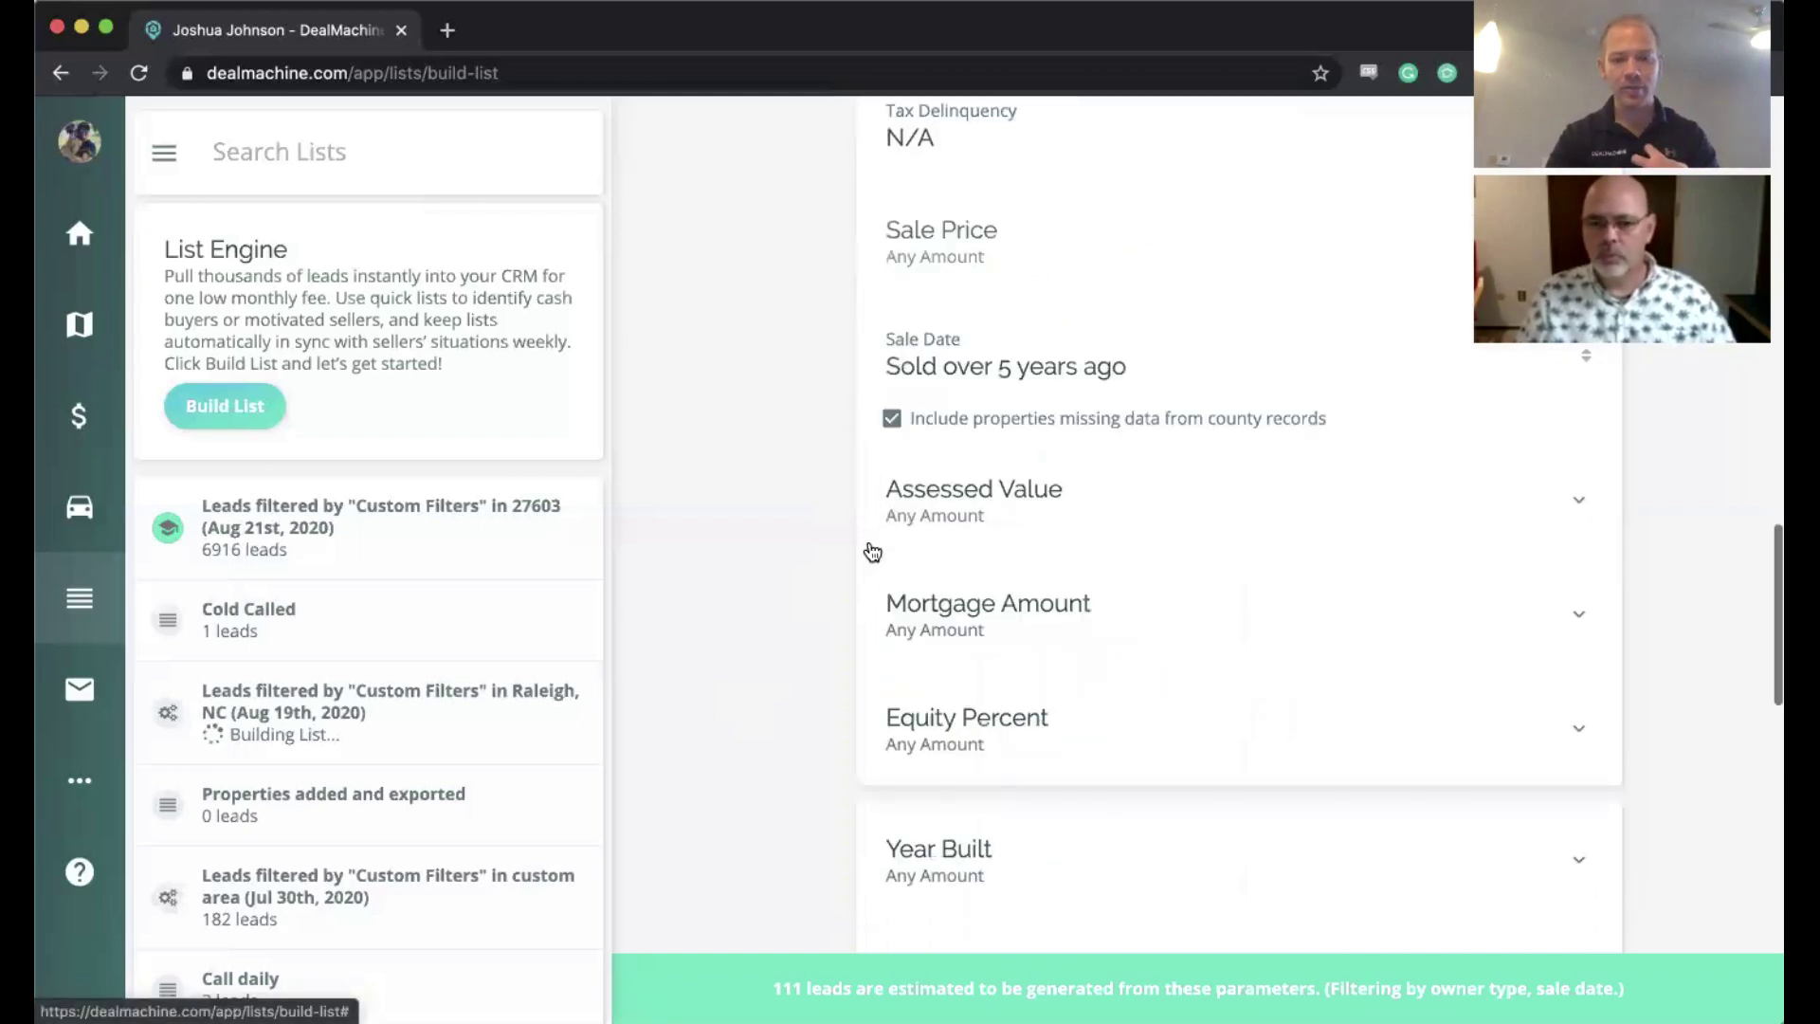
scroll(951, 794, down, 4)
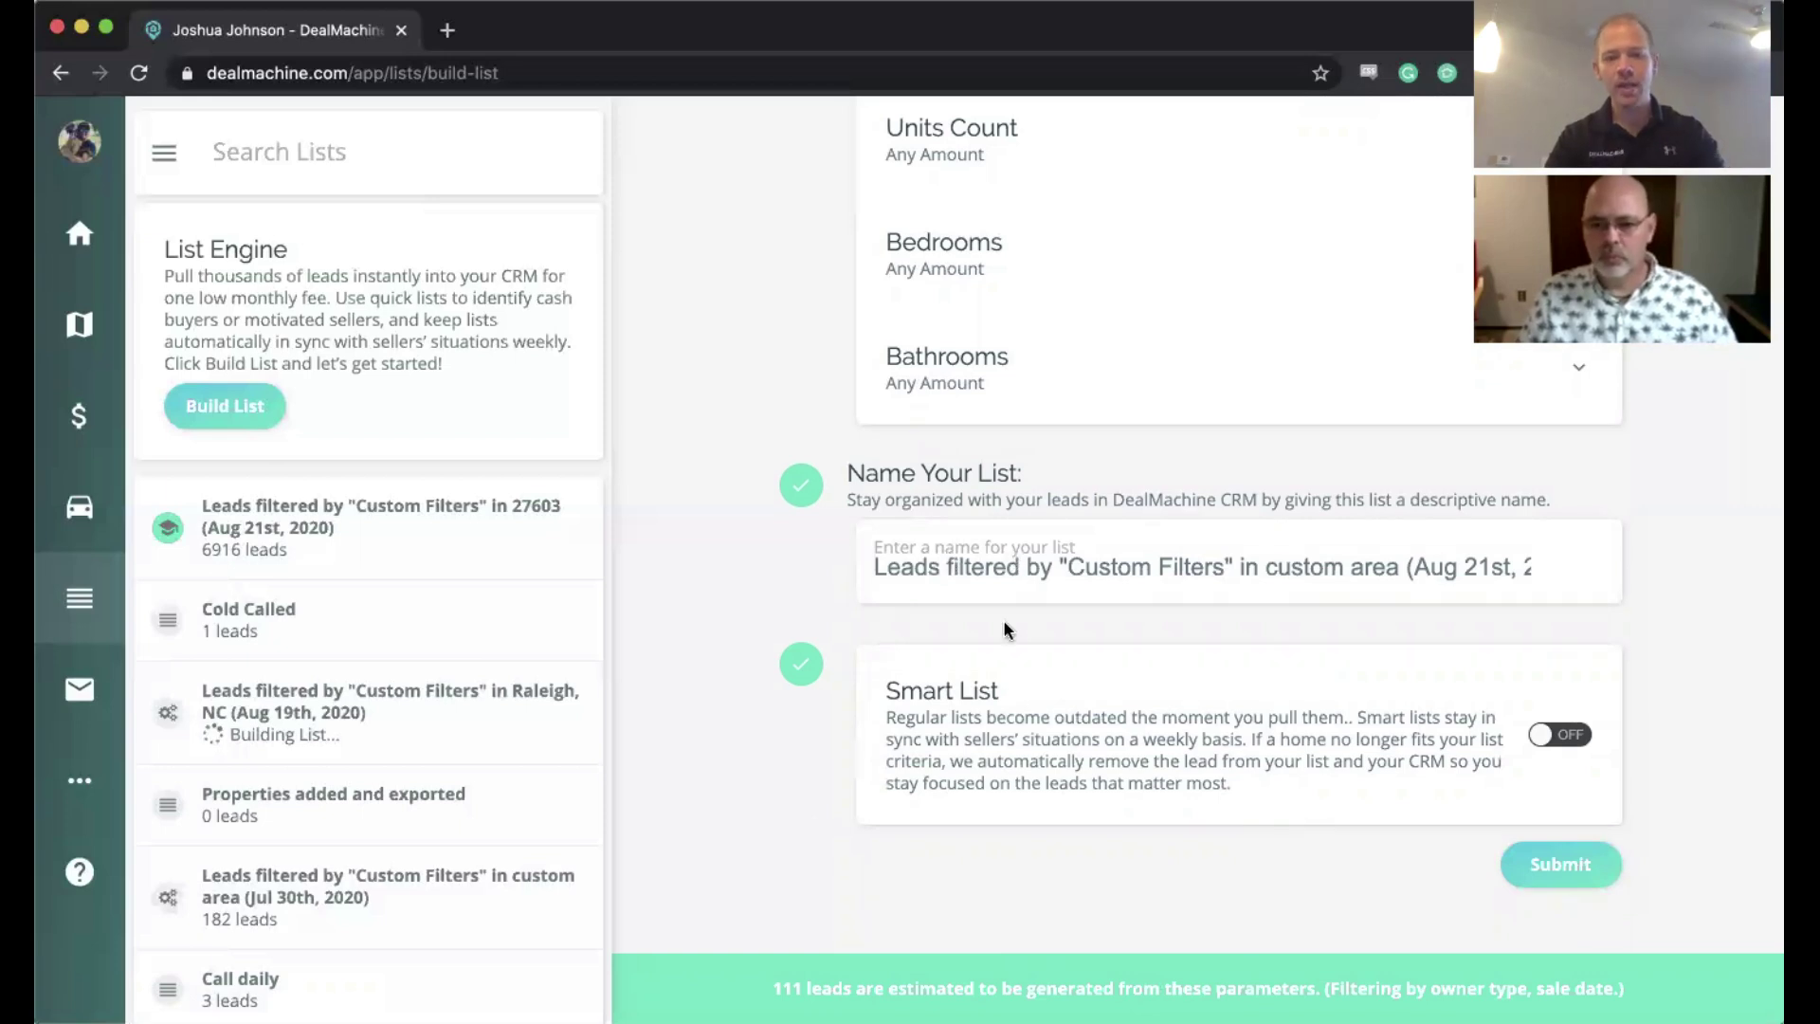
Step: Turn on the Smart List toggle at the bottom of the 111-lead Build List form
scroll(1016, 753, down, 1)
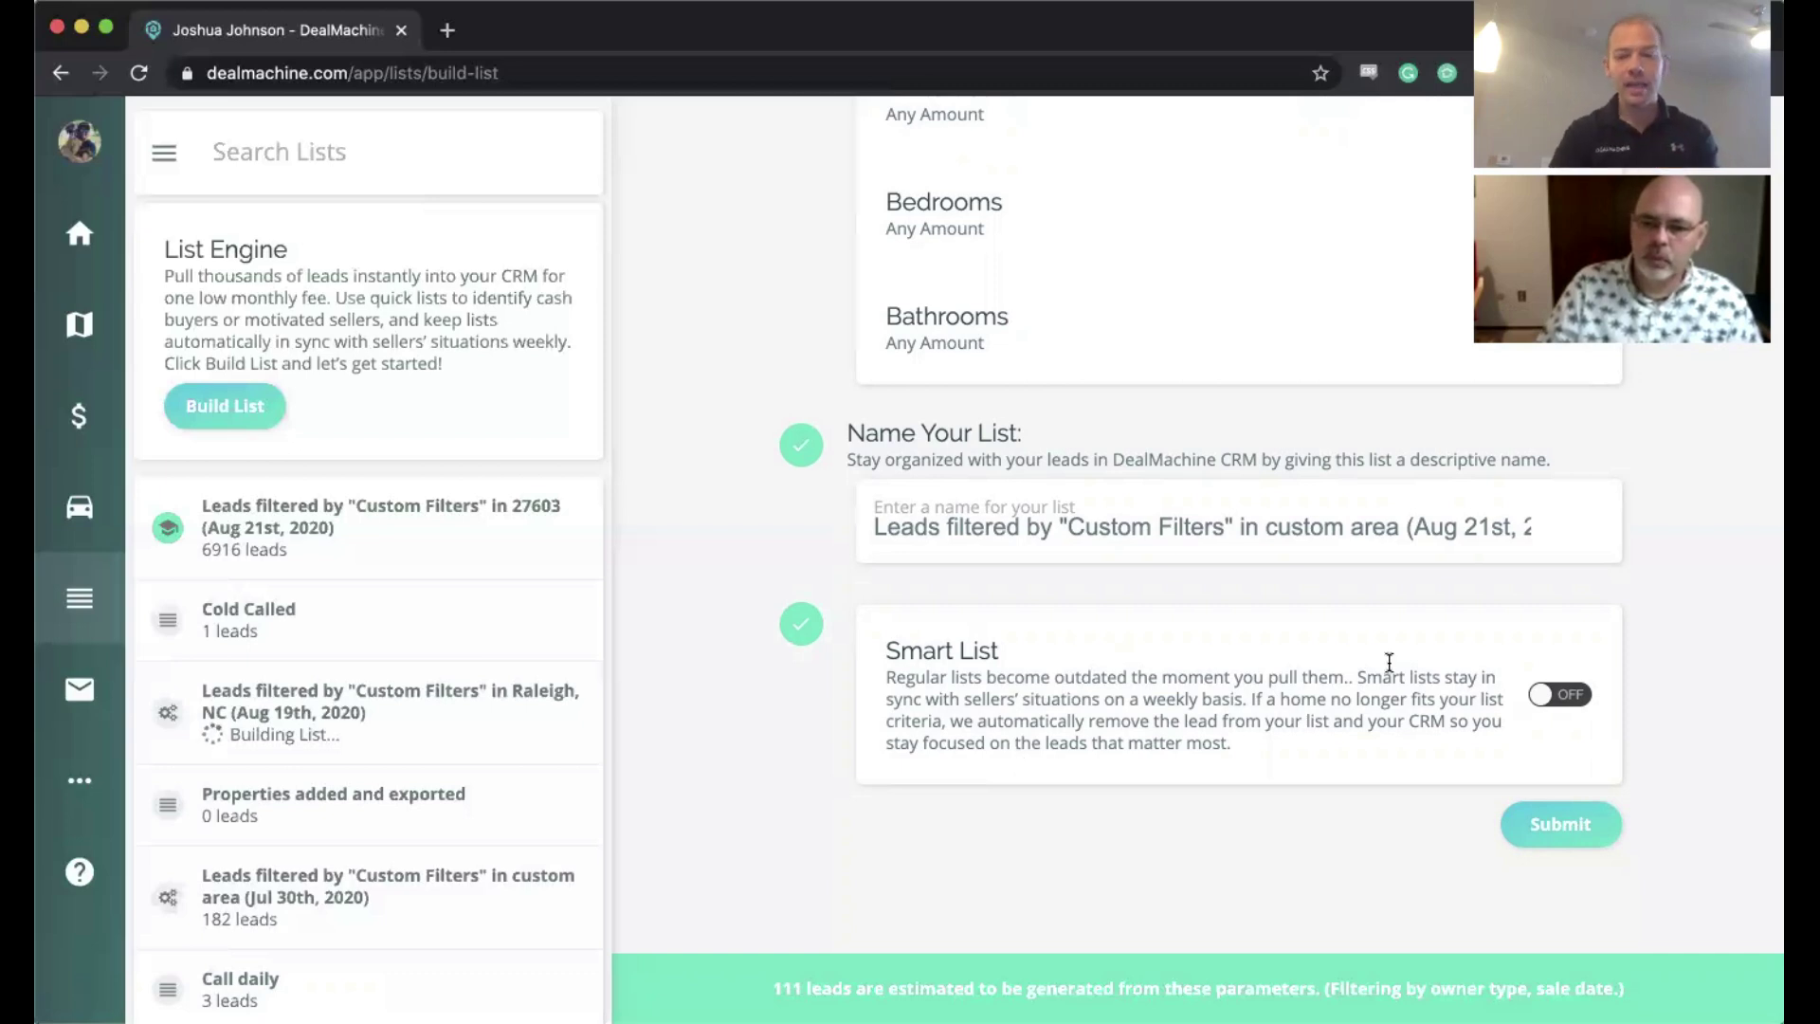
click(1553, 700)
Step: Turn on Sync Marketing to Smart List for the 111-lead list
scroll(1422, 692, down, 1)
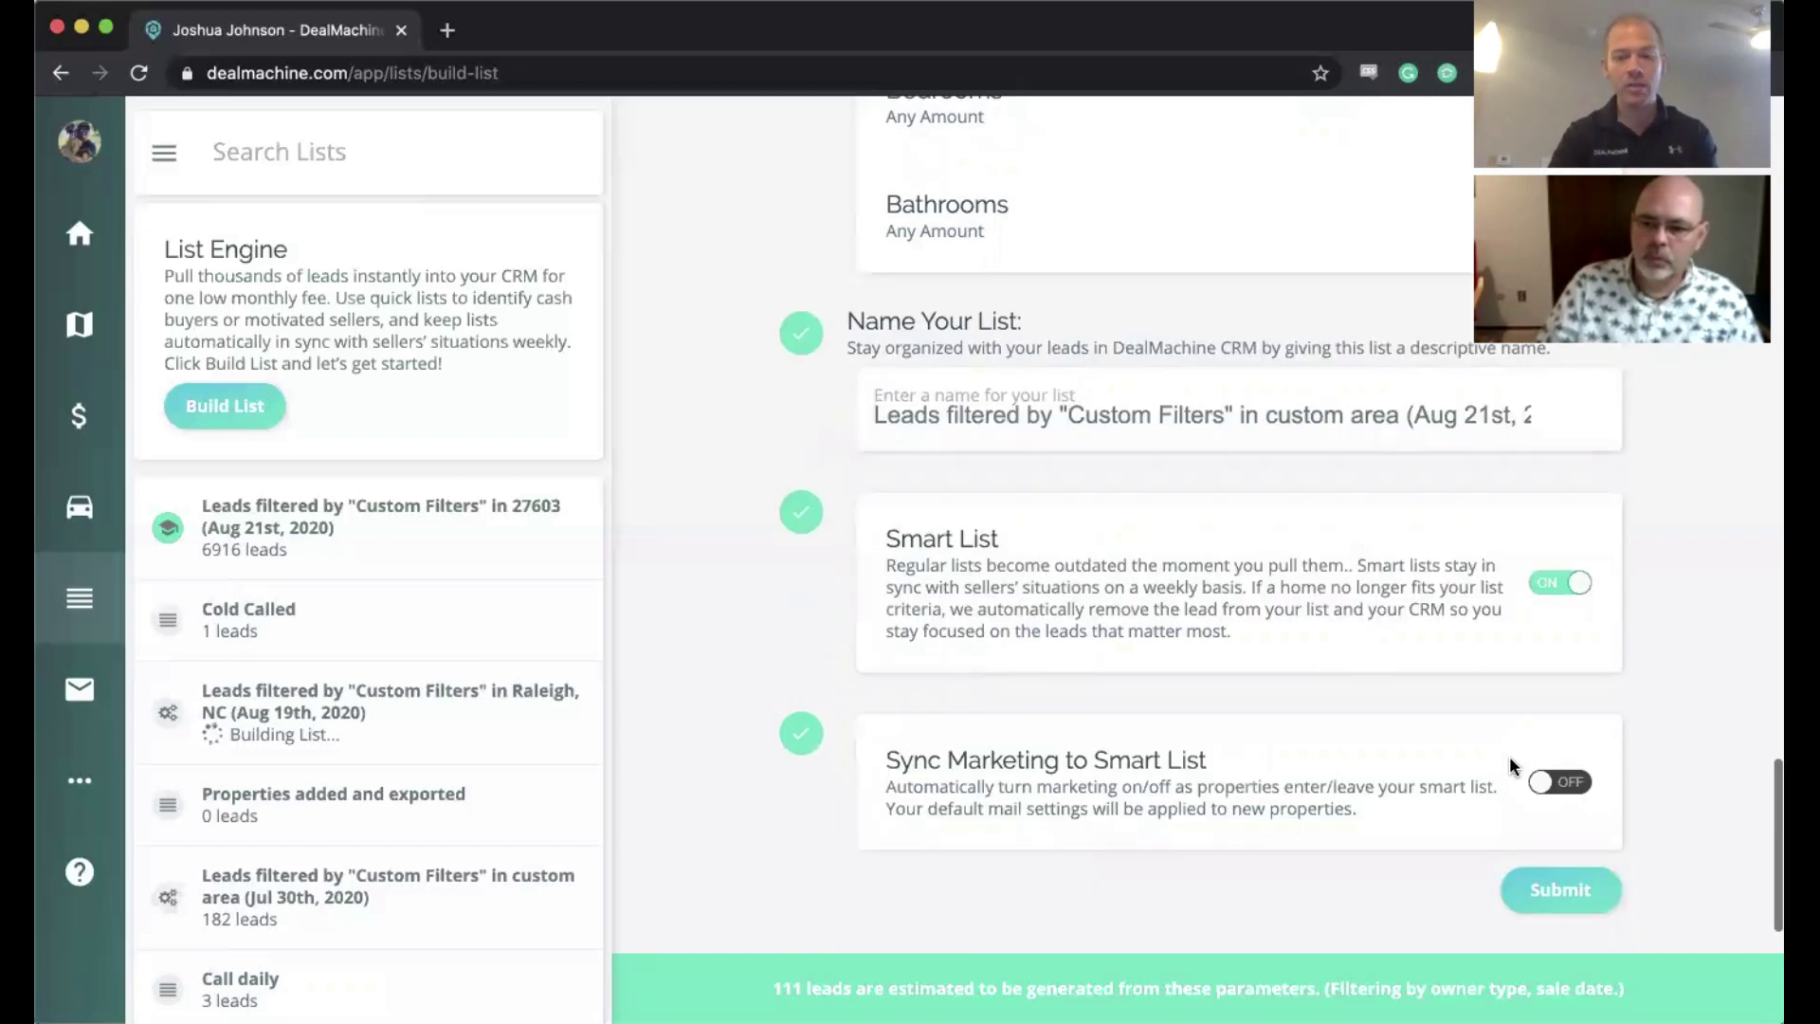
click(1559, 782)
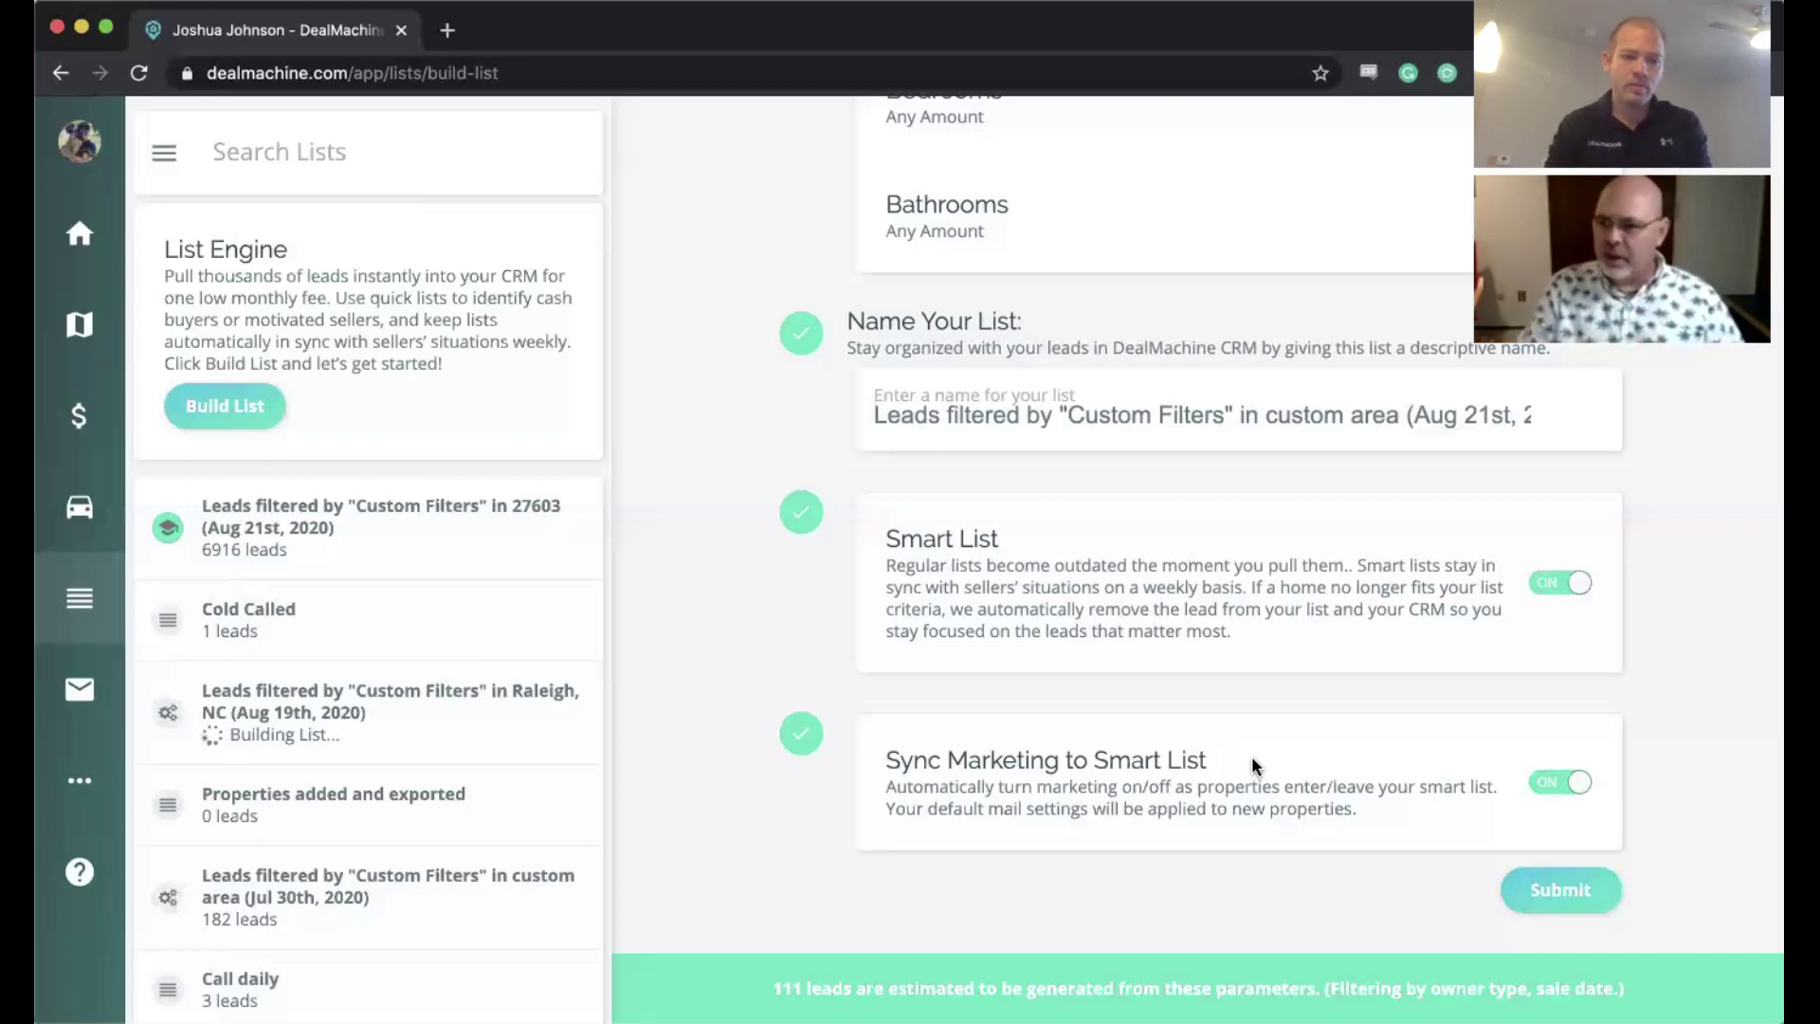
Step: Briefly try City 'St. Louis' as the market, then revert to the drawn area, now 1415 leads
scroll(769, 438, up, 15)
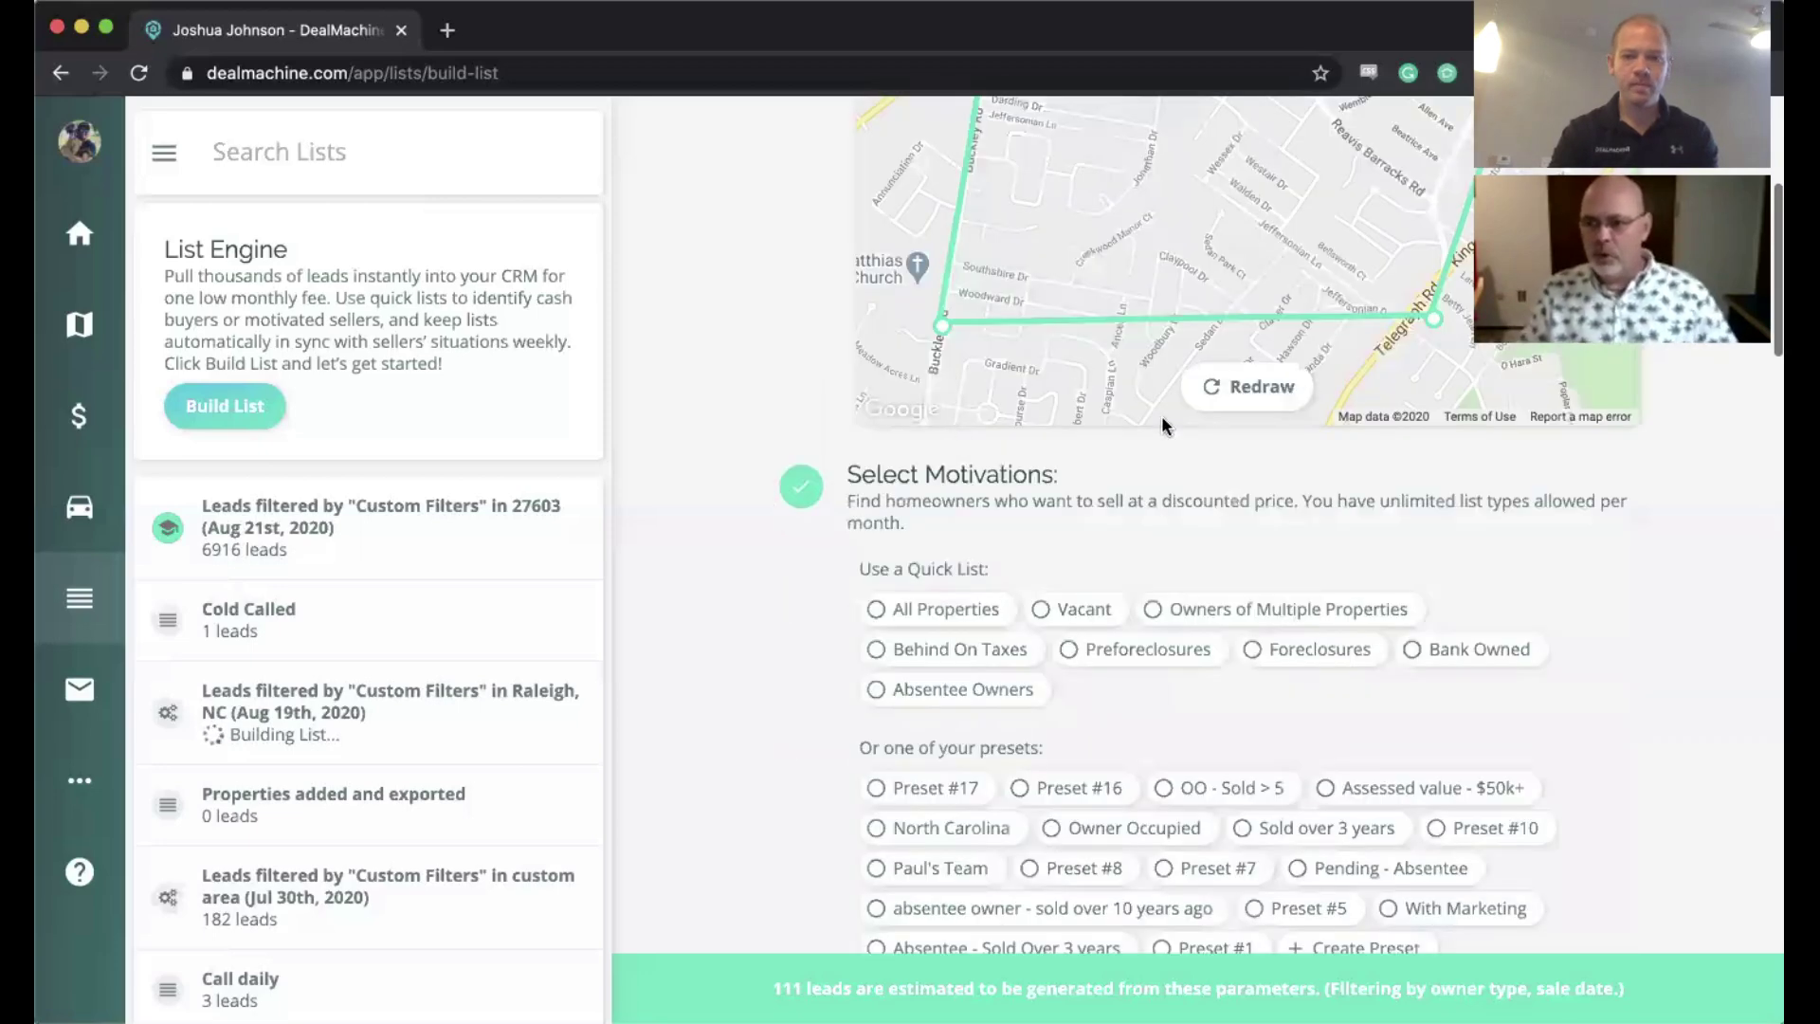
scroll(1176, 418, up, 3)
scroll(1581, 417, up, 2)
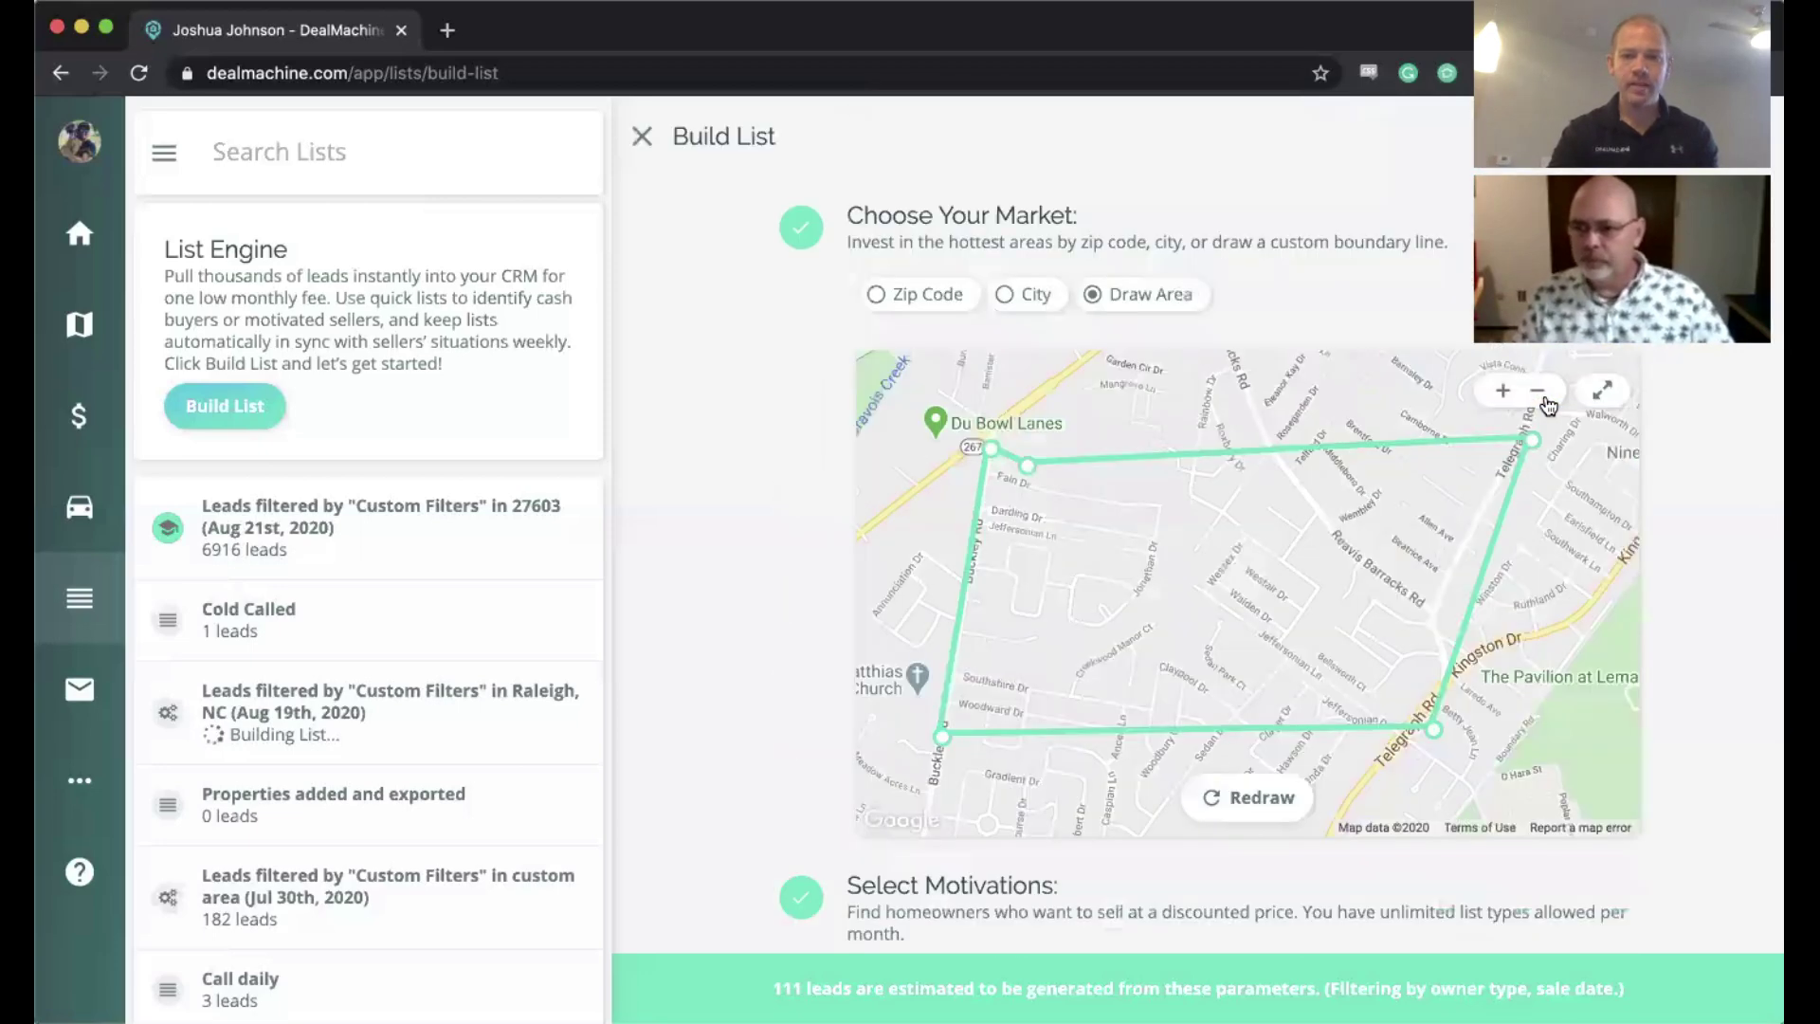
click(1540, 397)
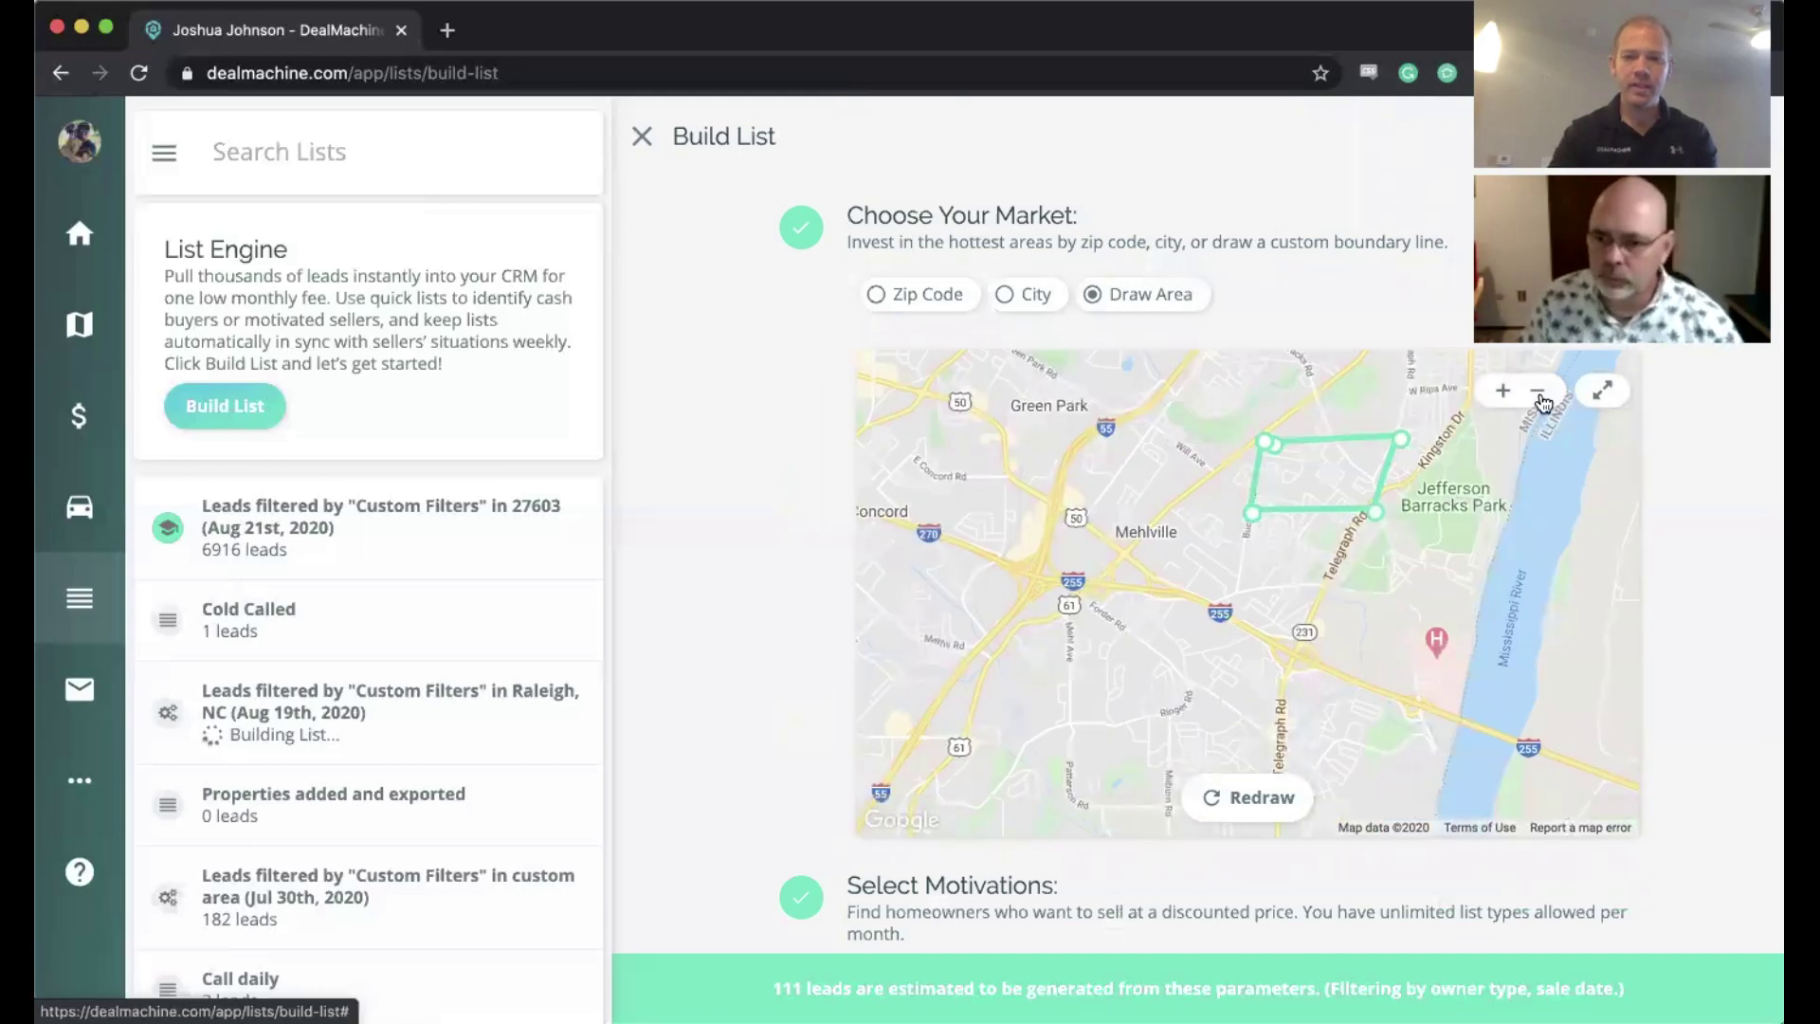
drag(1278, 457, 1223, 564)
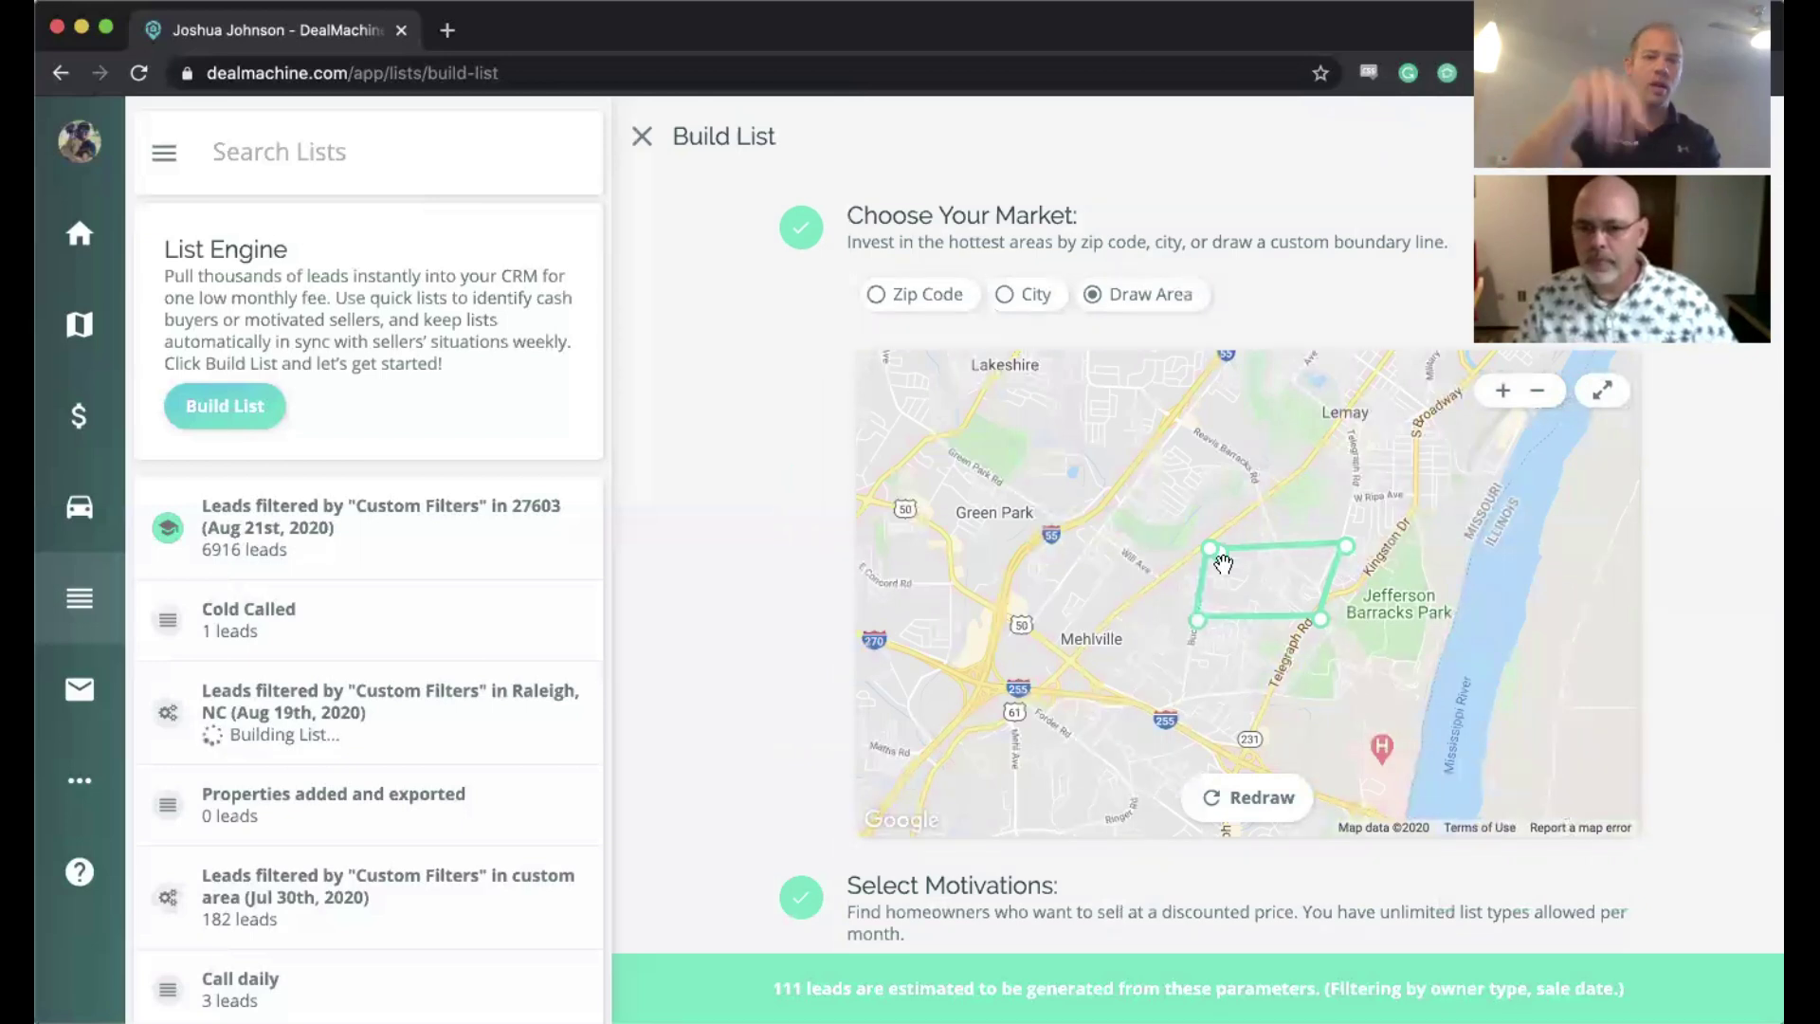
click(1020, 294)
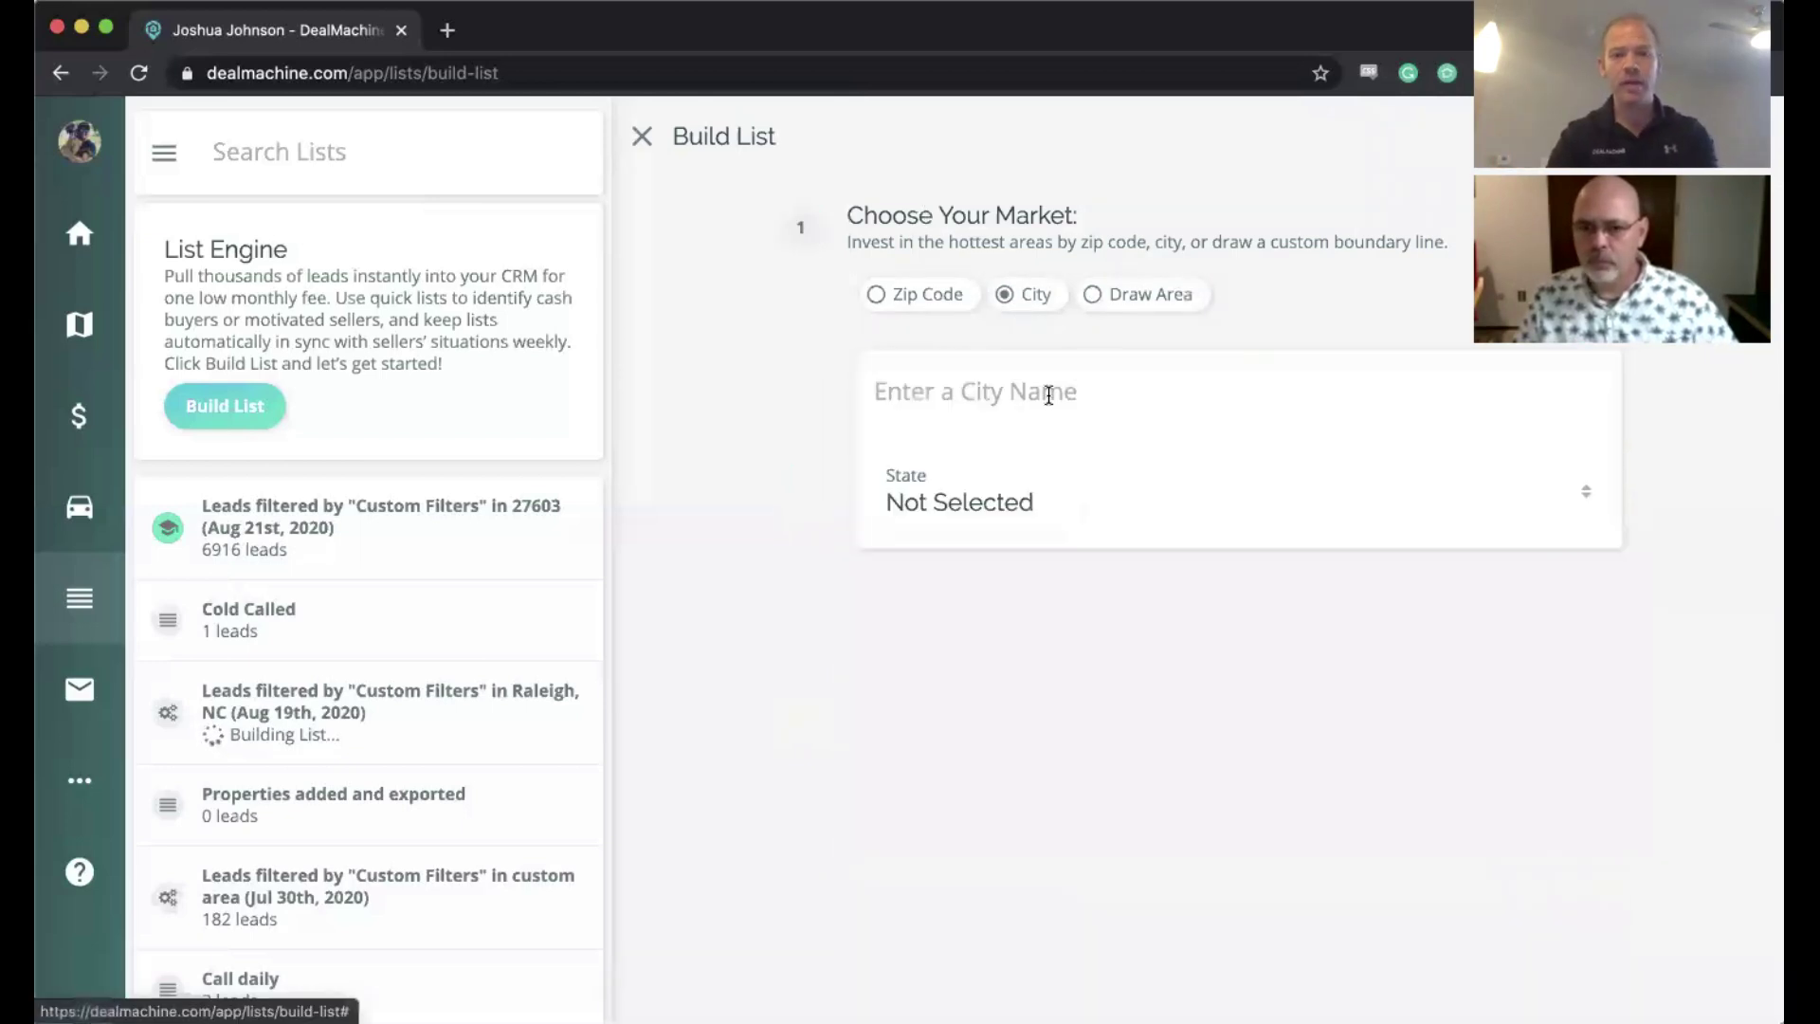
click(1047, 389)
text(St. Louois)
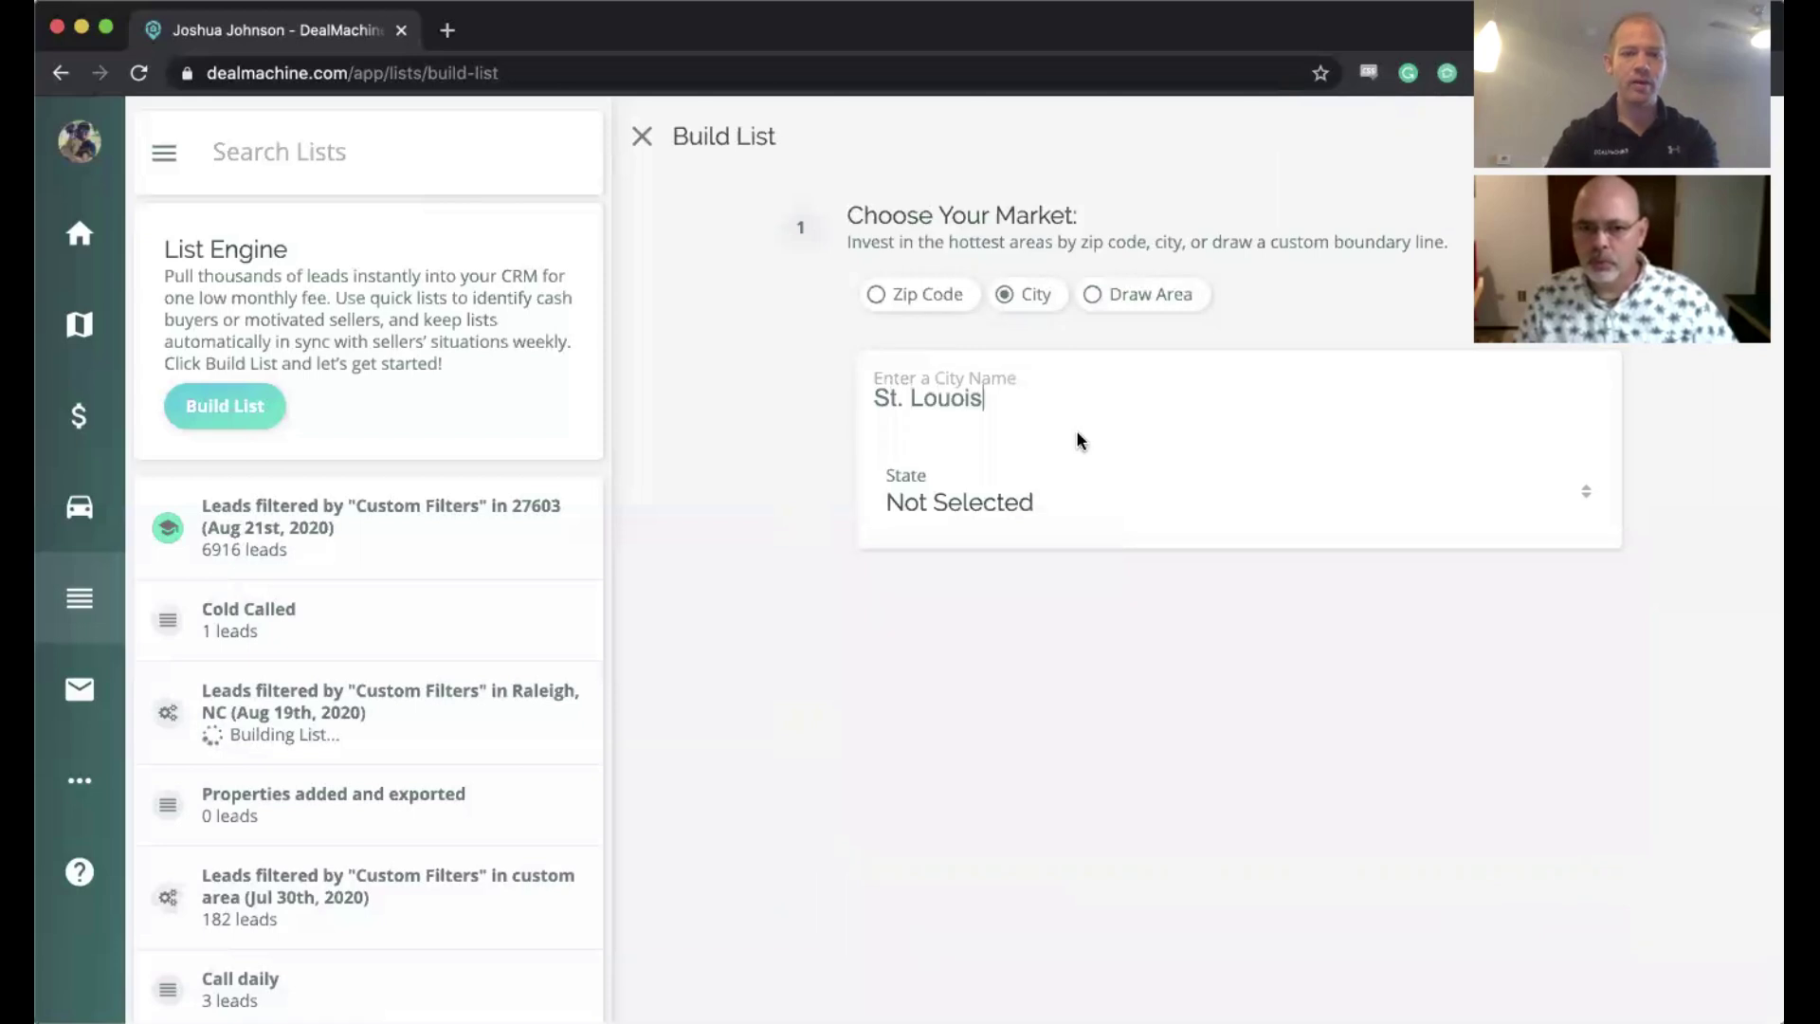
key(BackSpace)
key(BackSpace)
key(BackSpace)
text(uis)
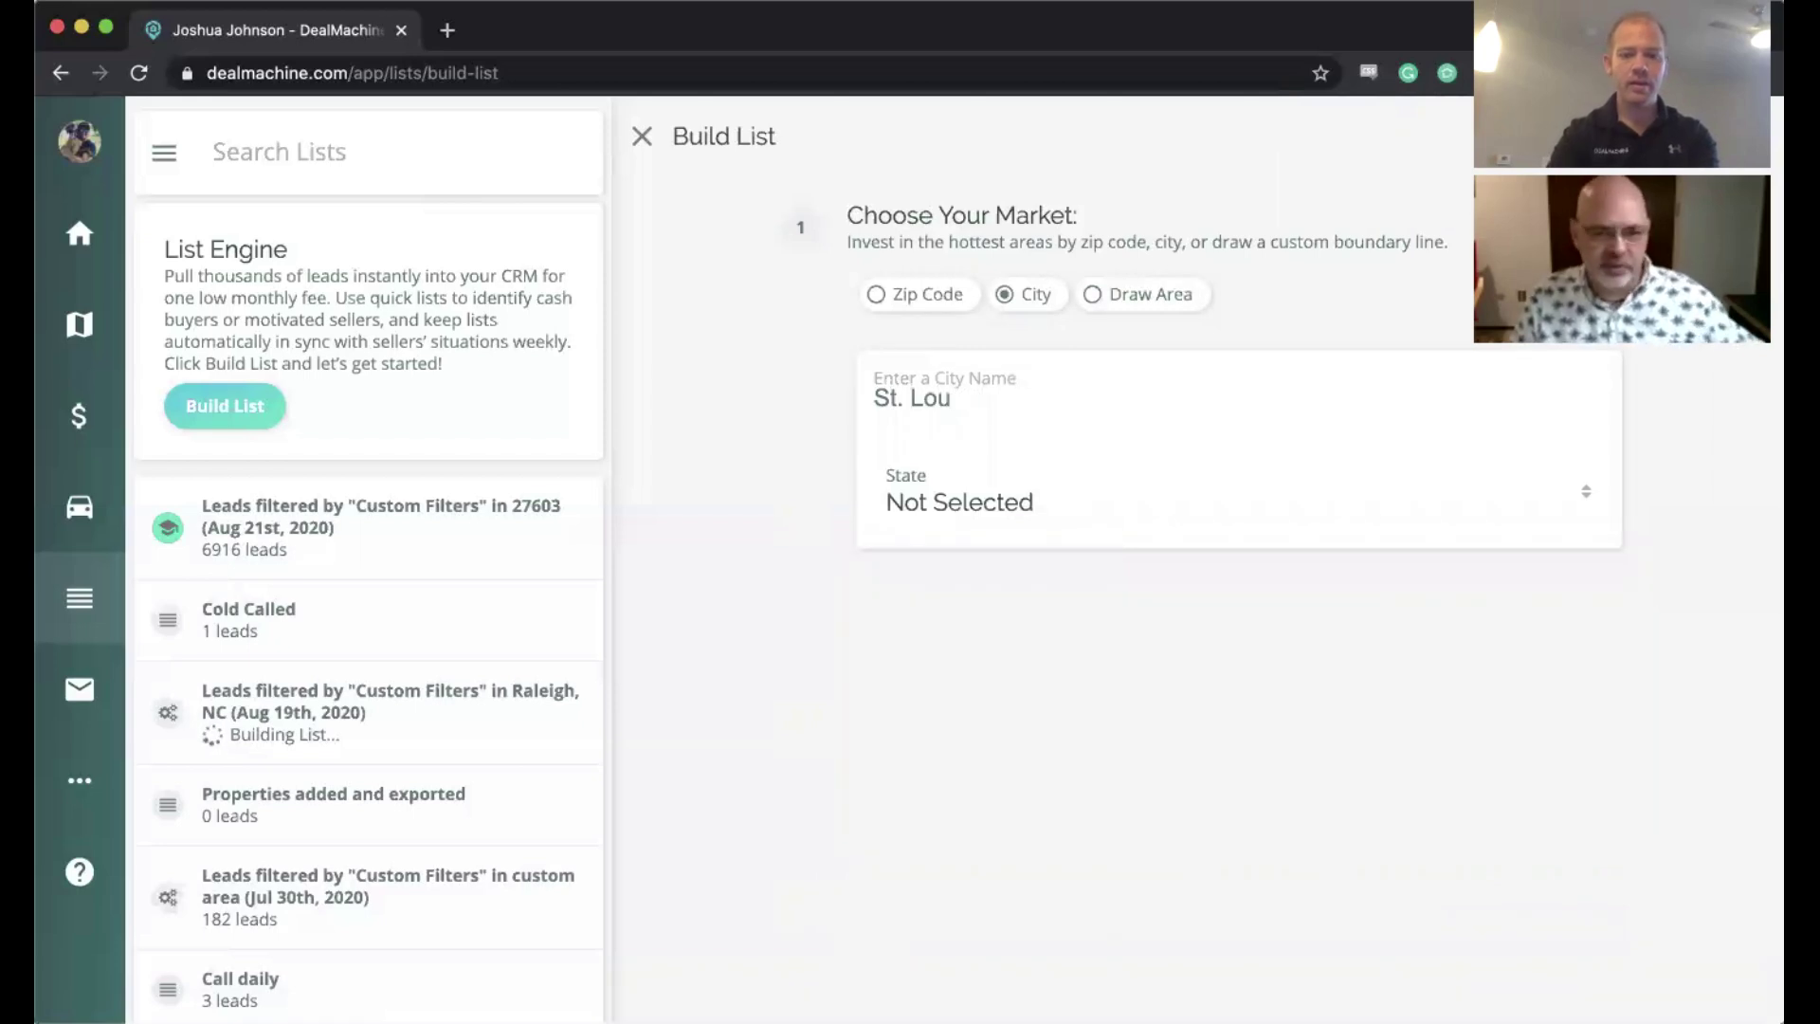
click(1137, 294)
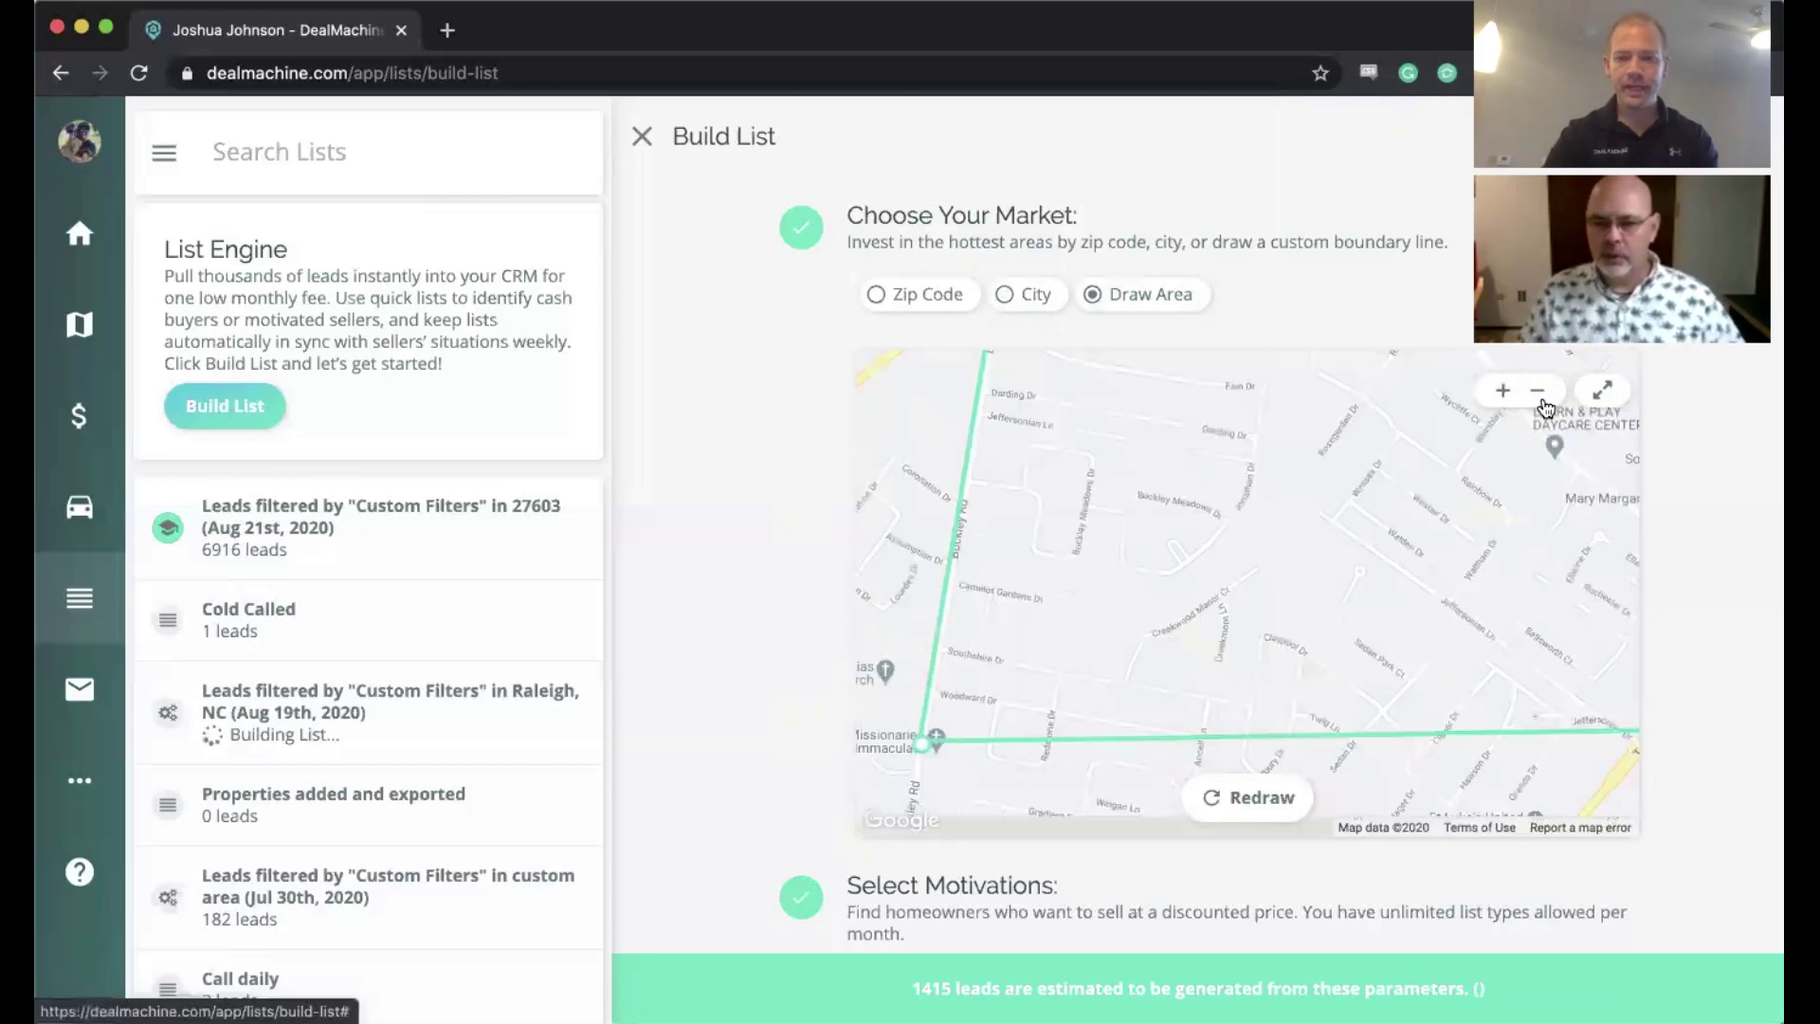
click(1540, 396)
click(1540, 396)
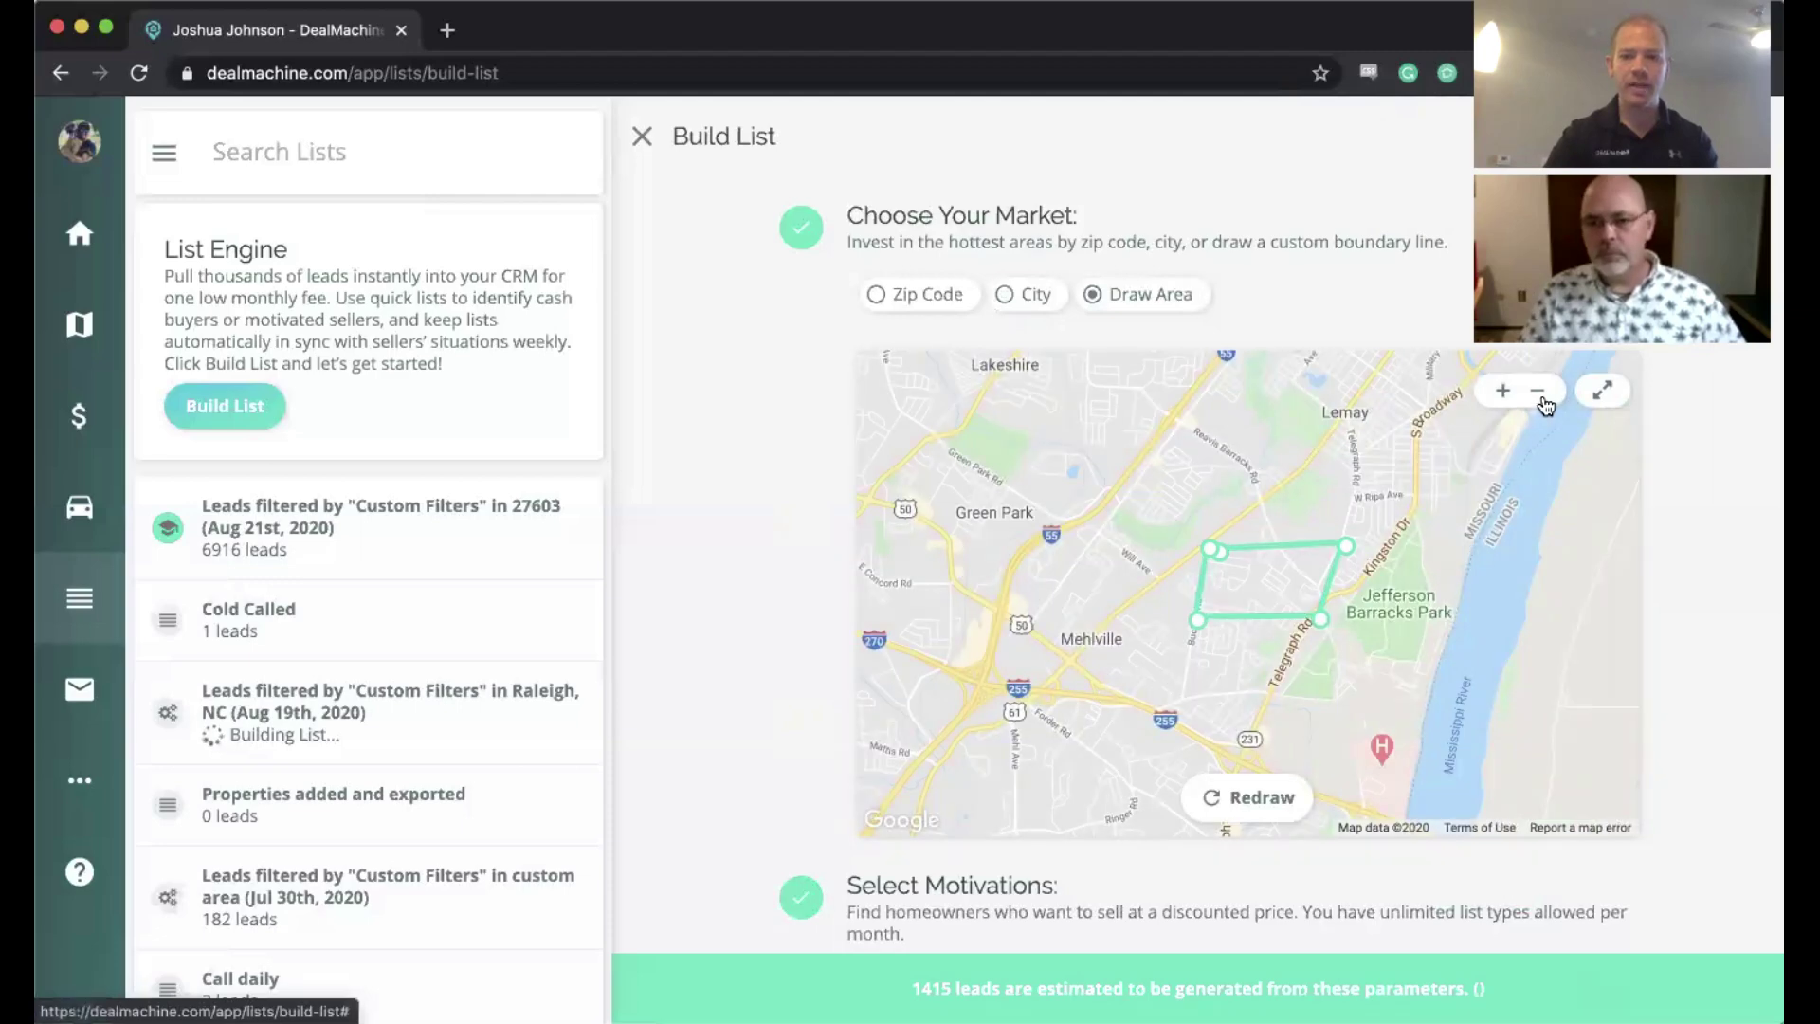
drag(1427, 559, 1286, 552)
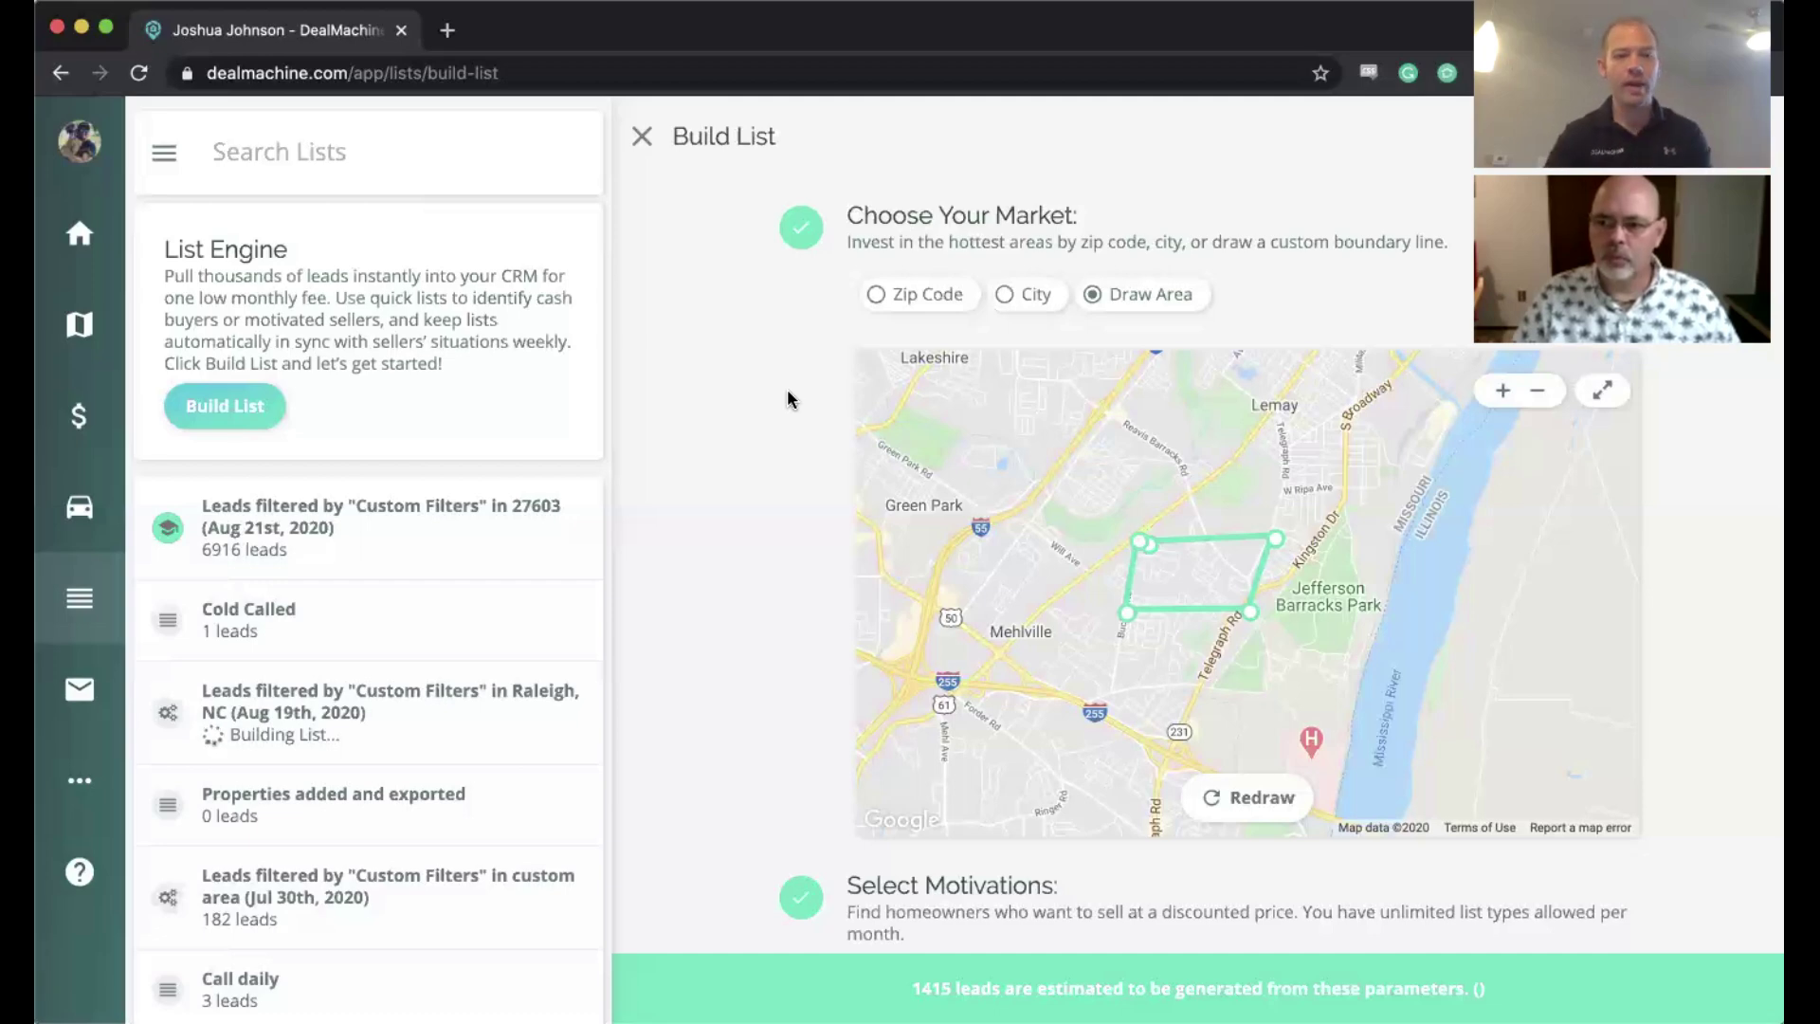
scroll(670, 610, down, 20)
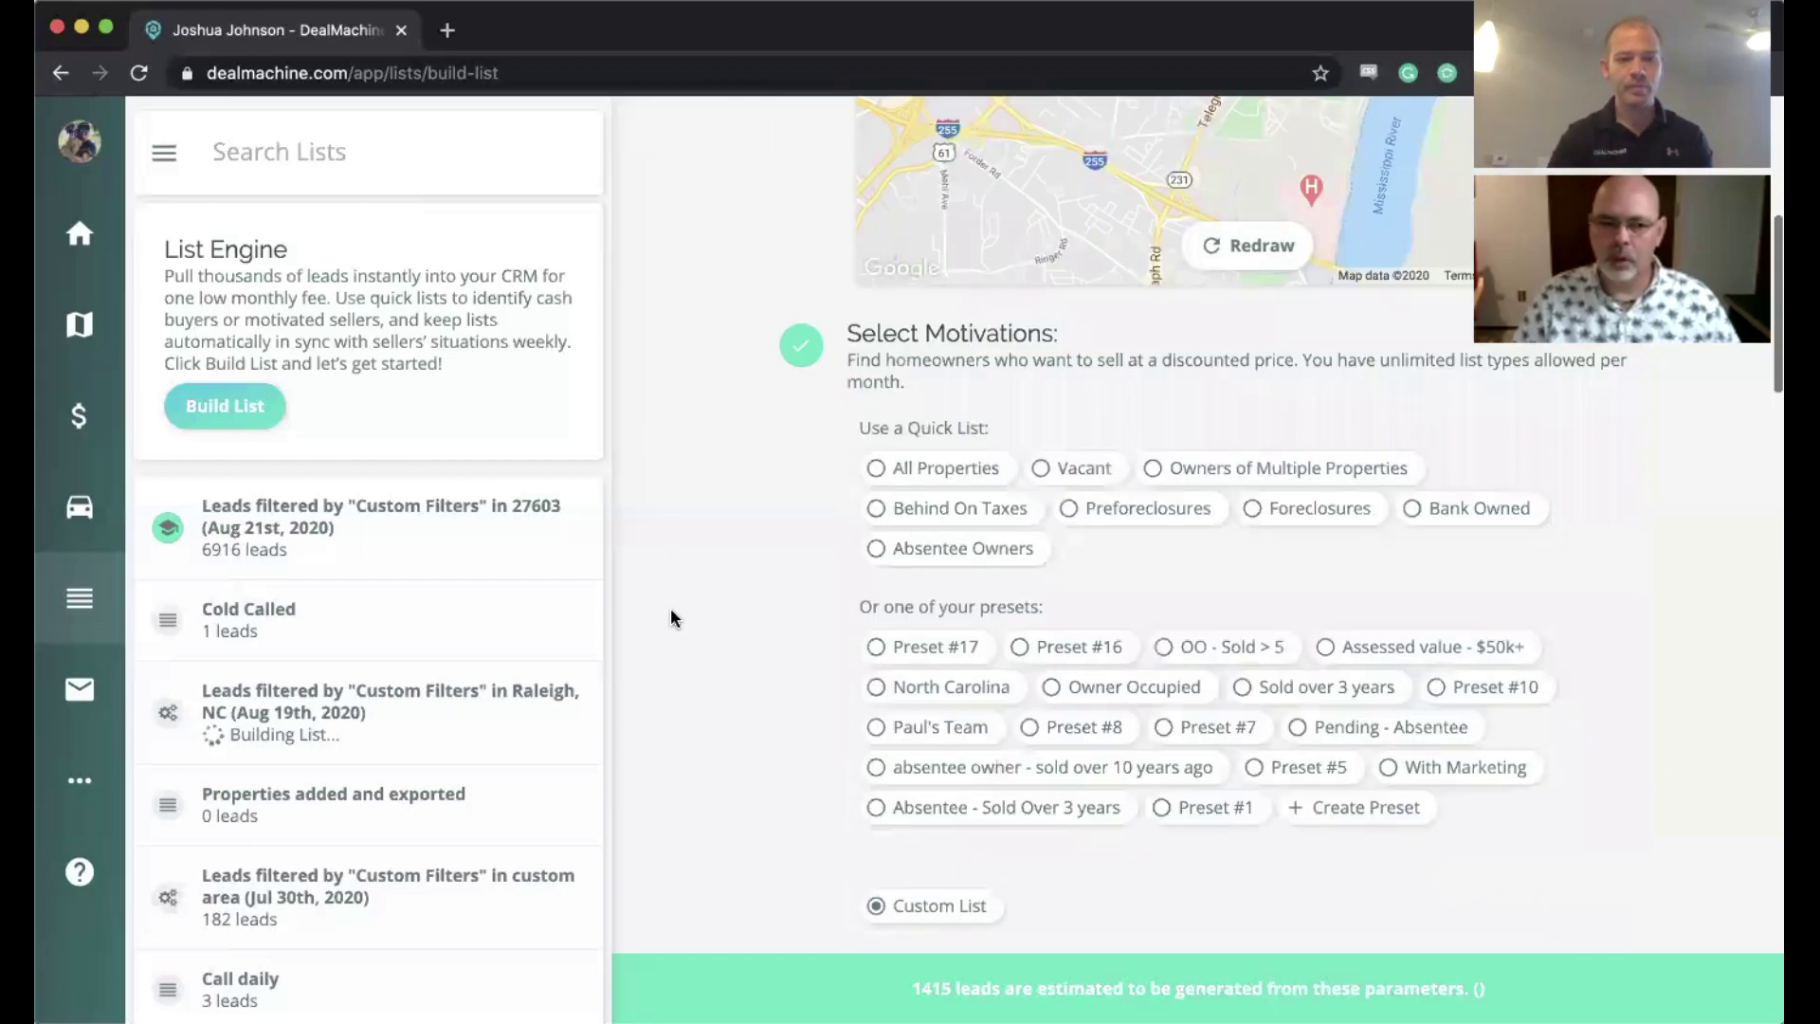
scroll(670, 616, down, 10)
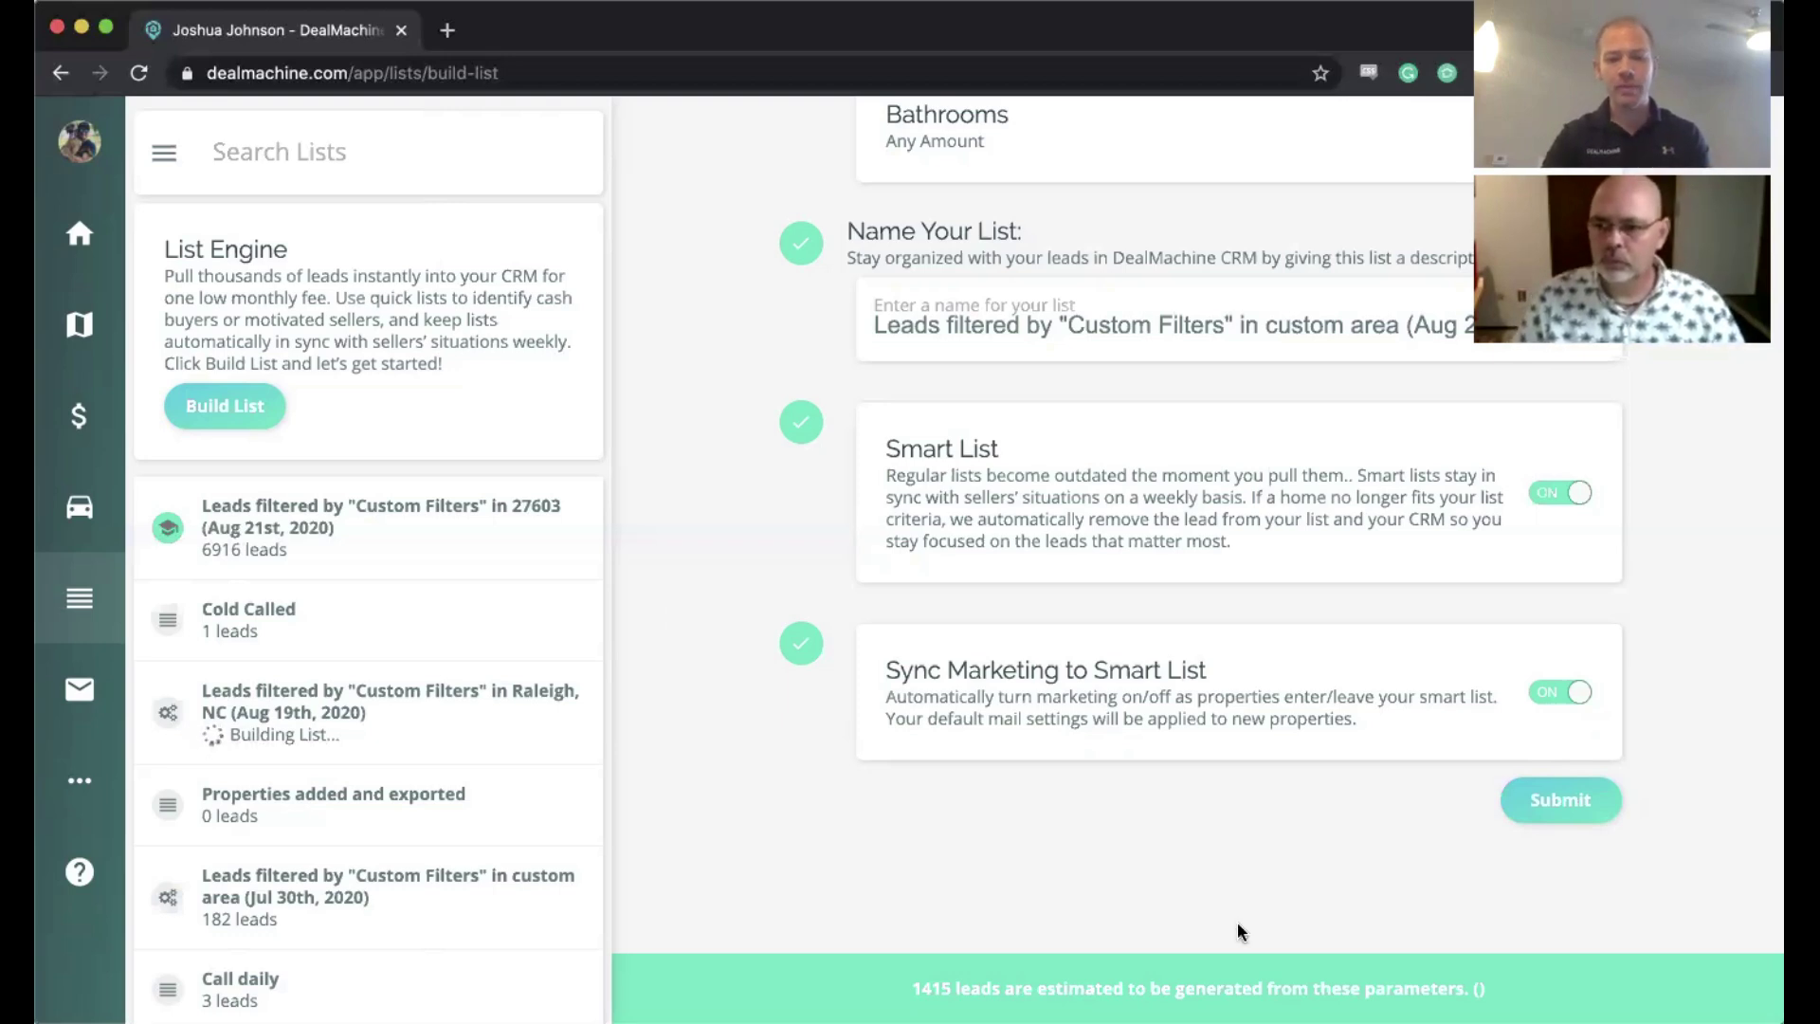
Step: Create the custom-area list, reload, and show its lead-status breakdown
click(1573, 802)
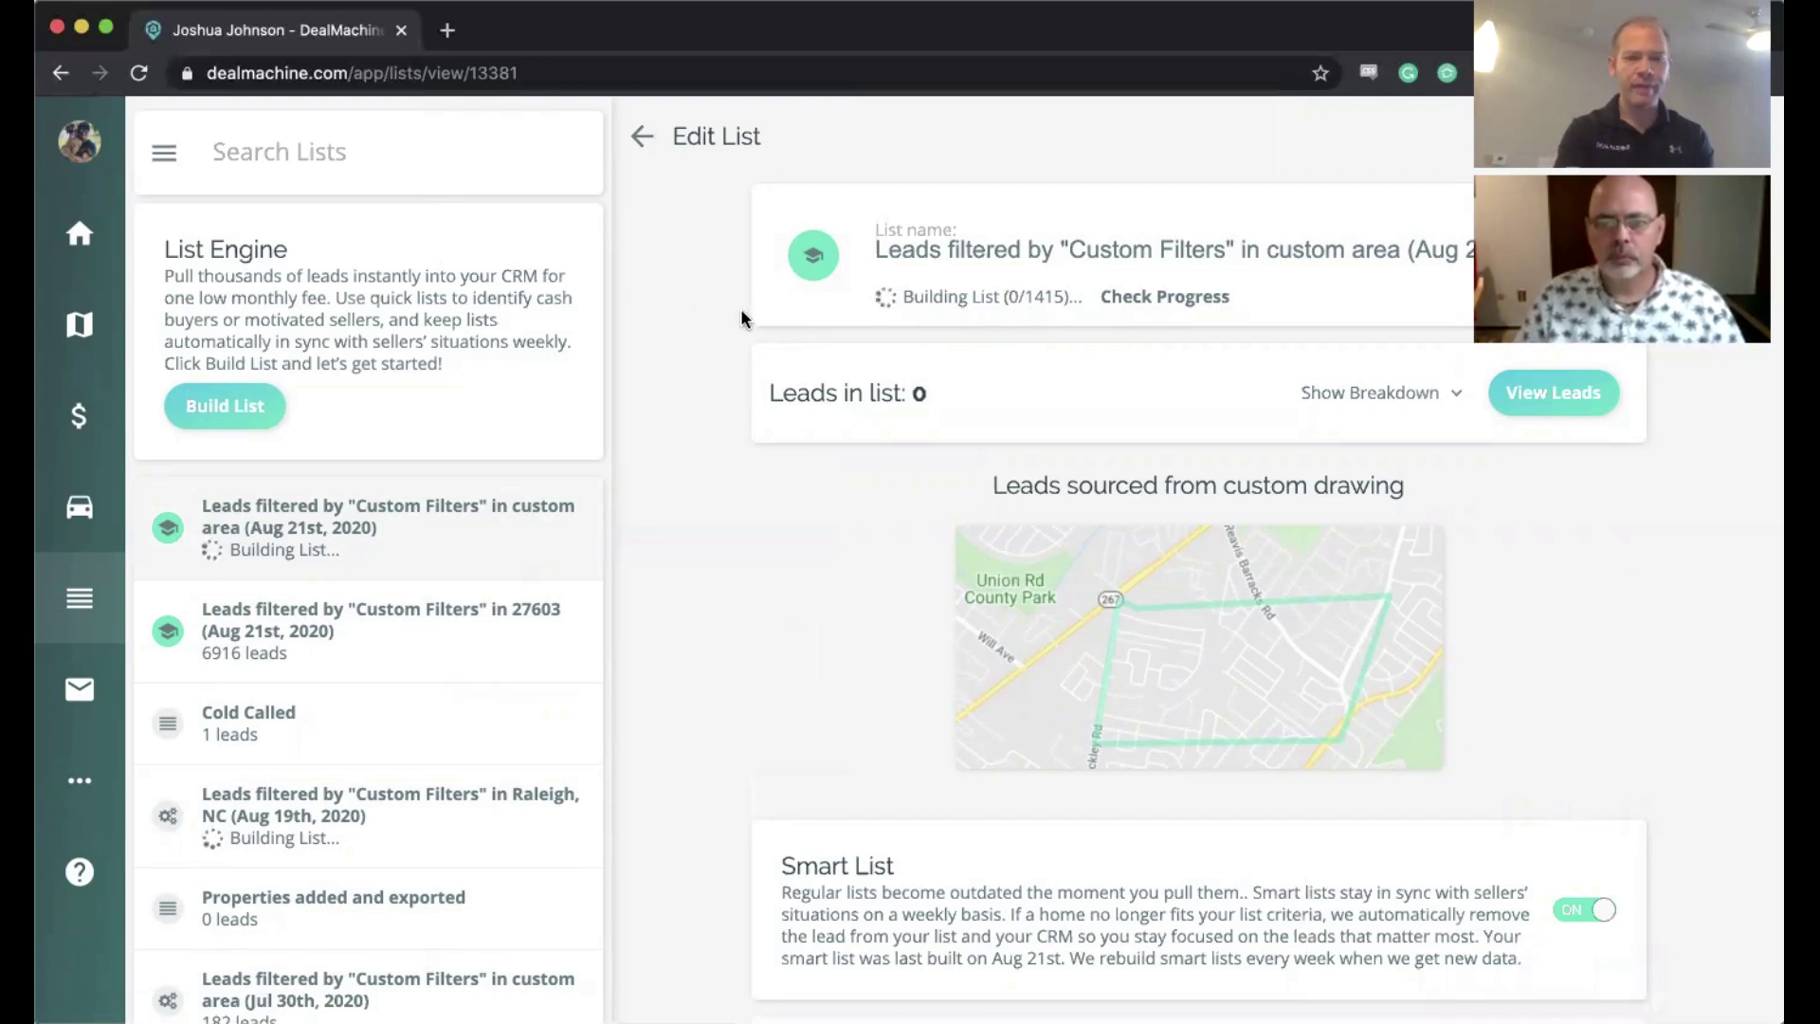
key(super+r)
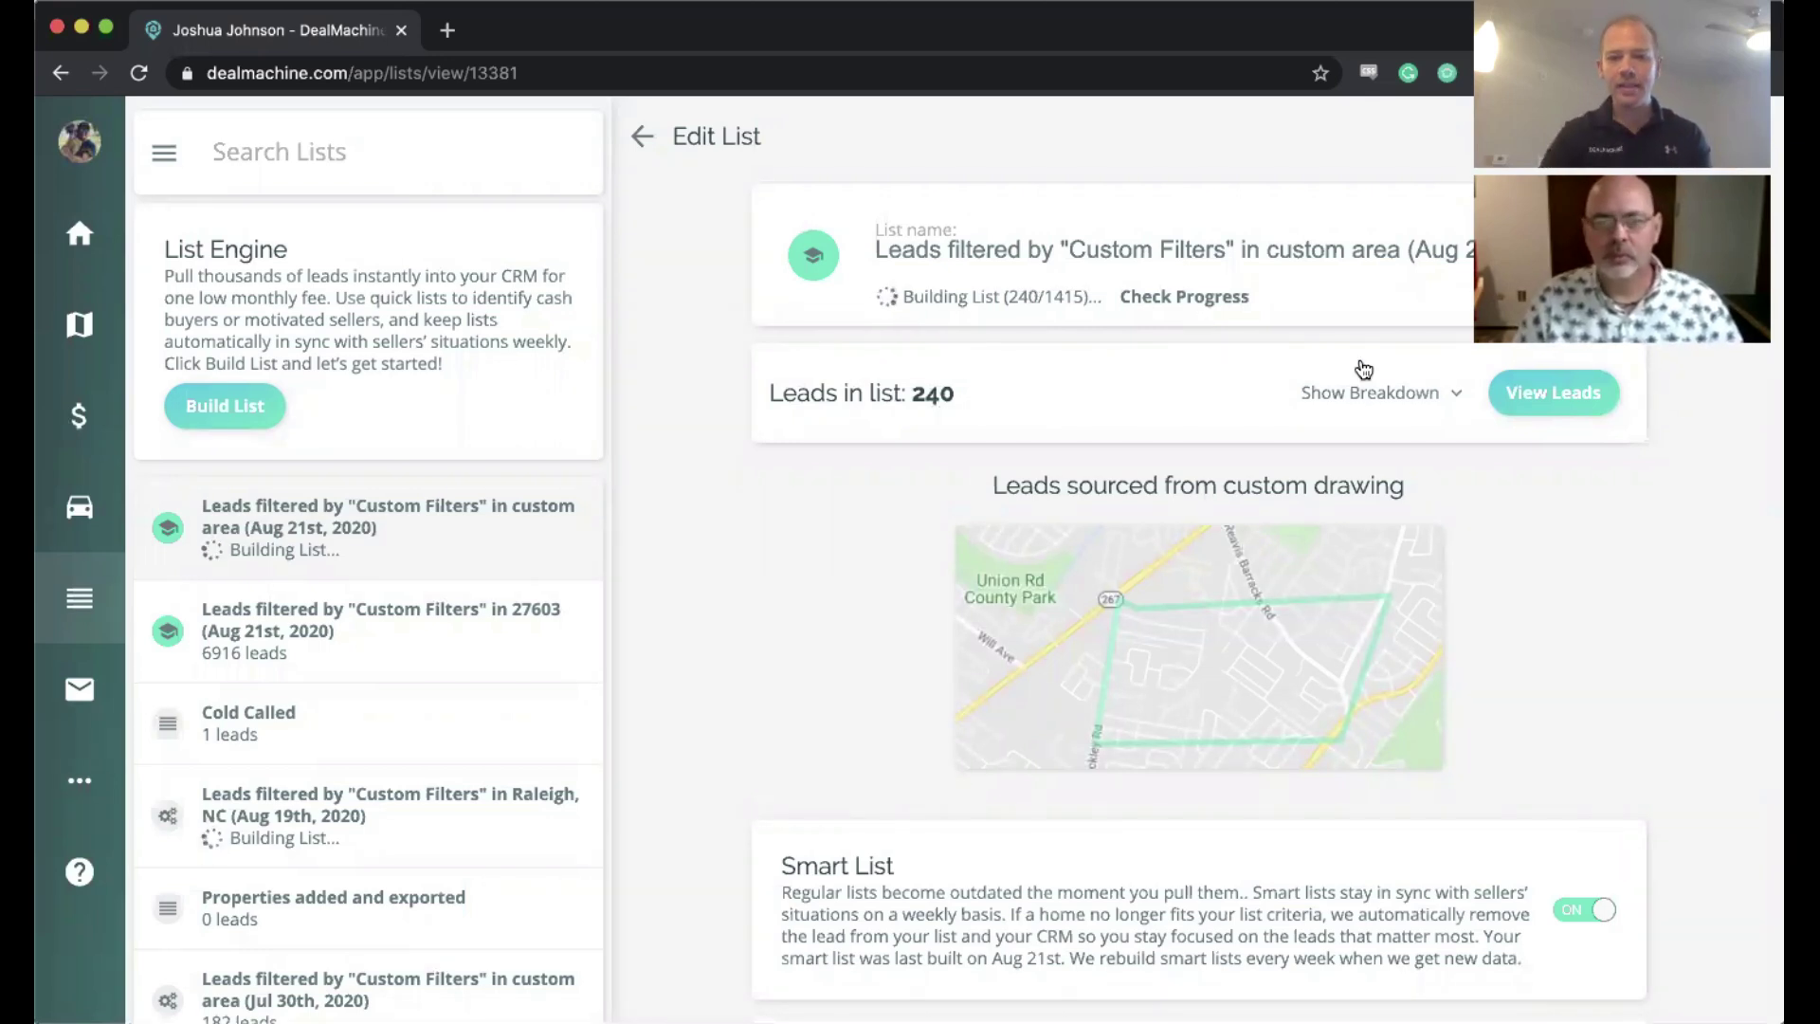
click(1387, 393)
scroll(744, 431, down, 2)
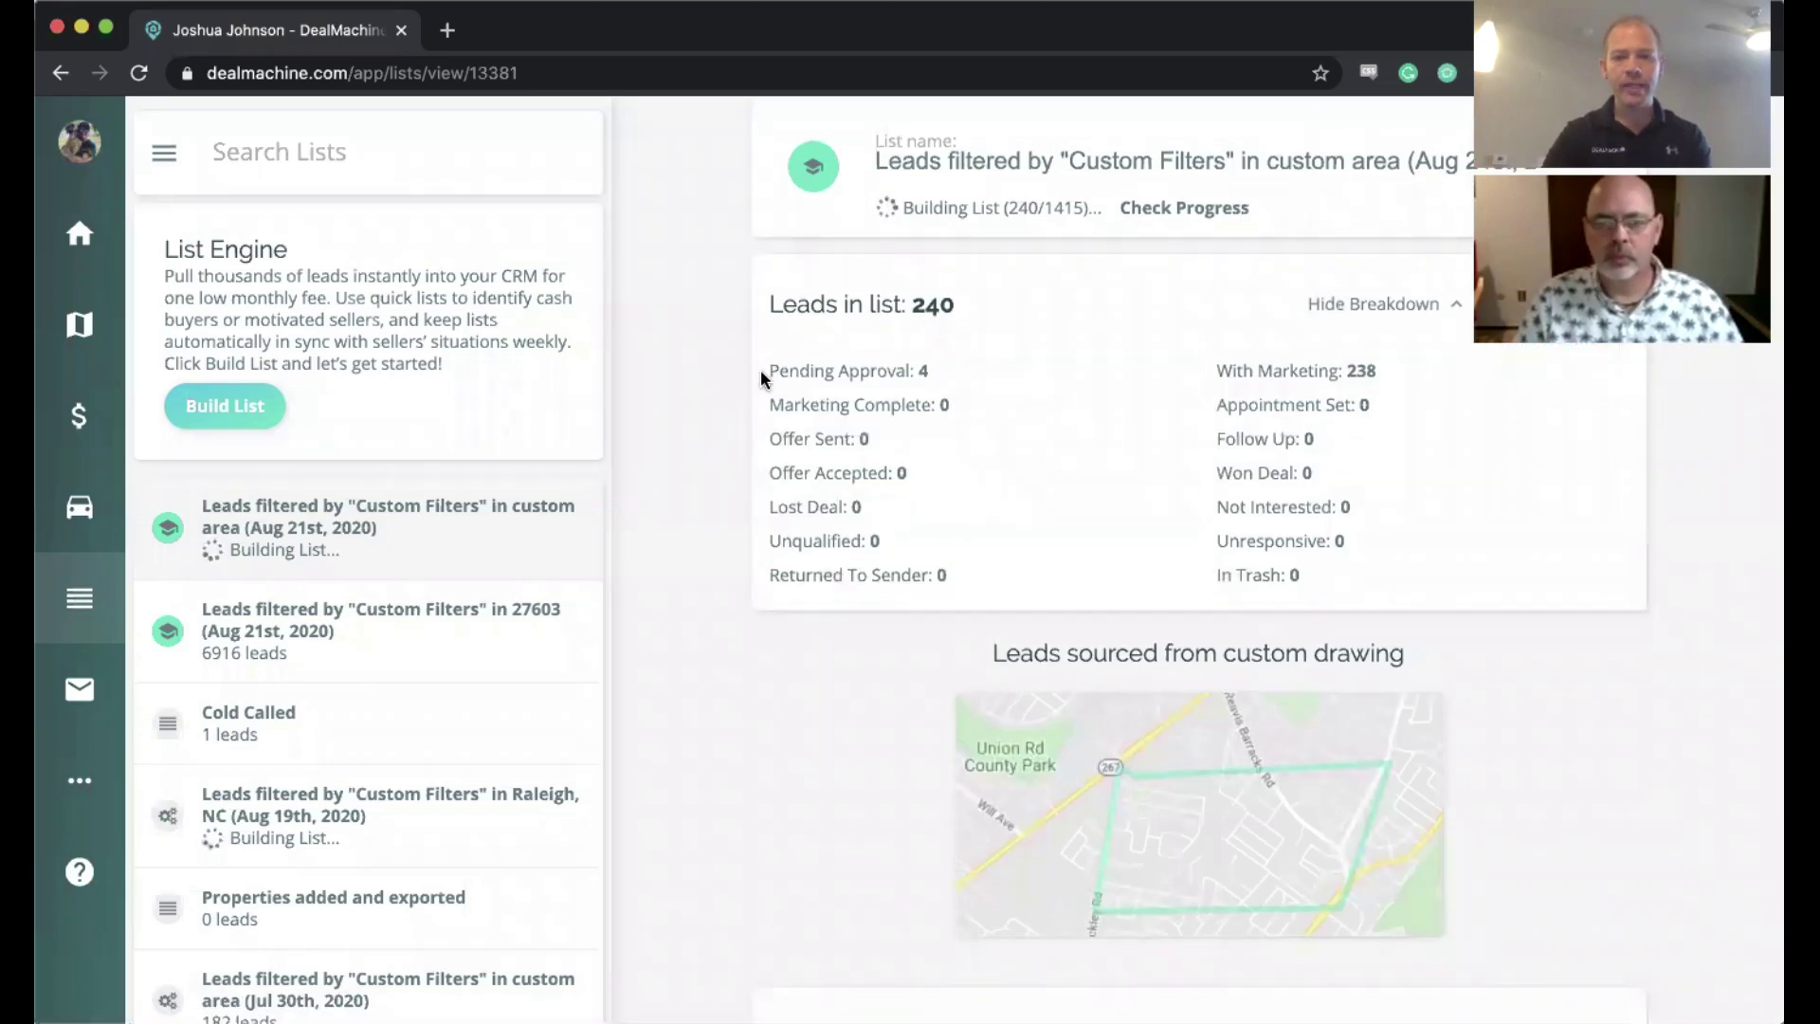
drag(760, 370, 1310, 572)
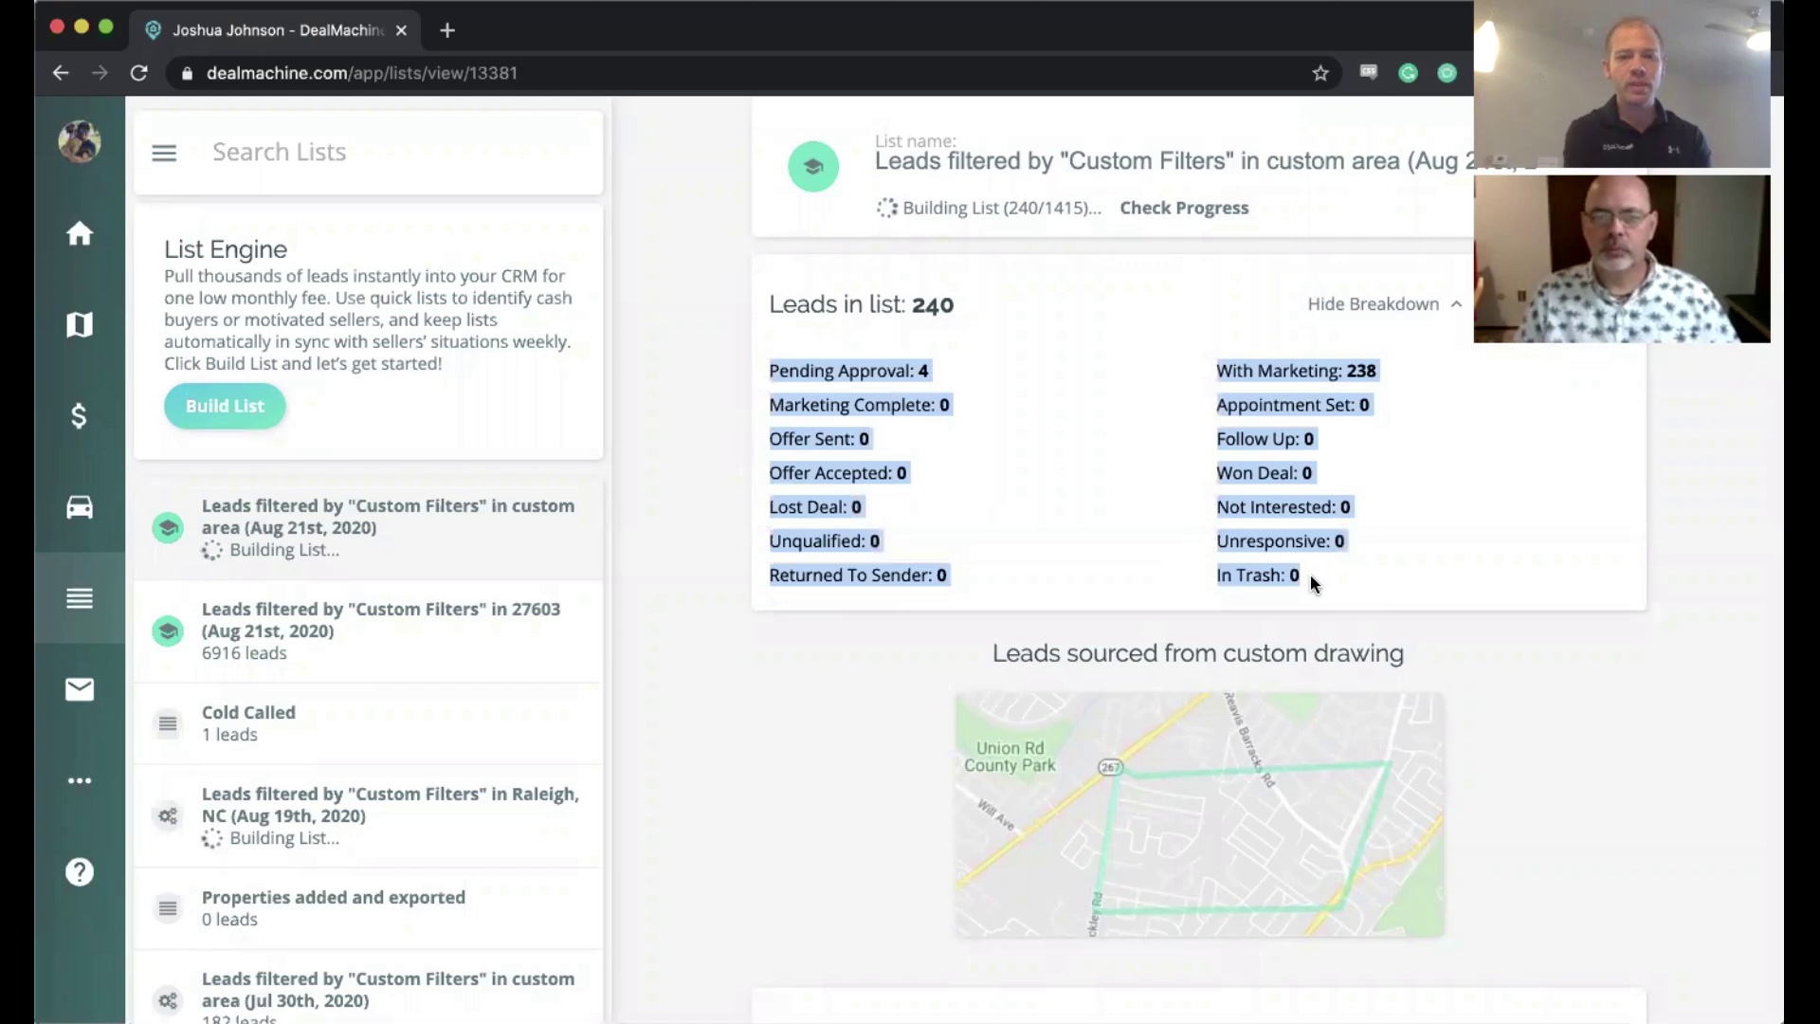
click(742, 449)
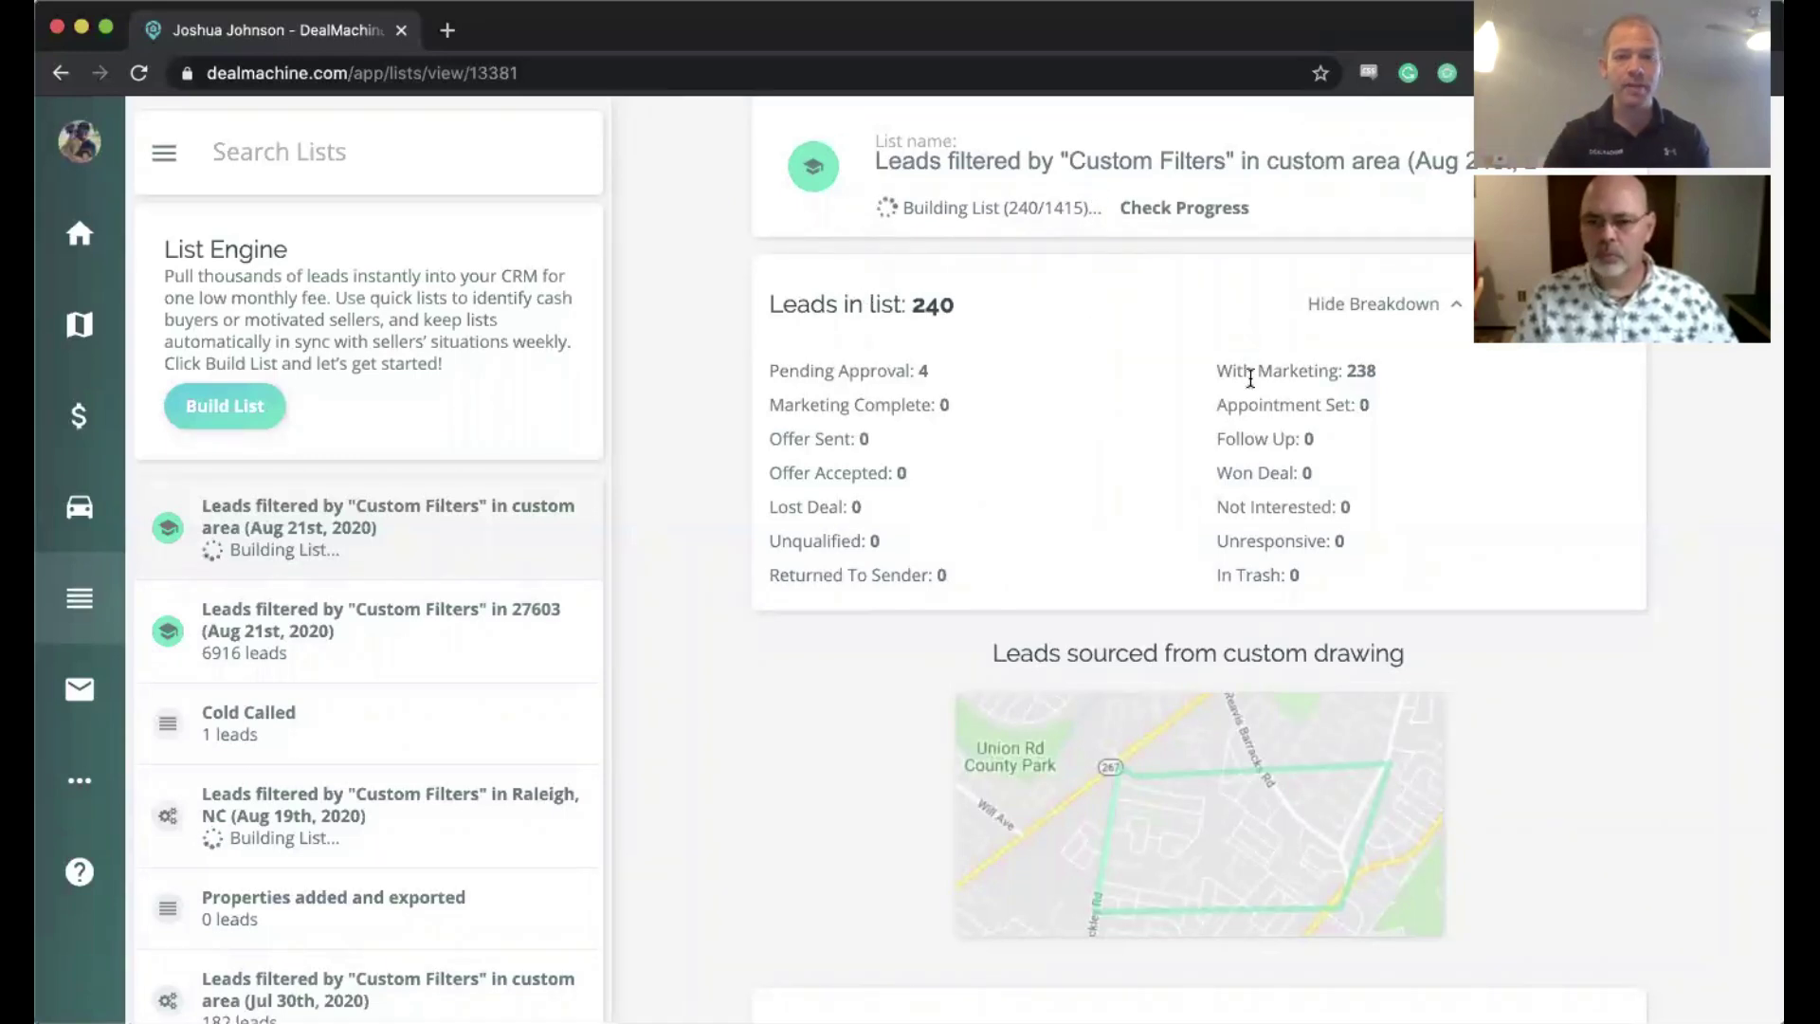
Step: Point out Pending Approval: 4 and With Marketing: 238, then reload to refresh counts
drag(769, 371, 960, 378)
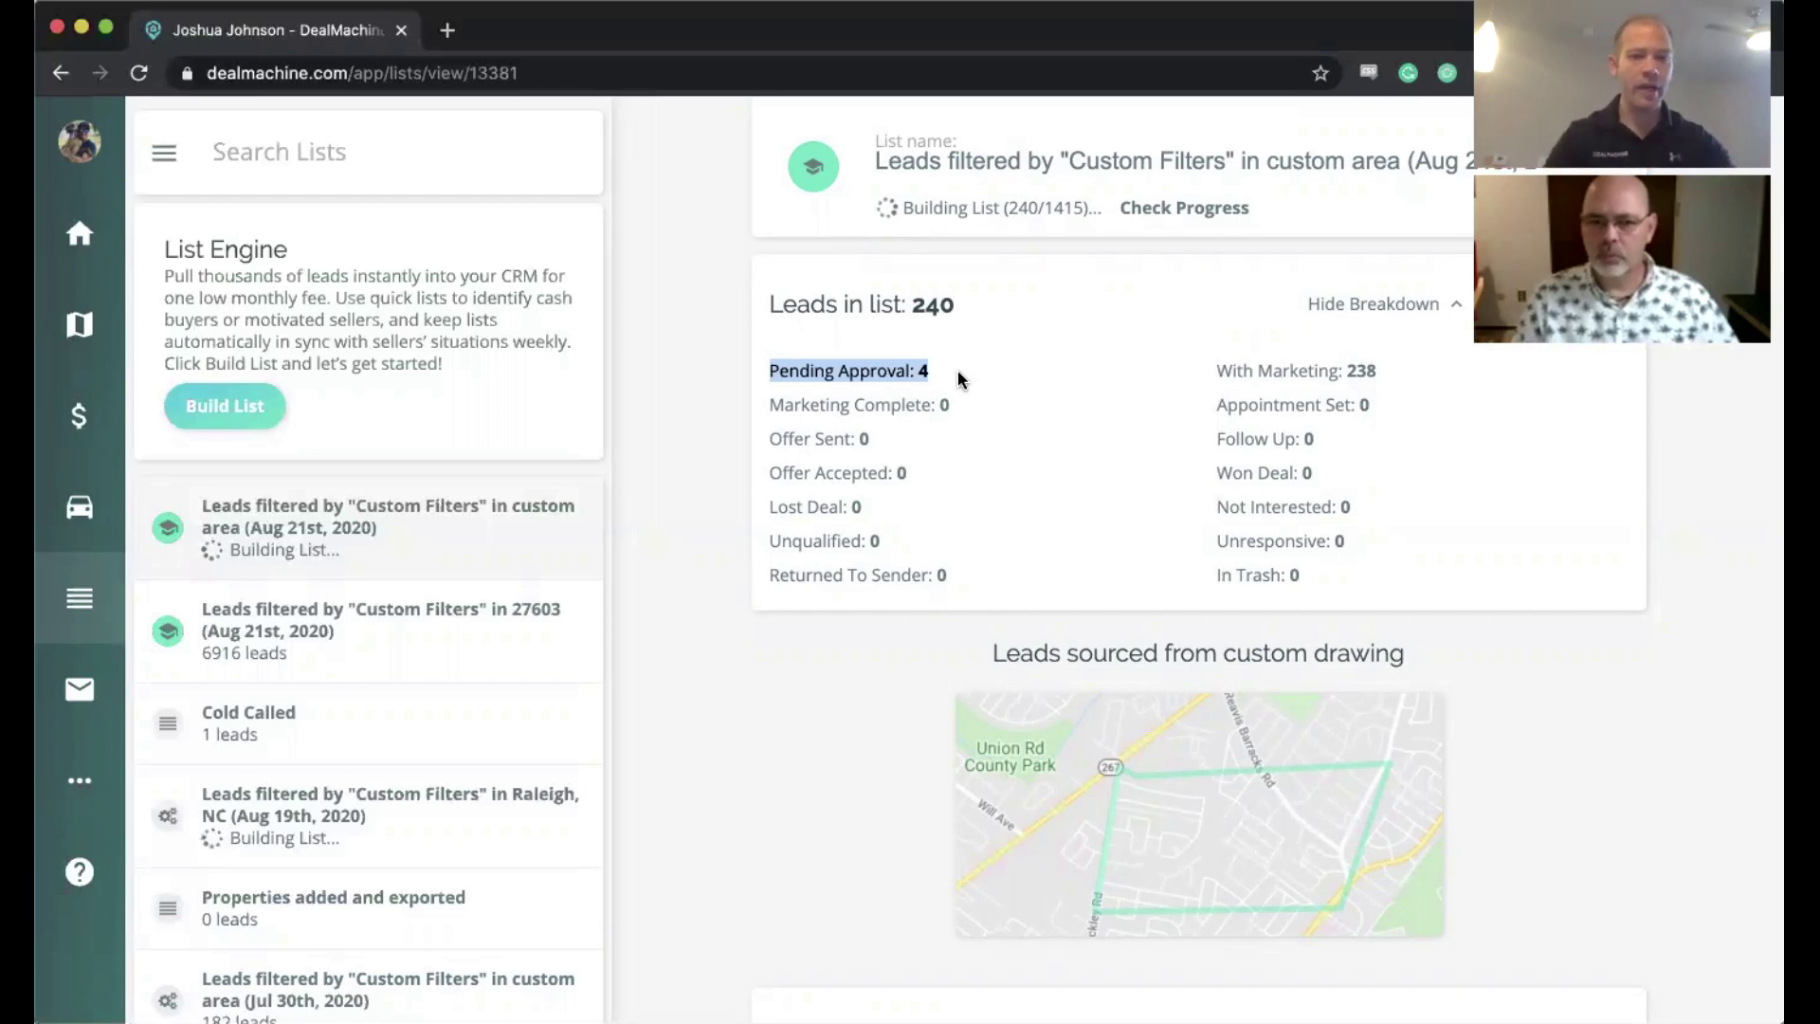
click(1294, 368)
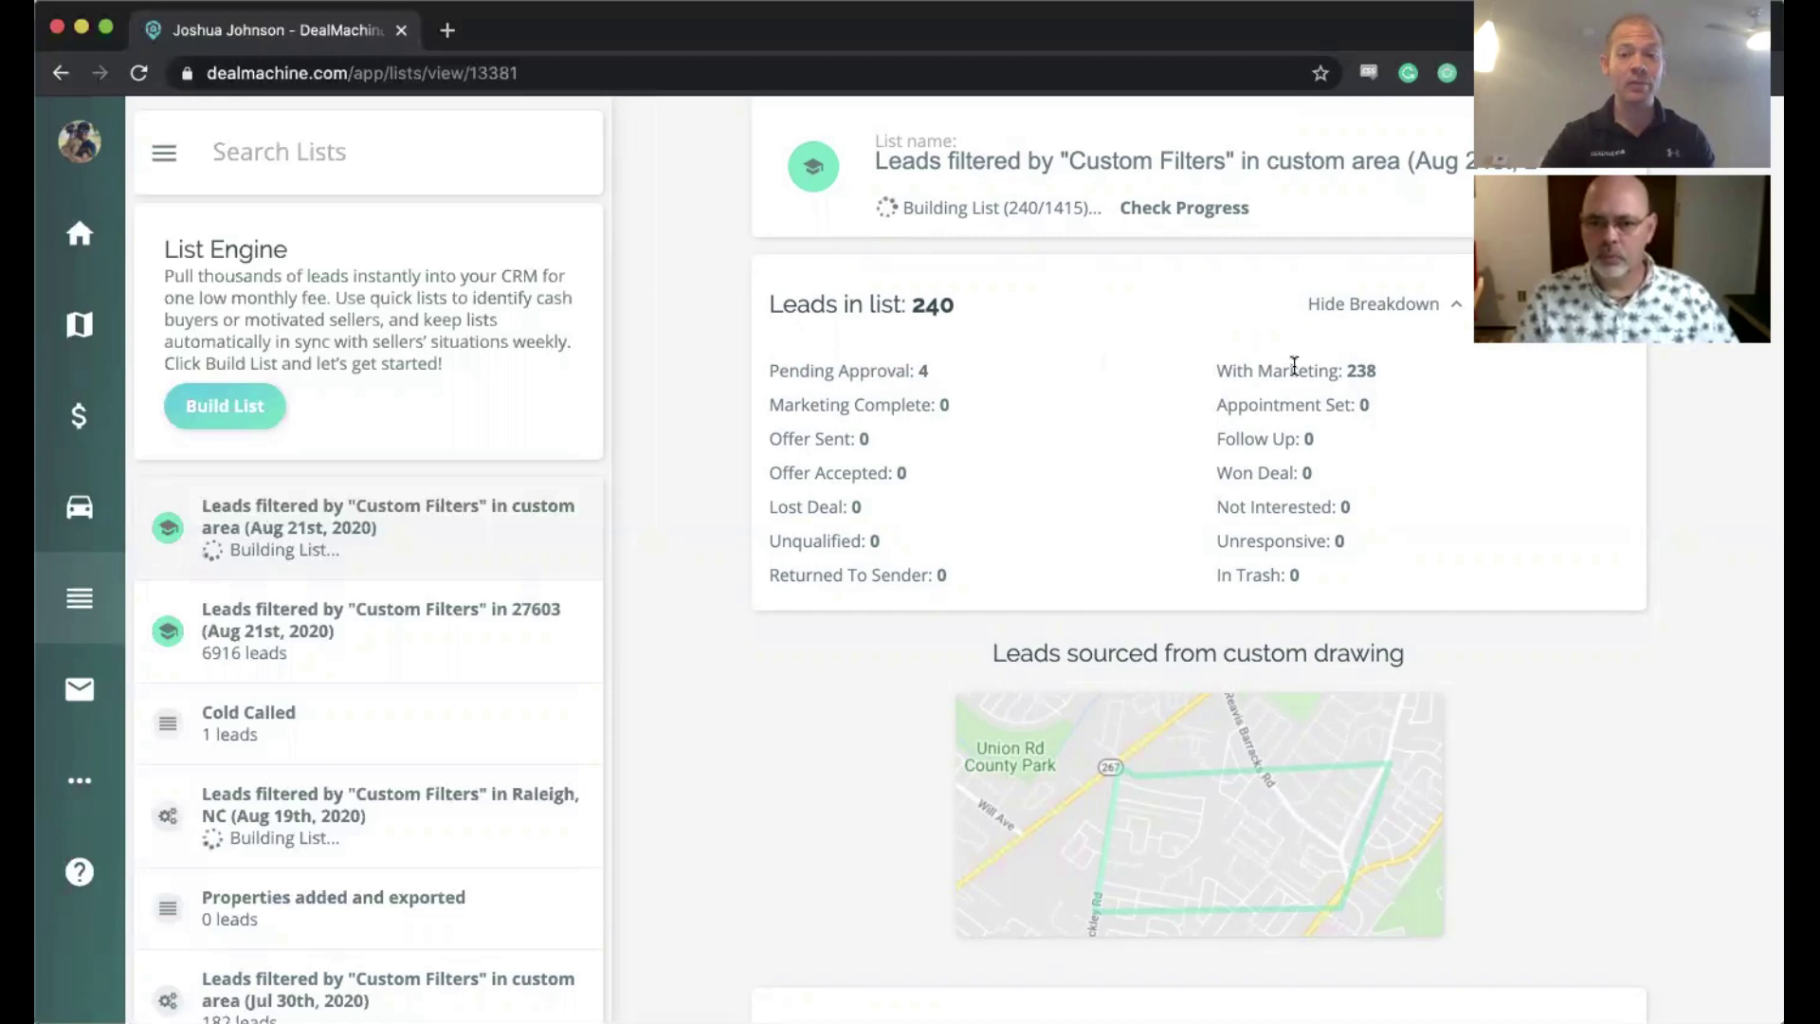
drag(1216, 370, 1394, 372)
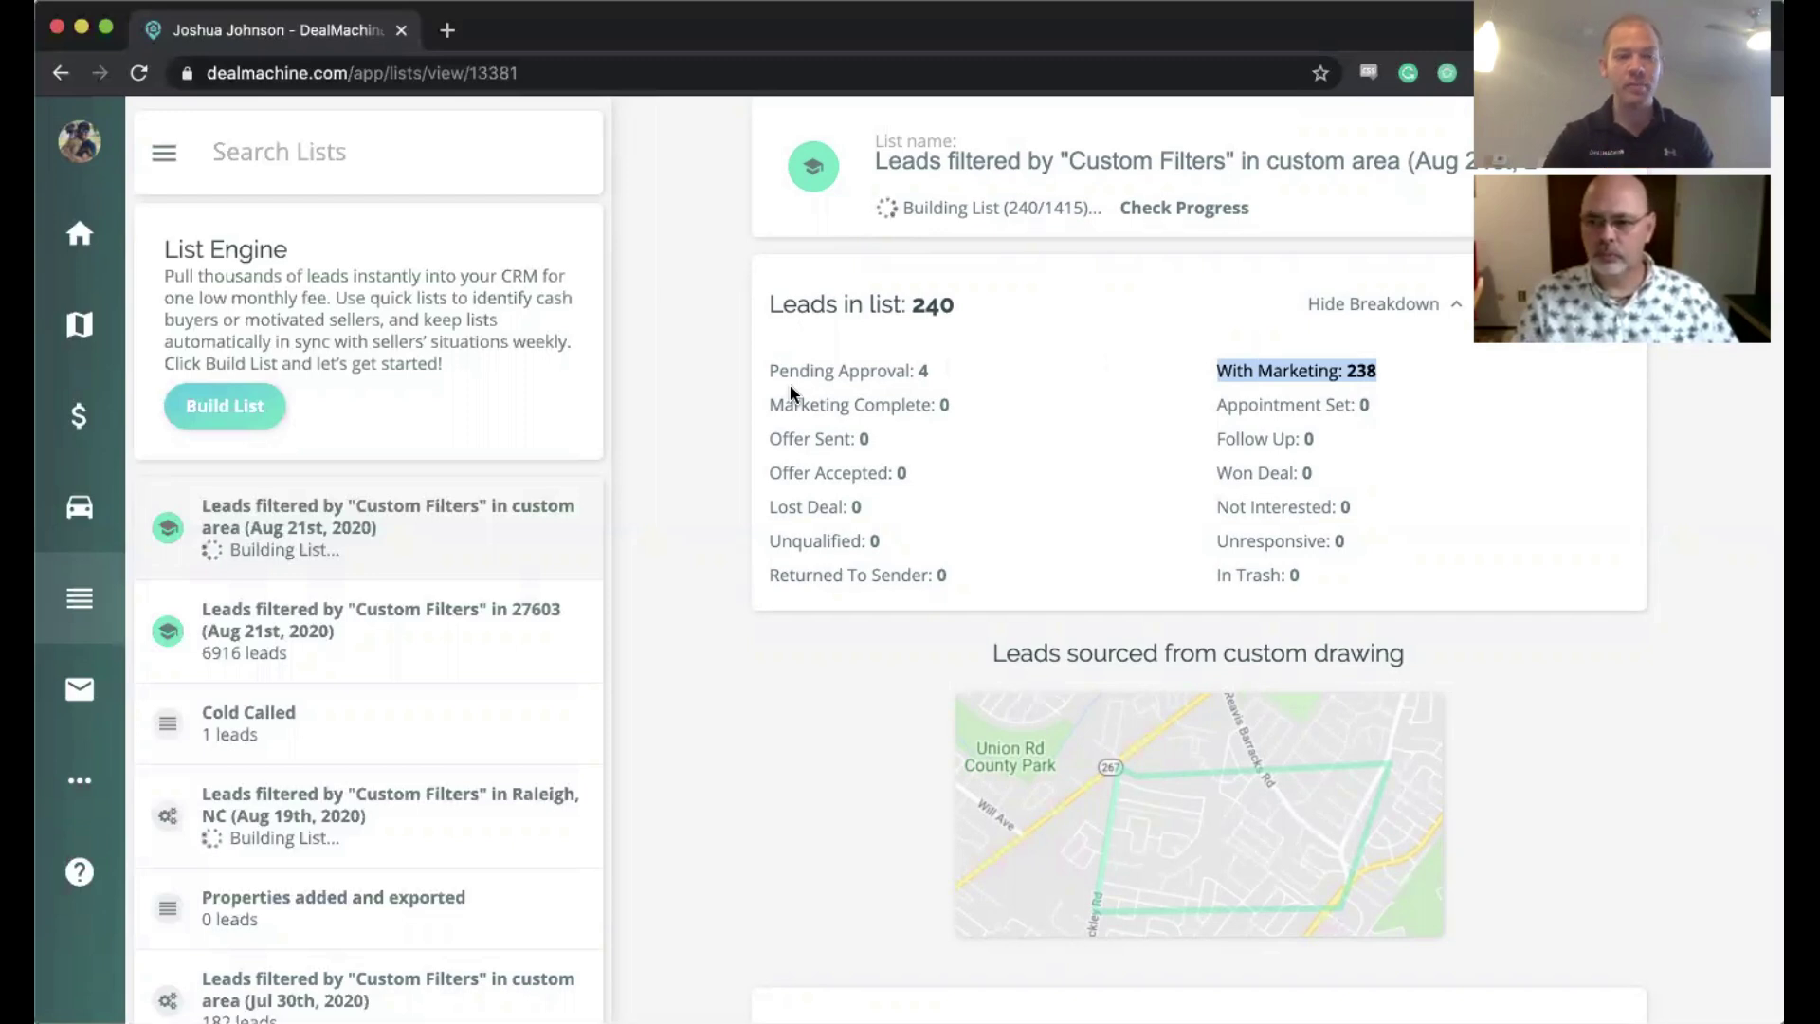
click(736, 399)
key(super+r)
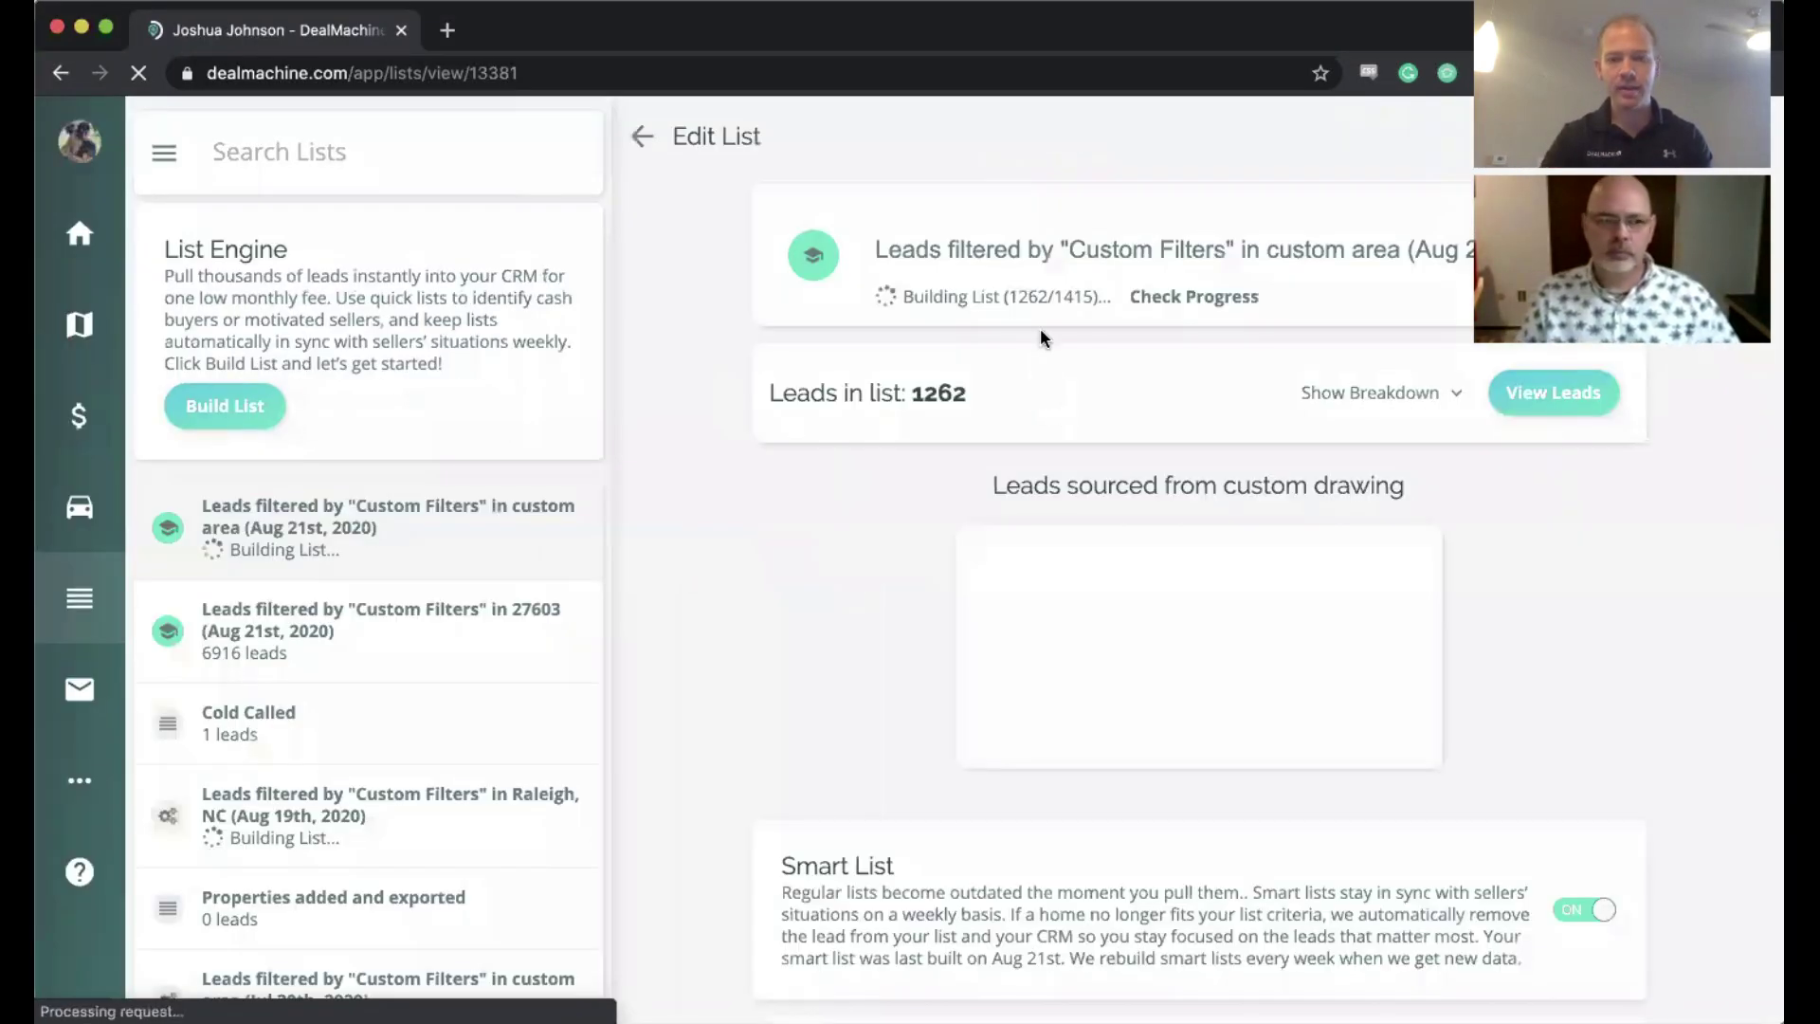
Step: Expand the breakdown to confirm all 1262 leads are With Marketing, with both toggles on
scroll(875, 613, down, 3)
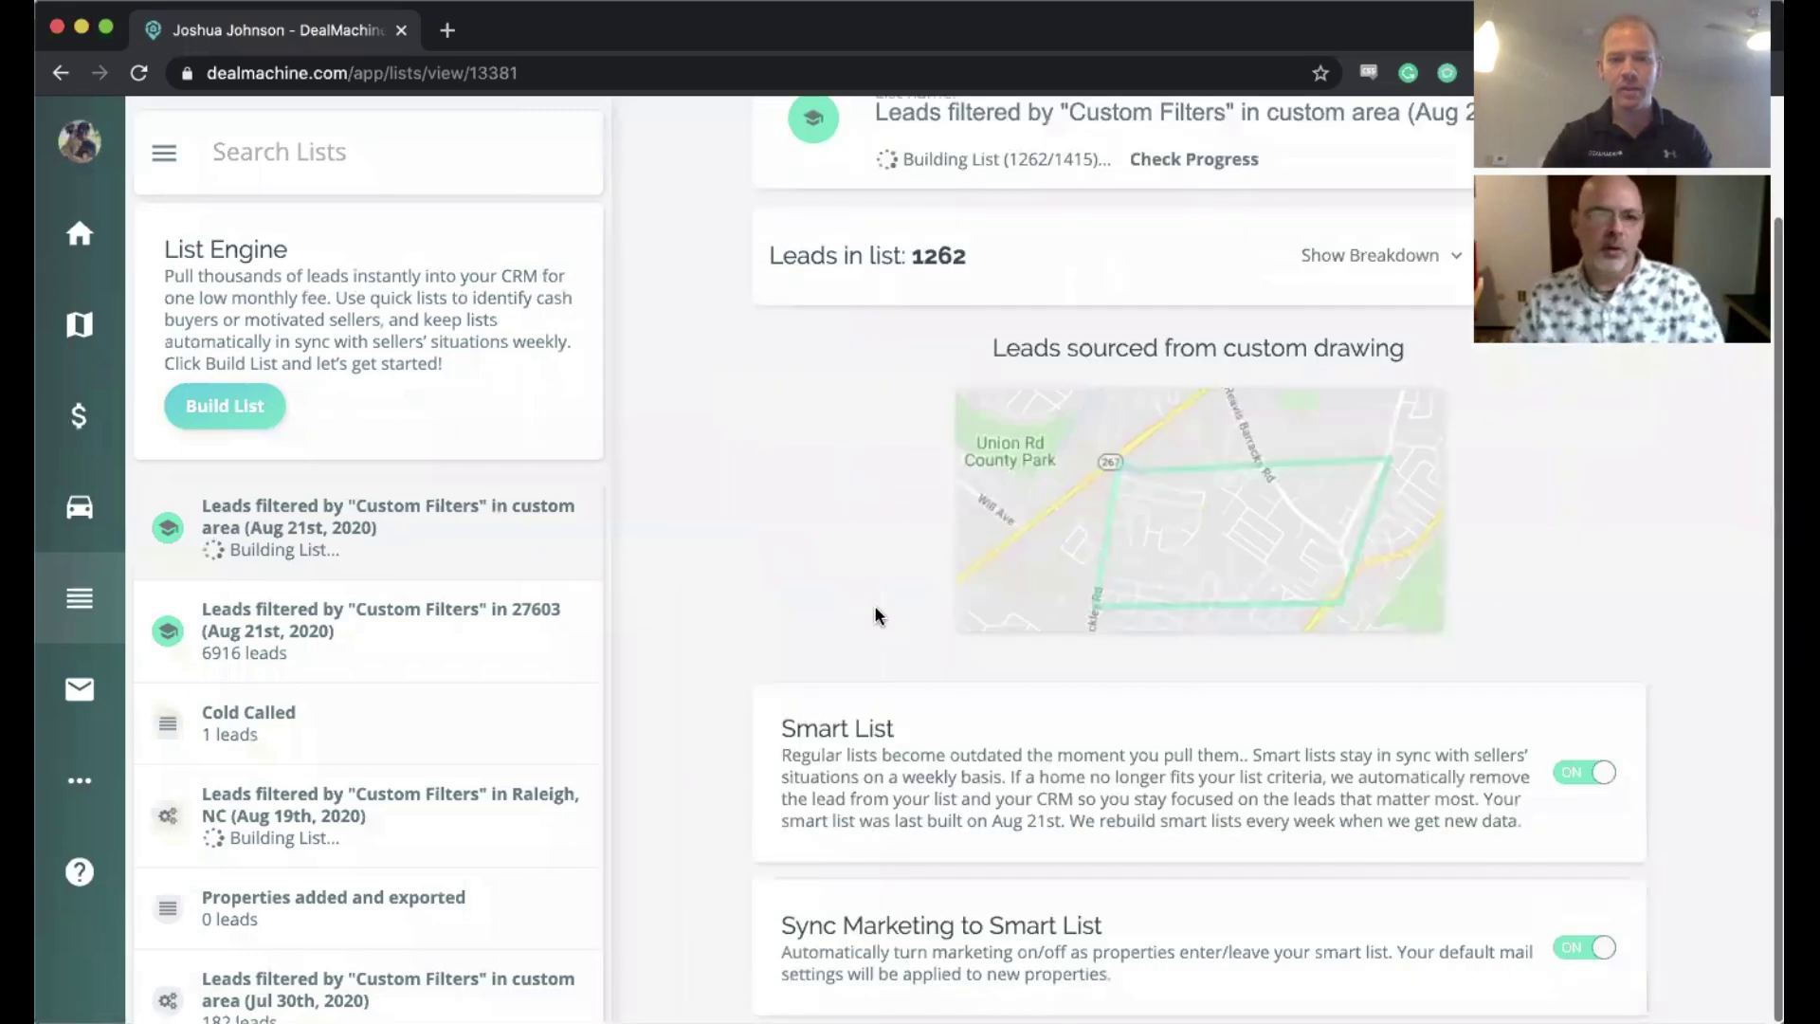
scroll(879, 617, up, 2)
click(1375, 344)
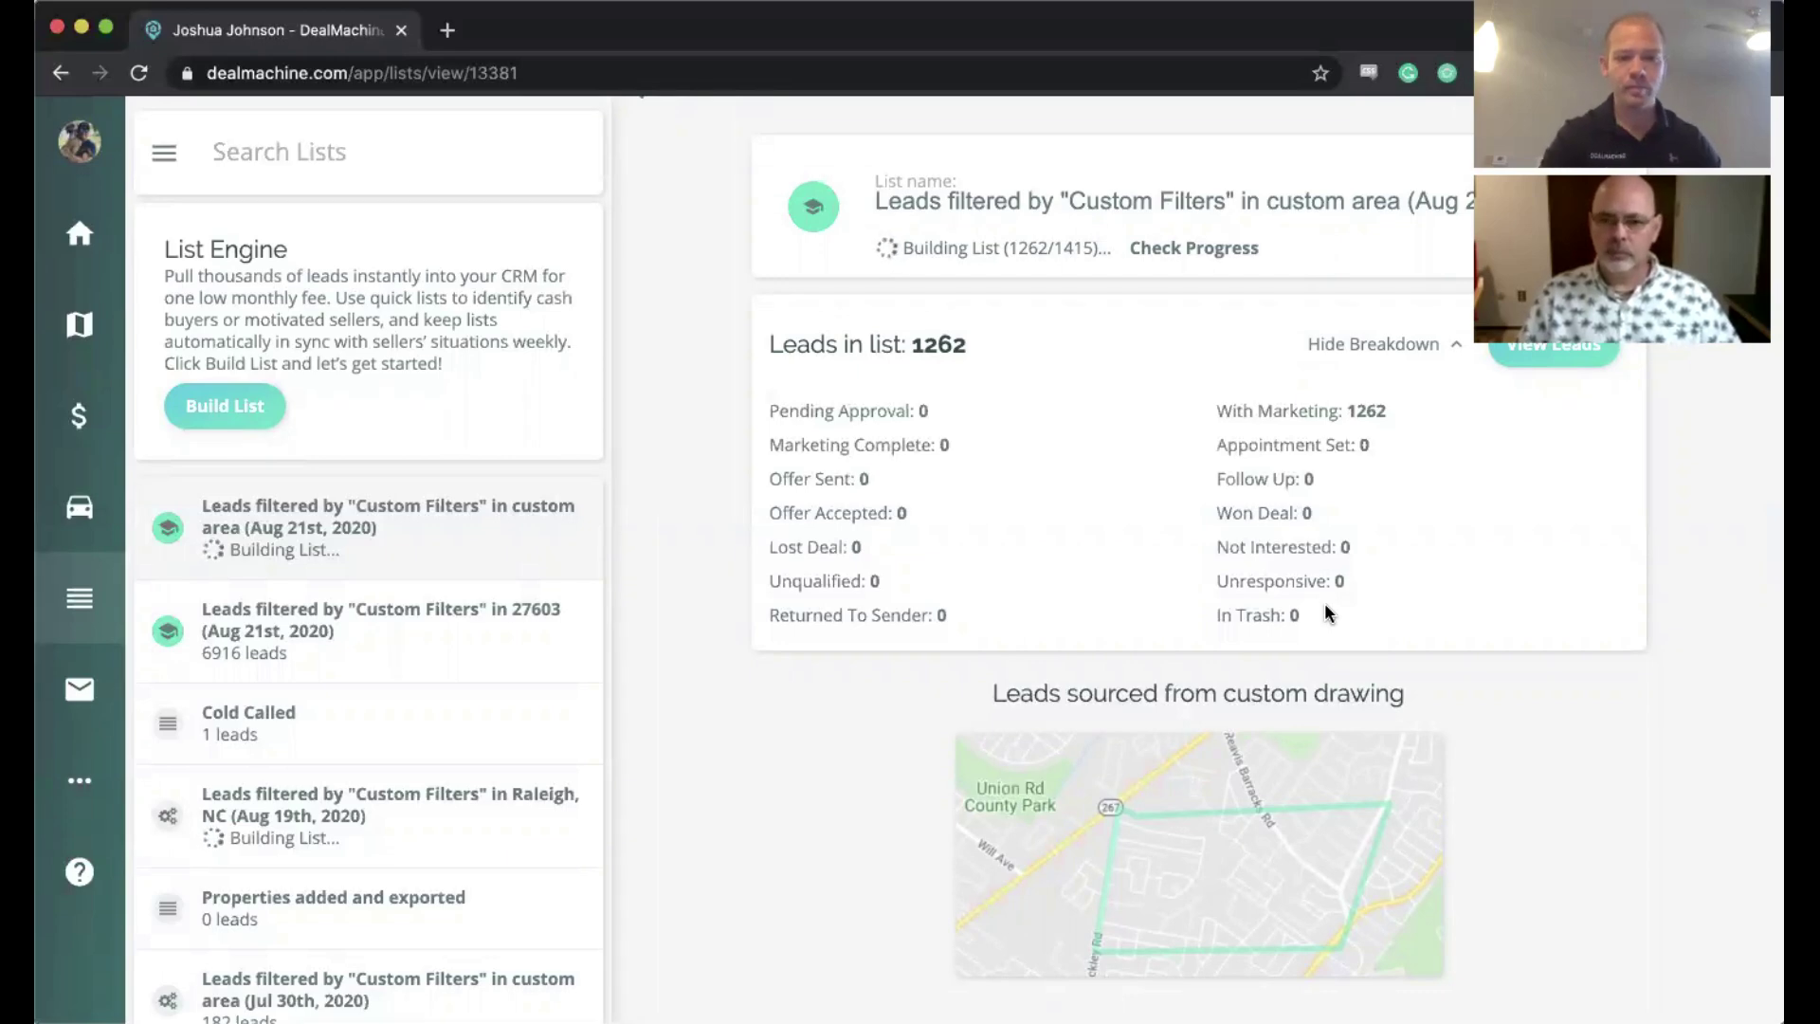
scroll(1324, 601, down, 4)
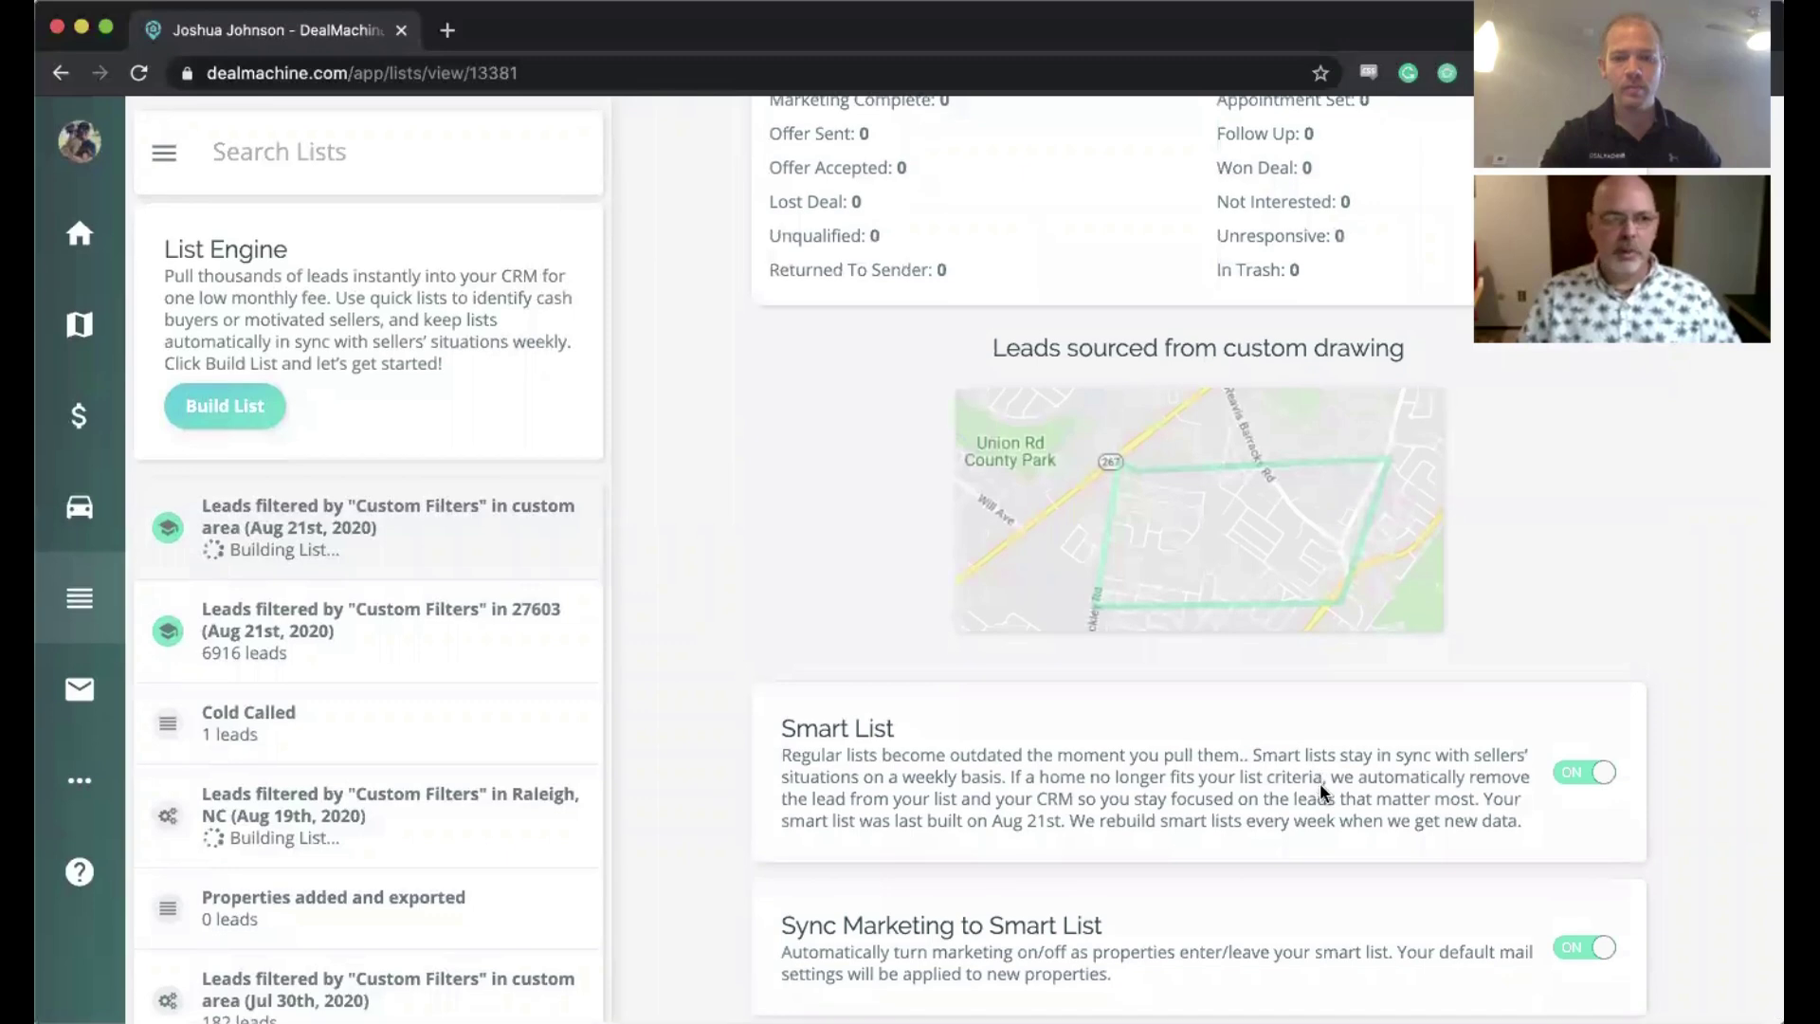
scroll(1322, 789, up, 5)
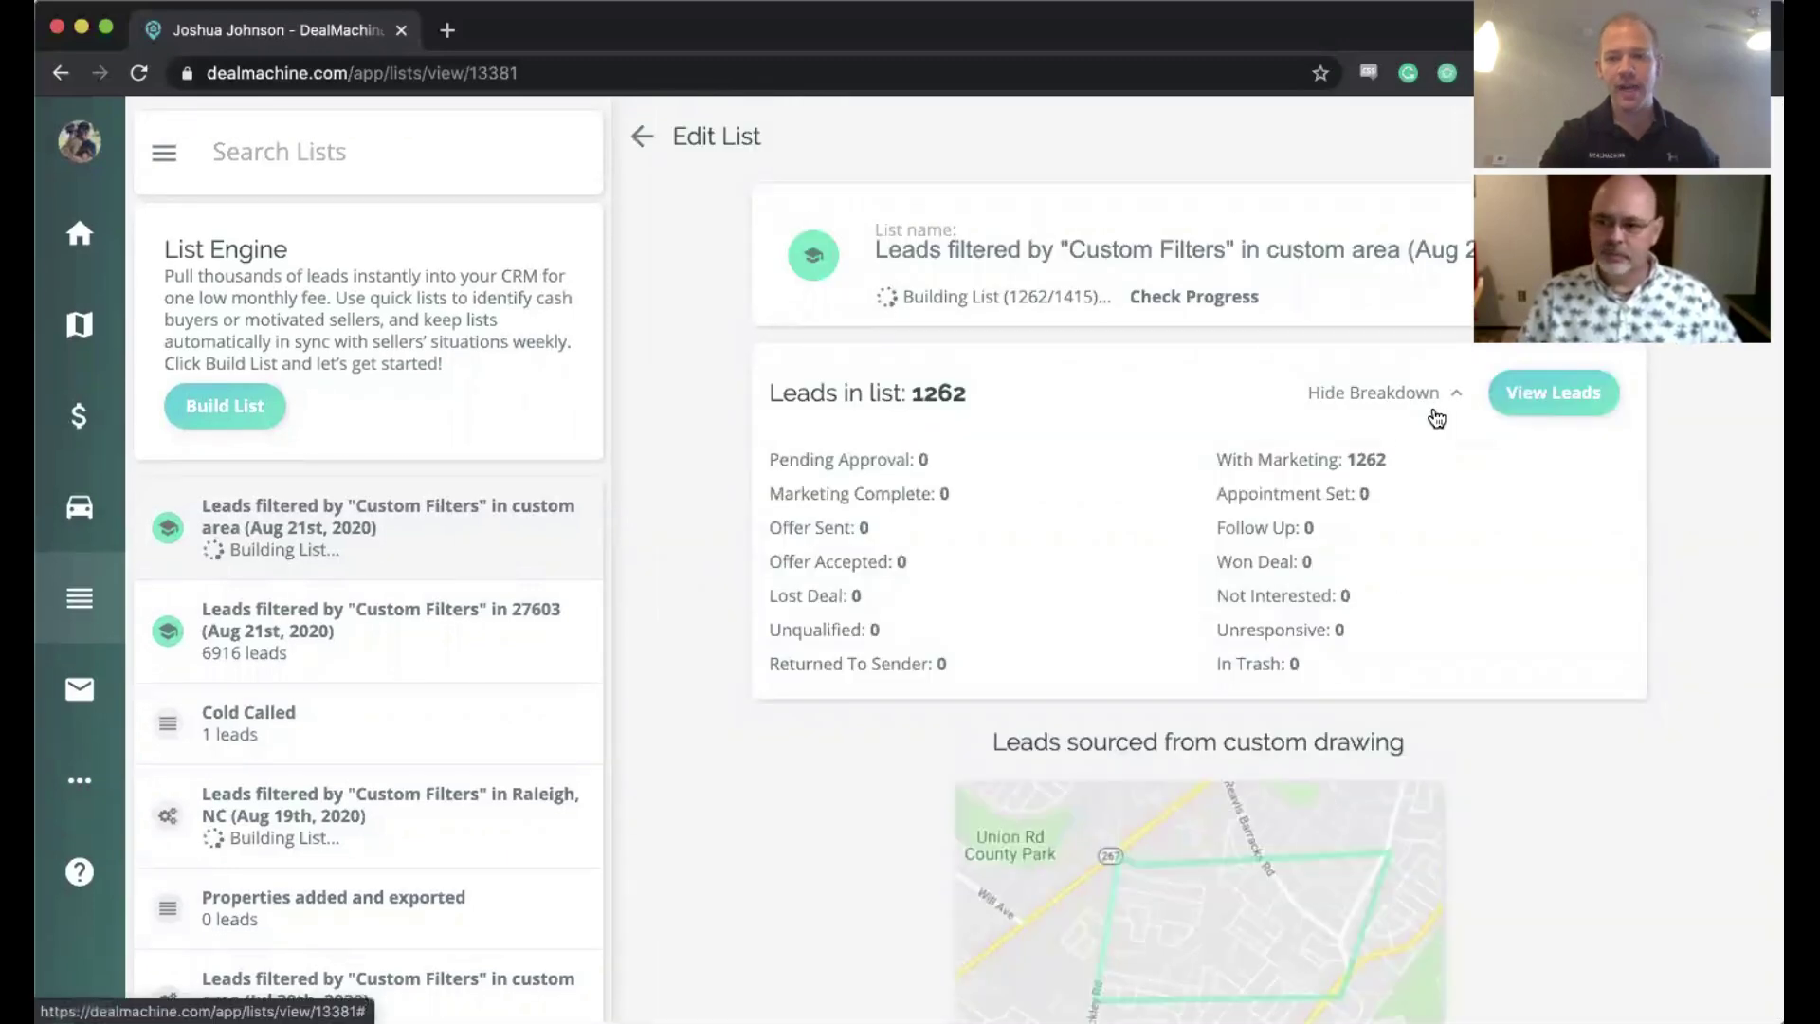
Step: Open the list's leads and review the first lead's property details and activity notes
click(1568, 396)
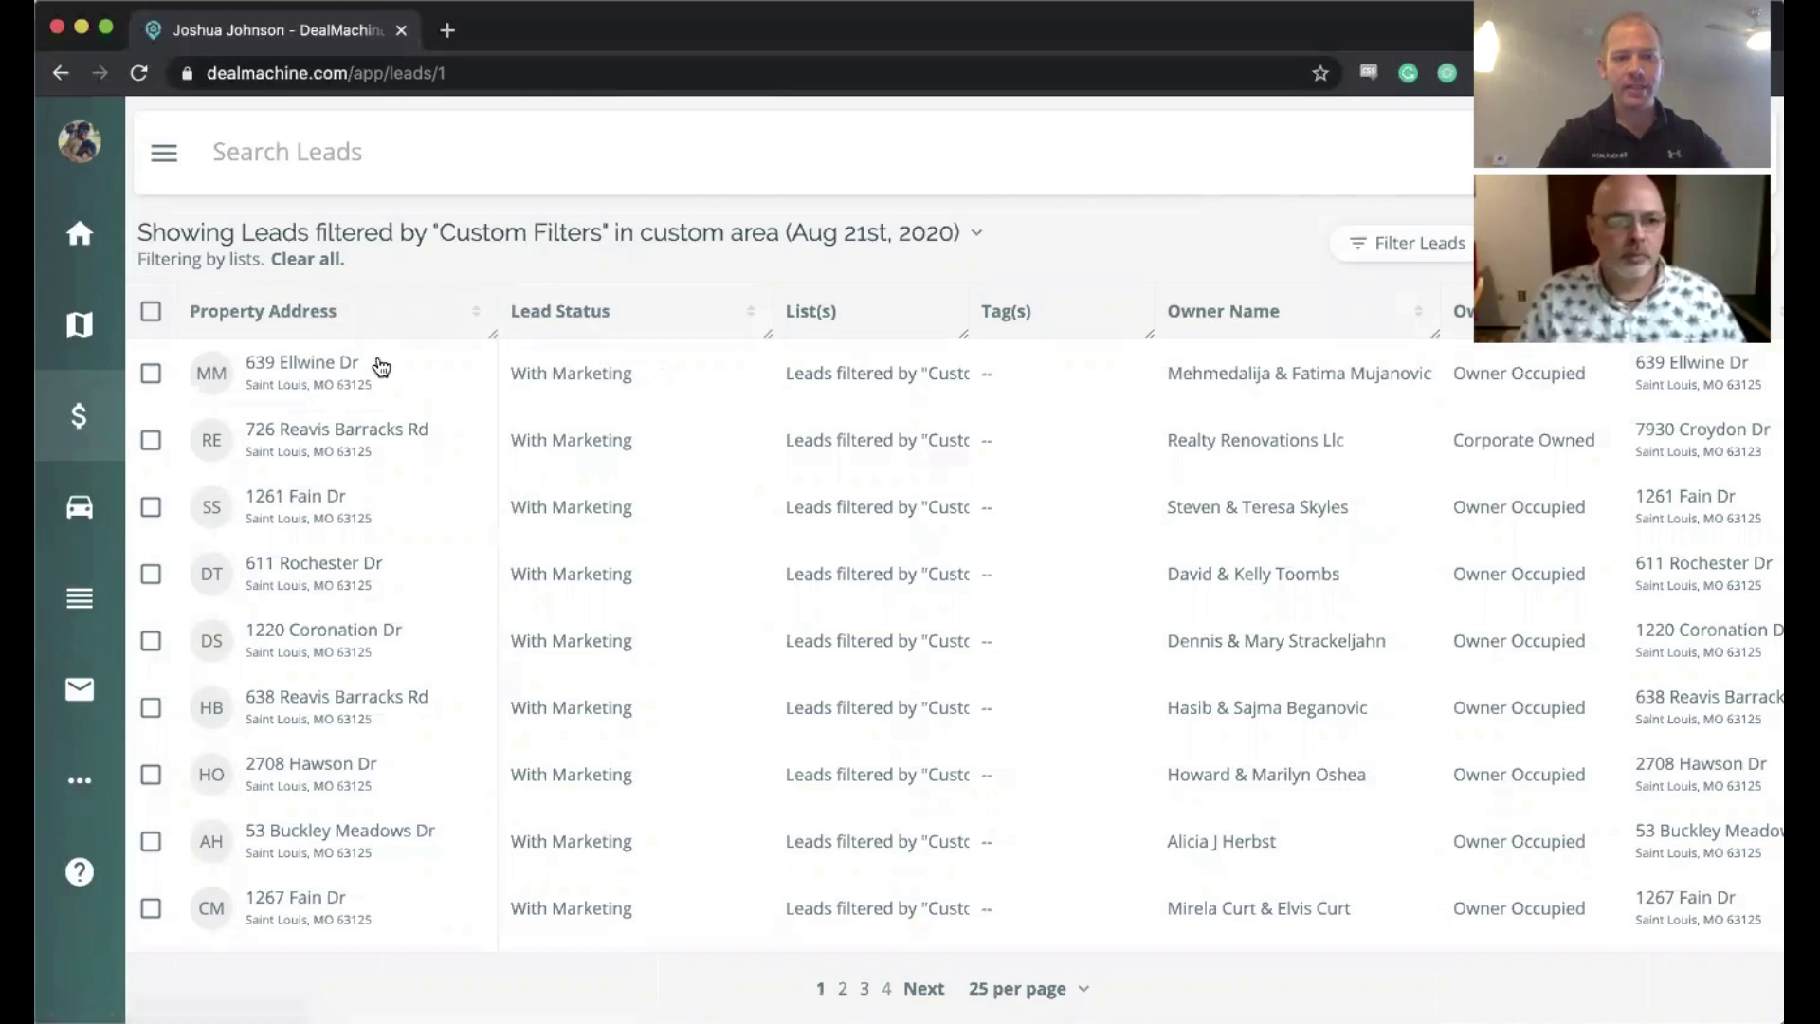
click(299, 384)
scroll(1398, 597, down, 10)
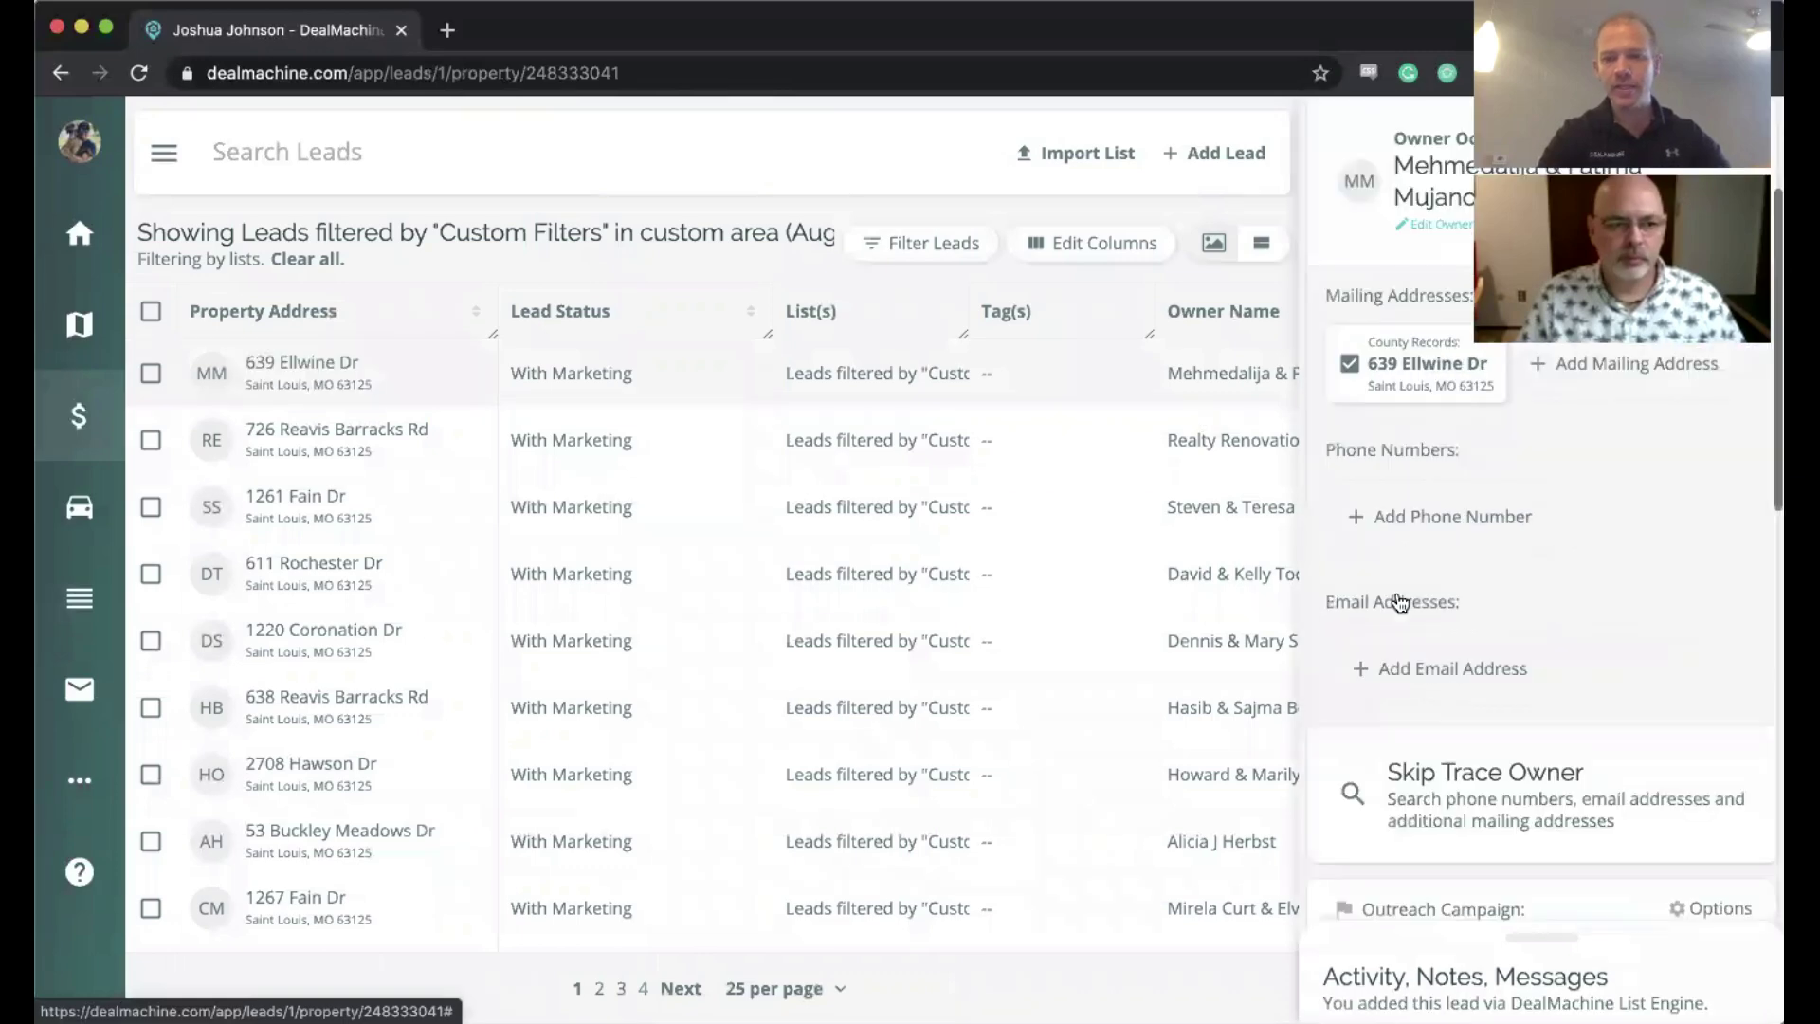
scroll(1448, 713, down, 3)
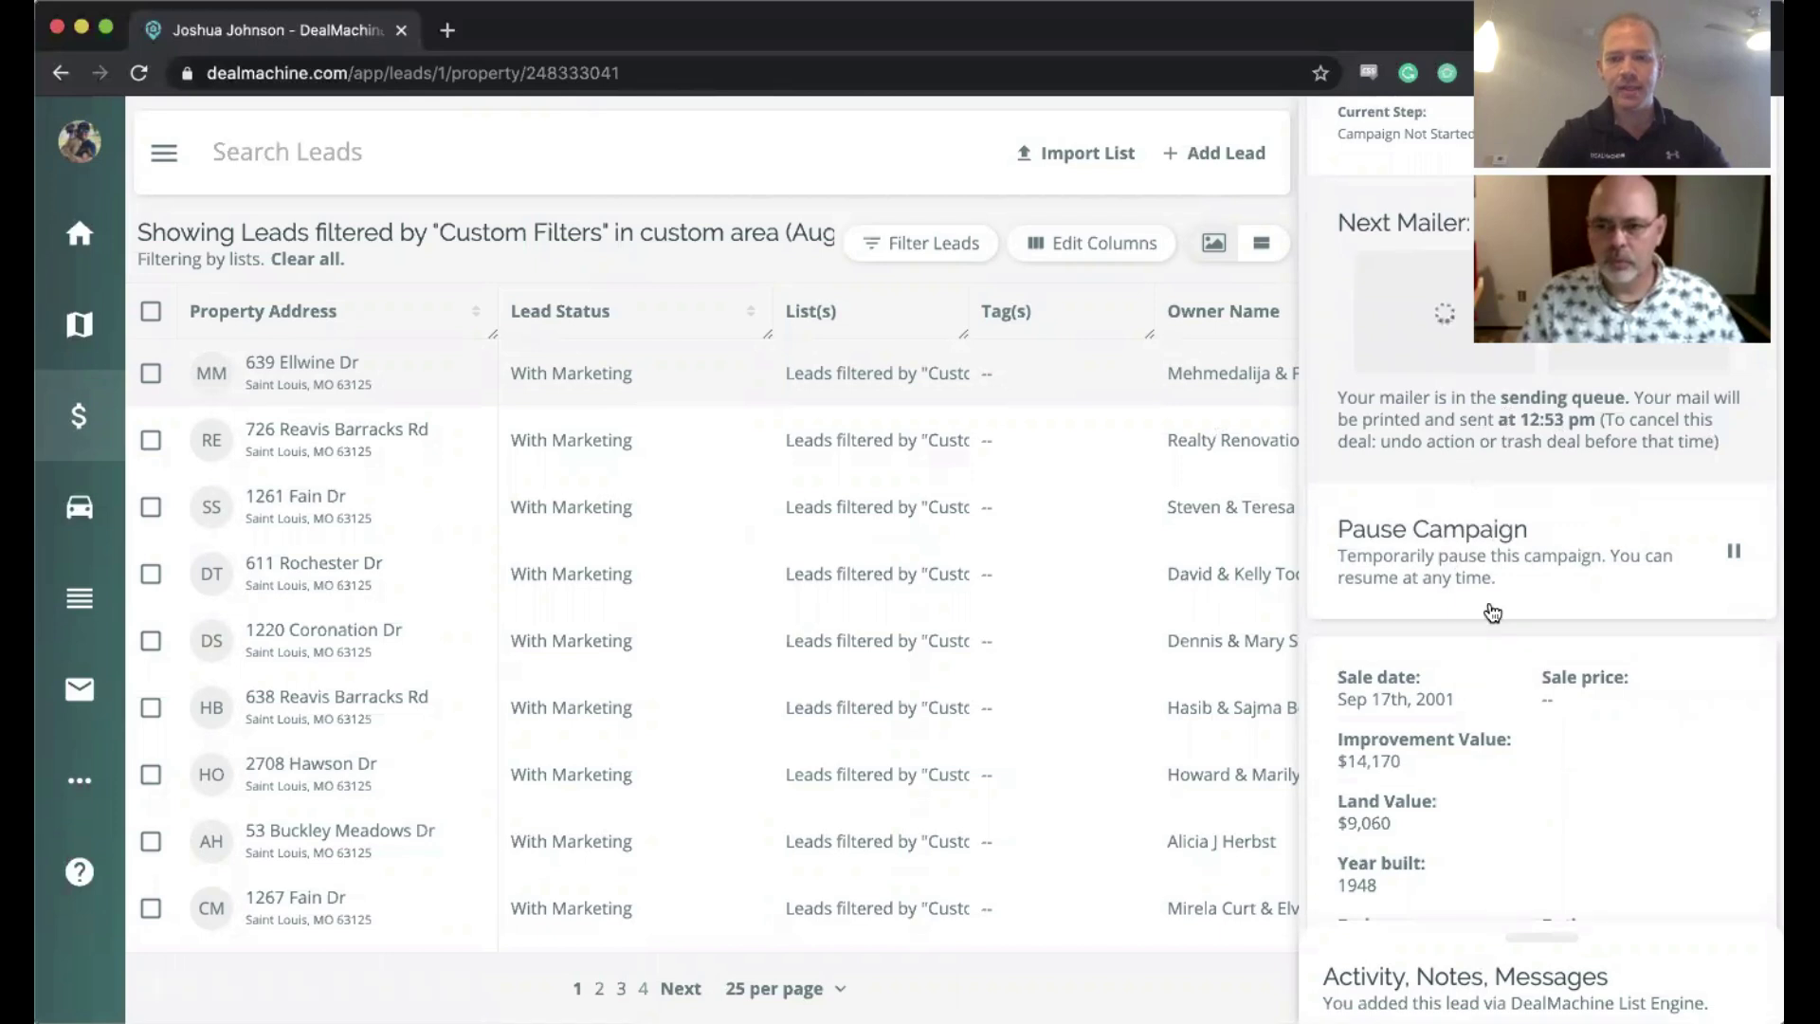
scroll(1493, 611, down, 5)
click(1543, 938)
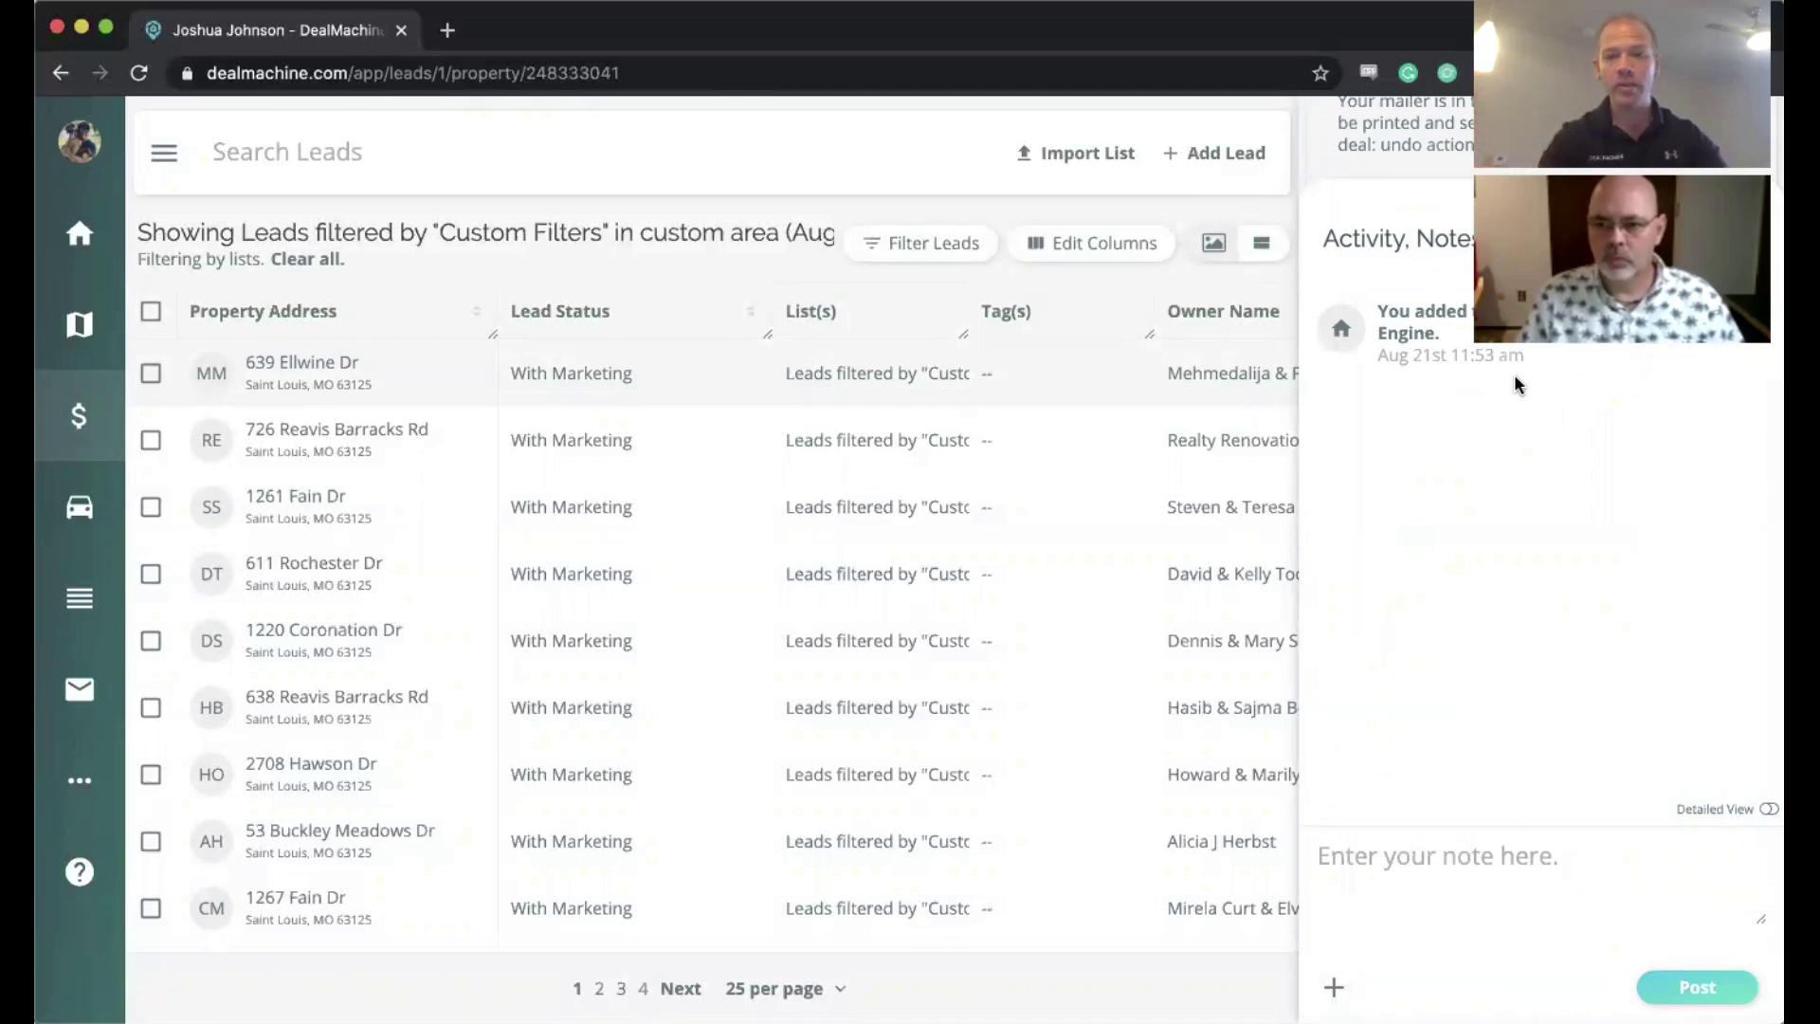
click(1427, 238)
scroll(1539, 384, up, 10)
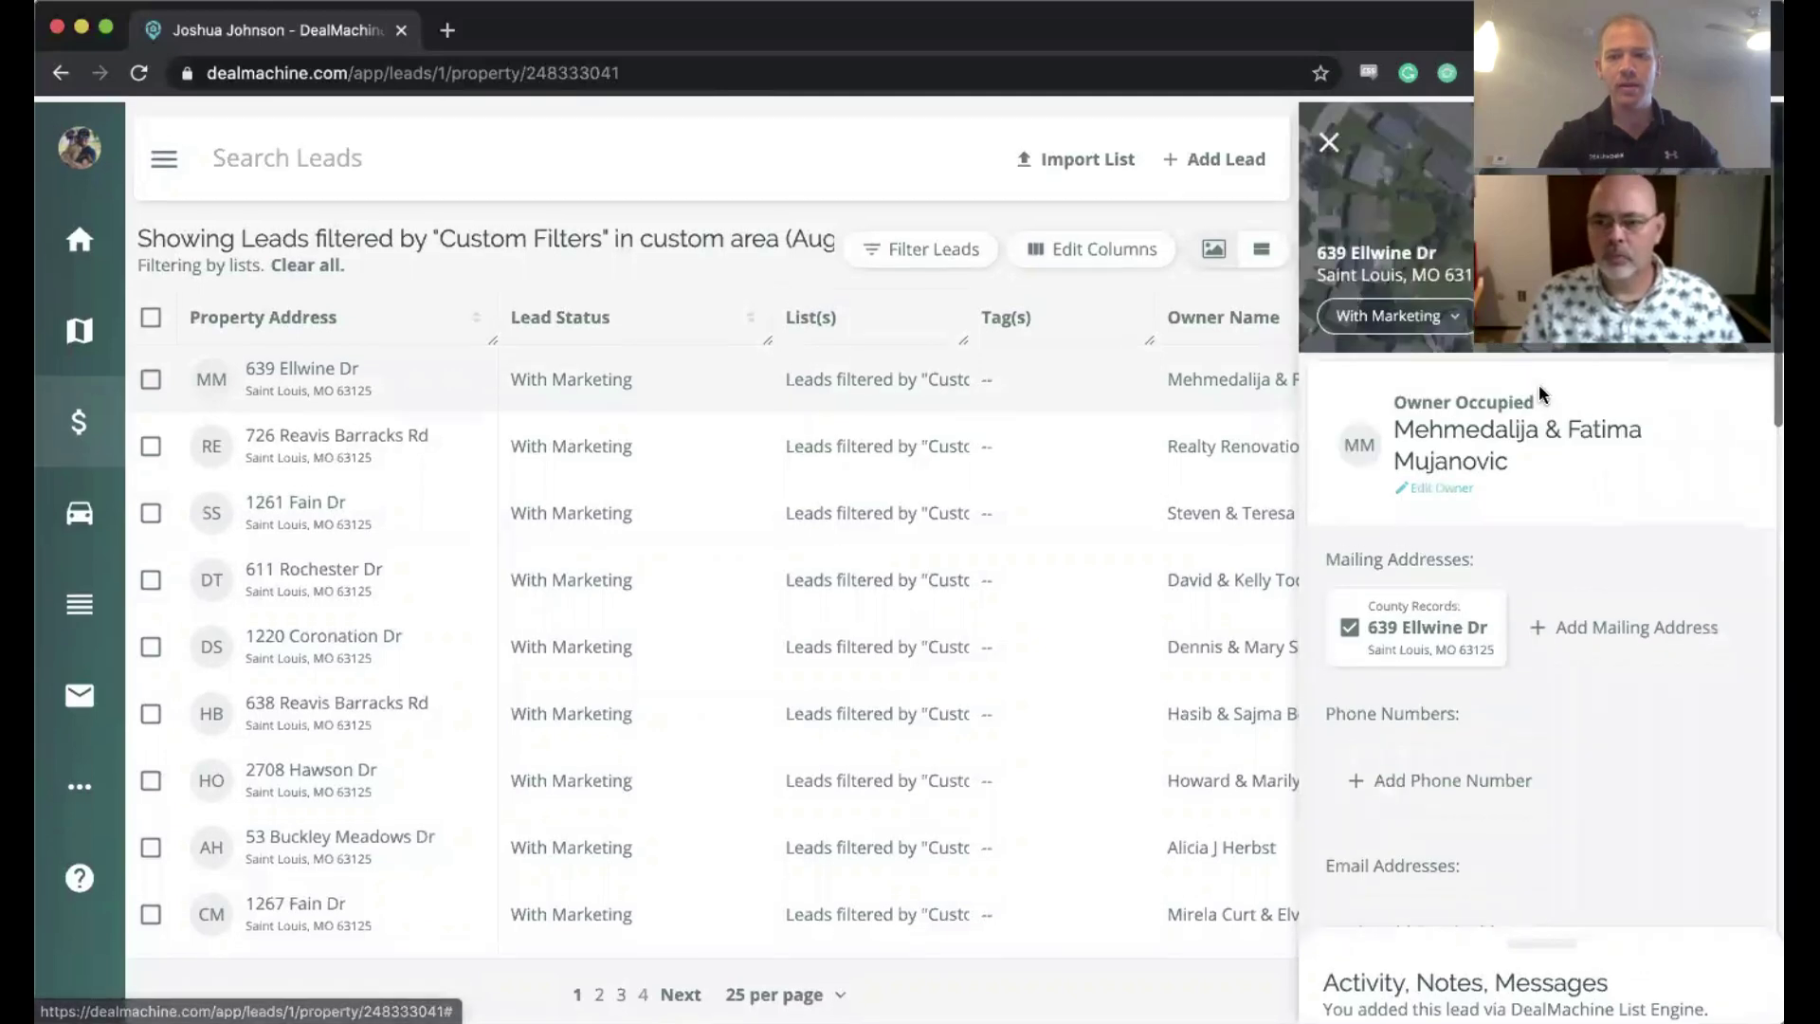
click(1329, 140)
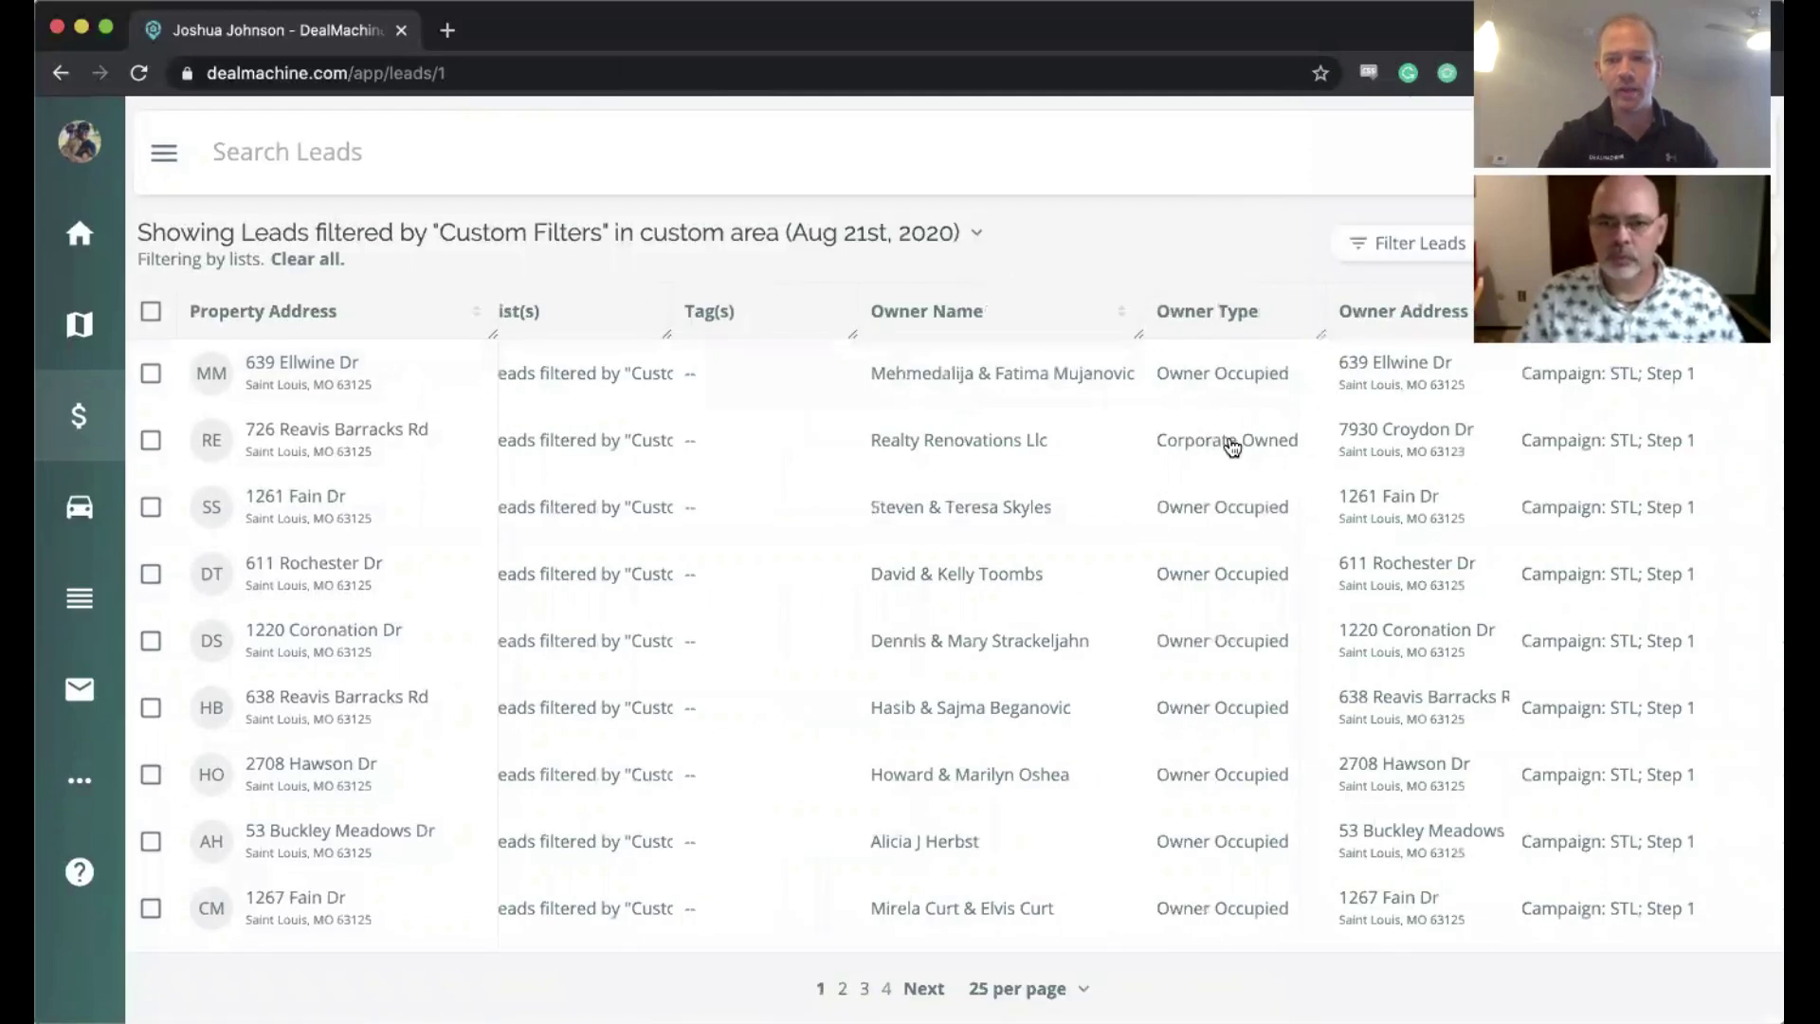
Step: Scroll across the leads table columns showing With Marketing status and Campaign: STL; Step 1
scroll(1223, 439, right, 10)
scroll(1442, 429, right, 8)
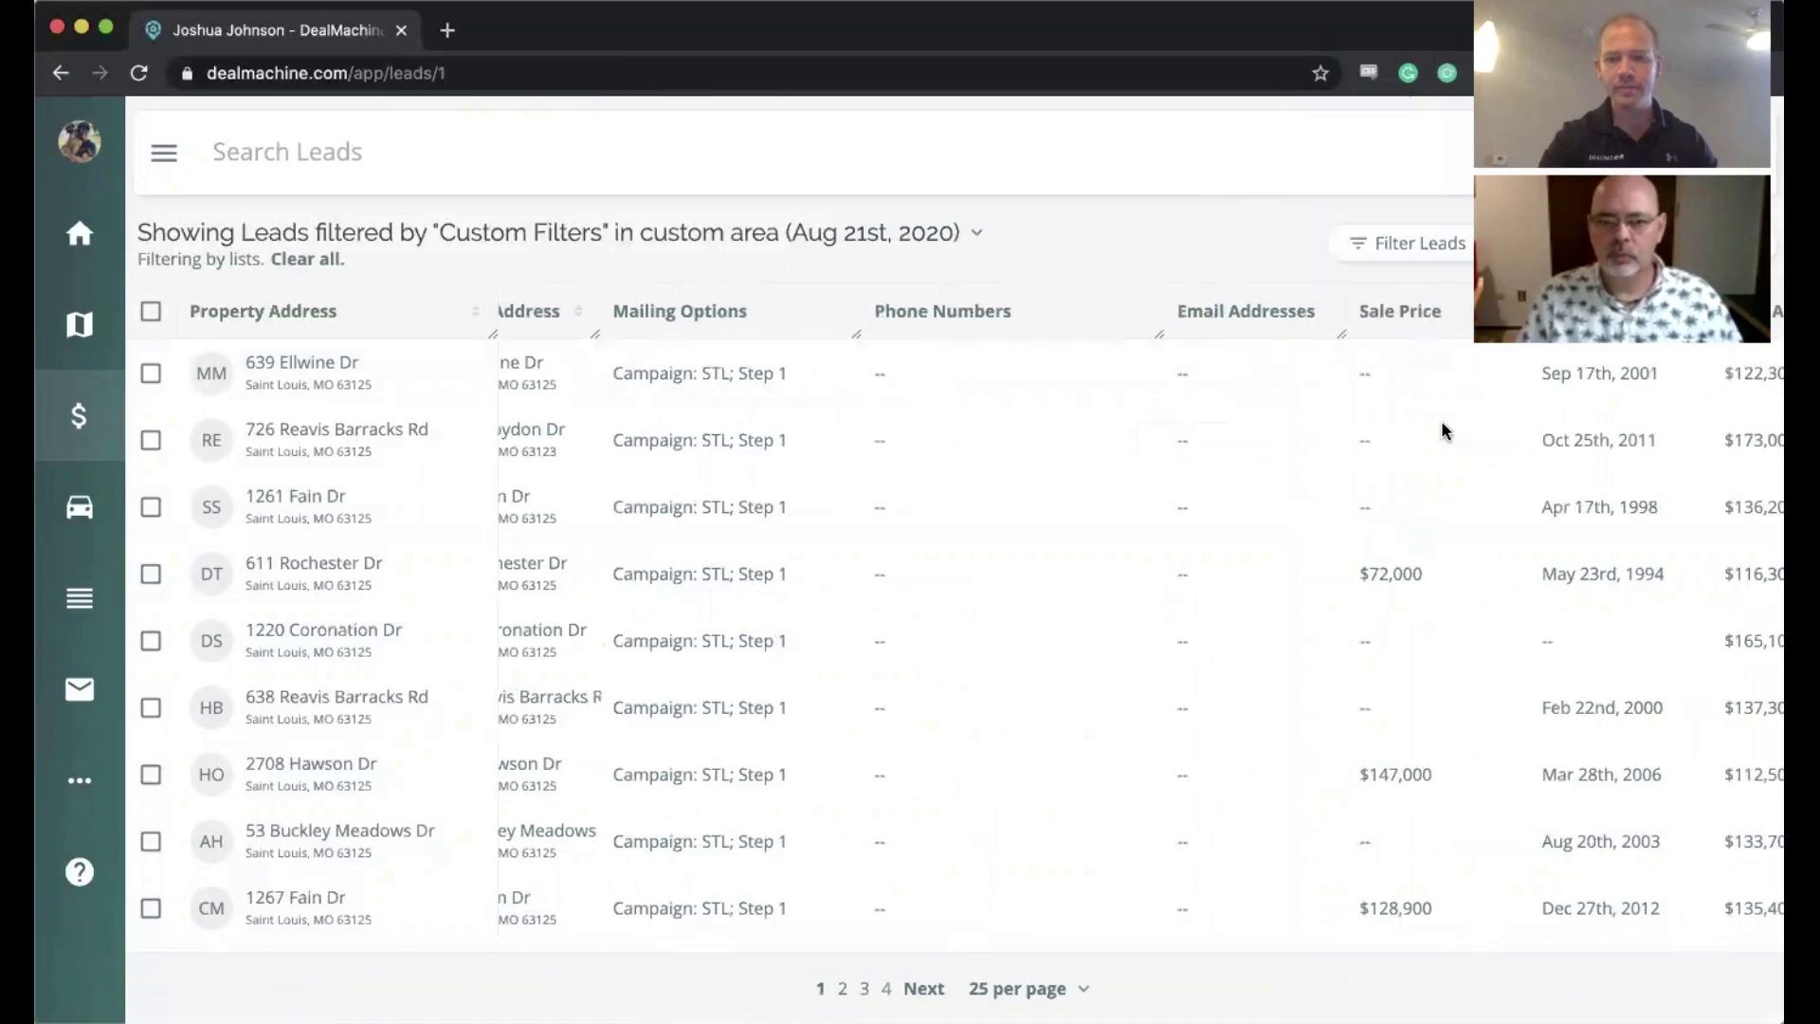
scroll(1442, 429, right, 6)
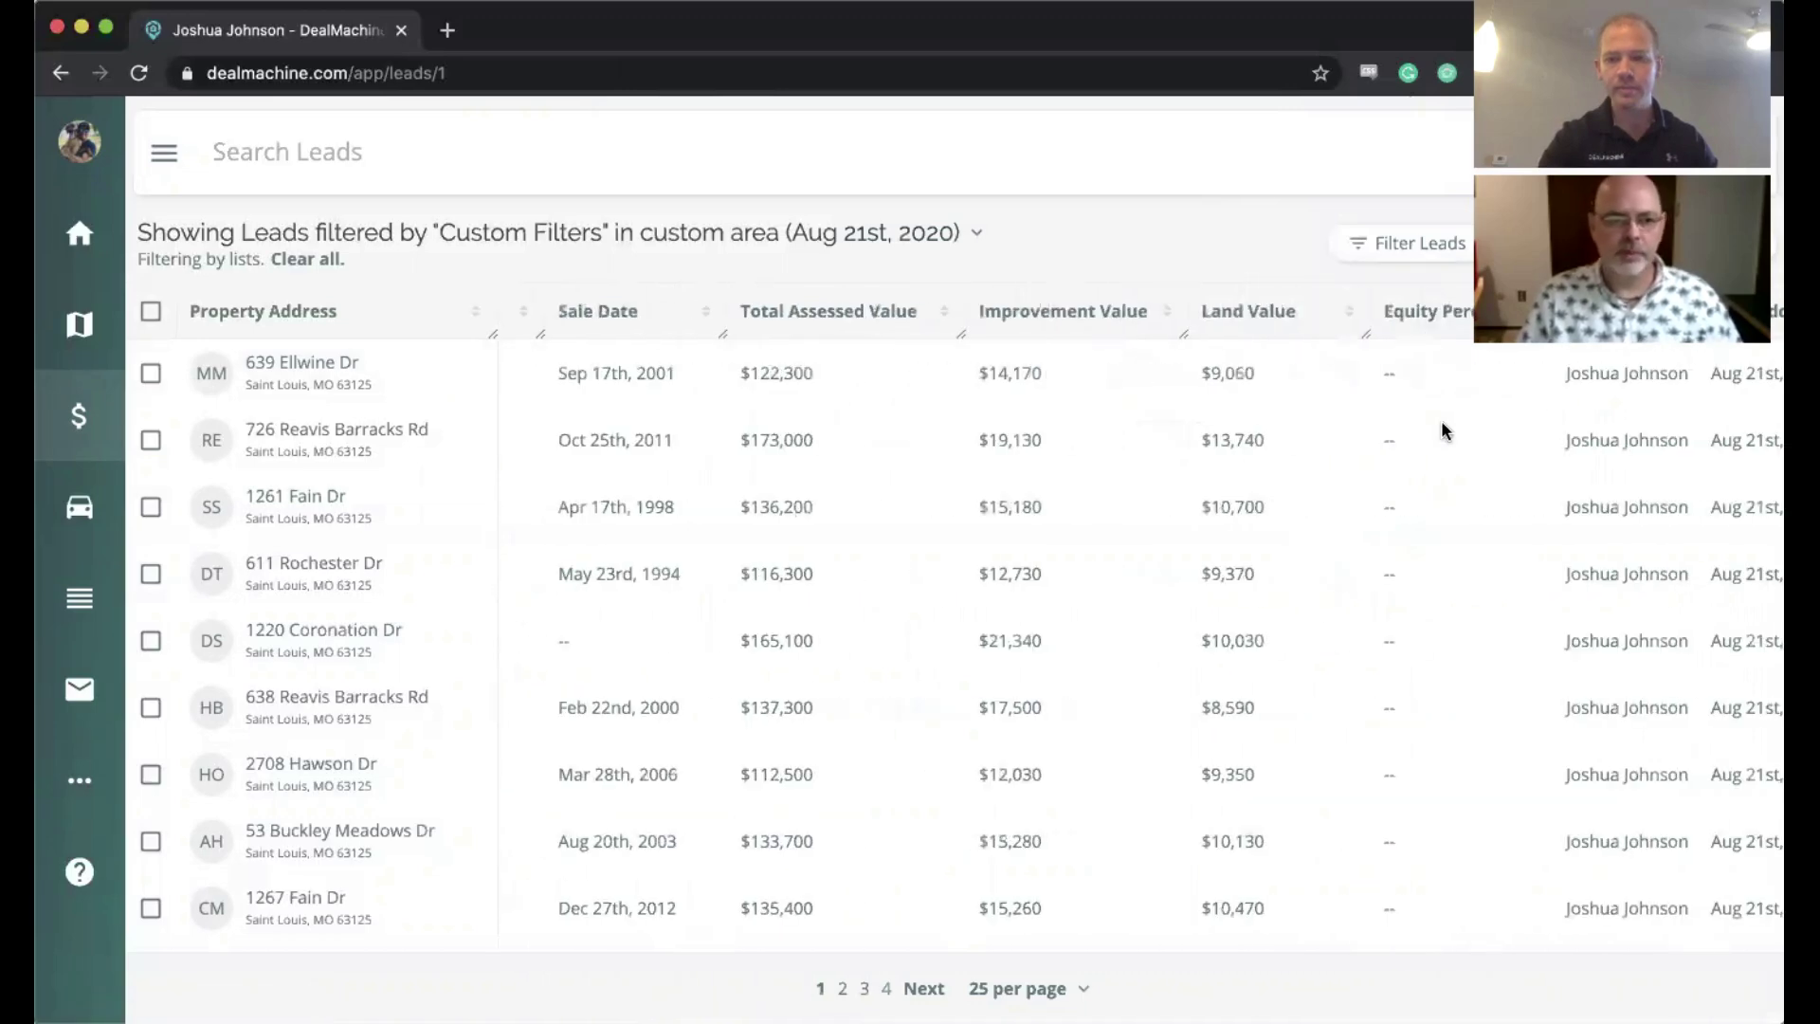
scroll(1442, 429, left, 12)
scroll(1442, 429, left, 6)
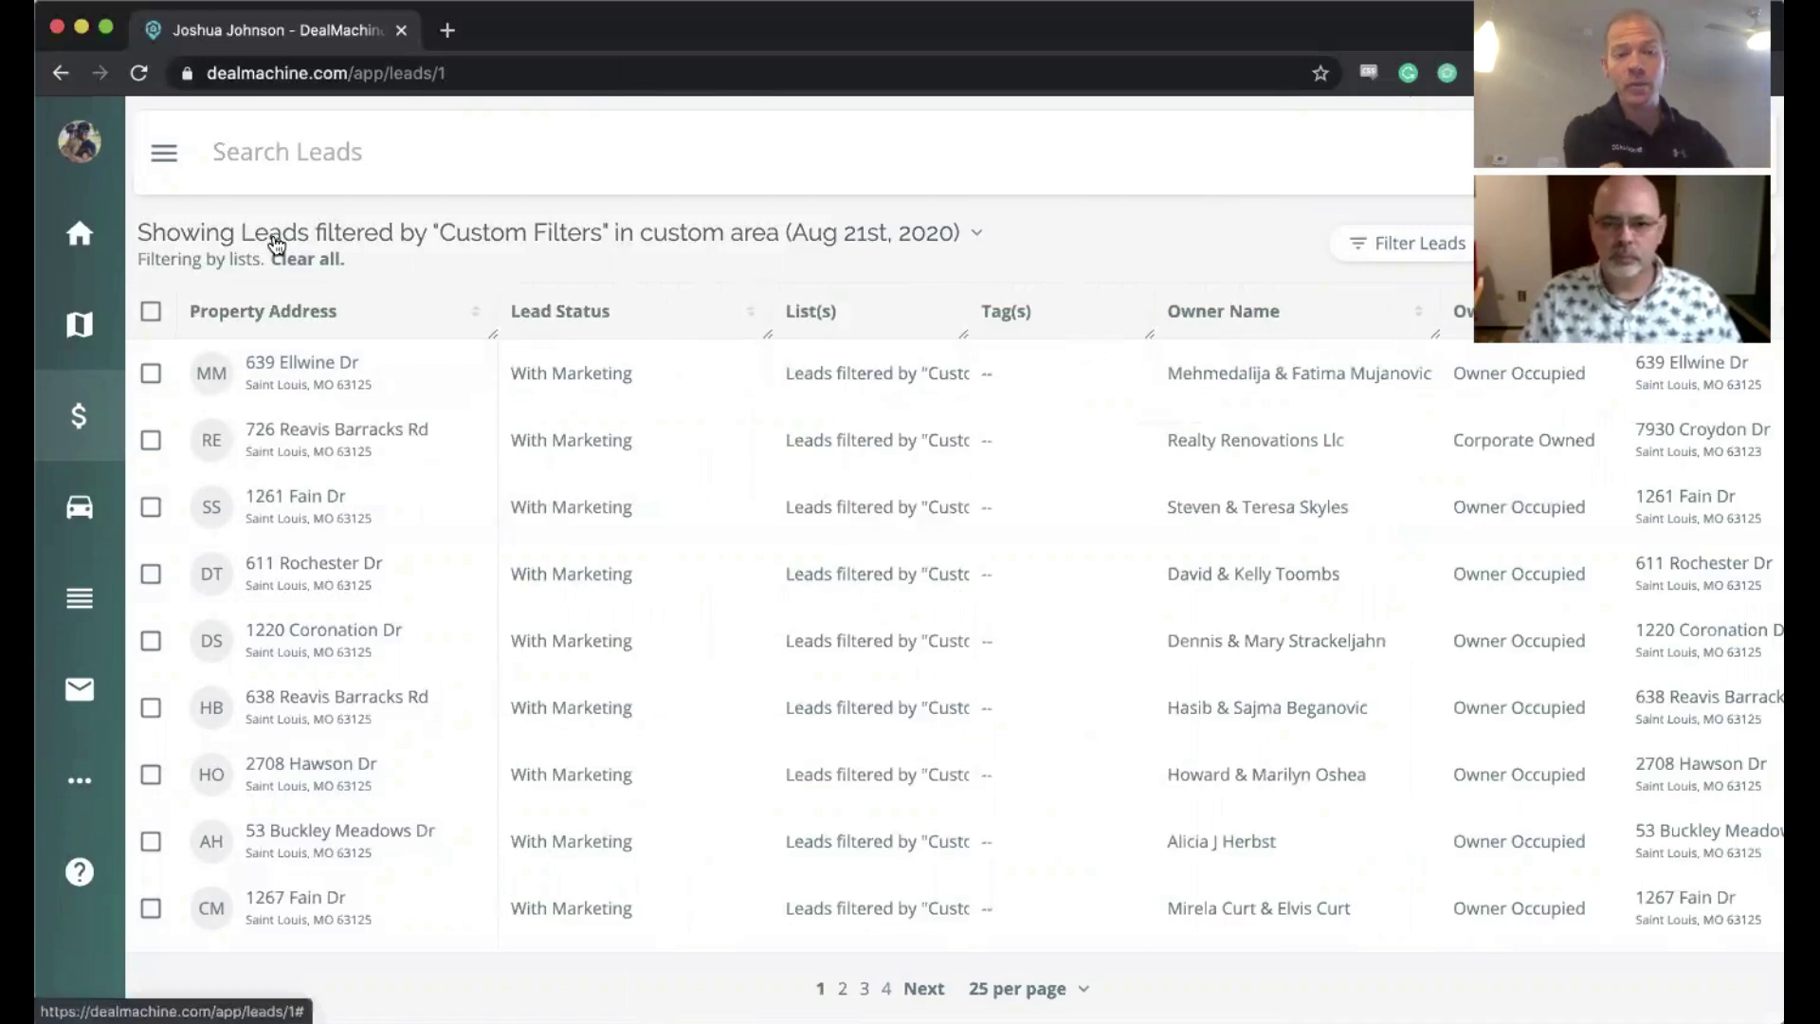
Step: Load dealmachine.com/pricing in a second Chrome tab
click(459, 38)
text(dealmachi)
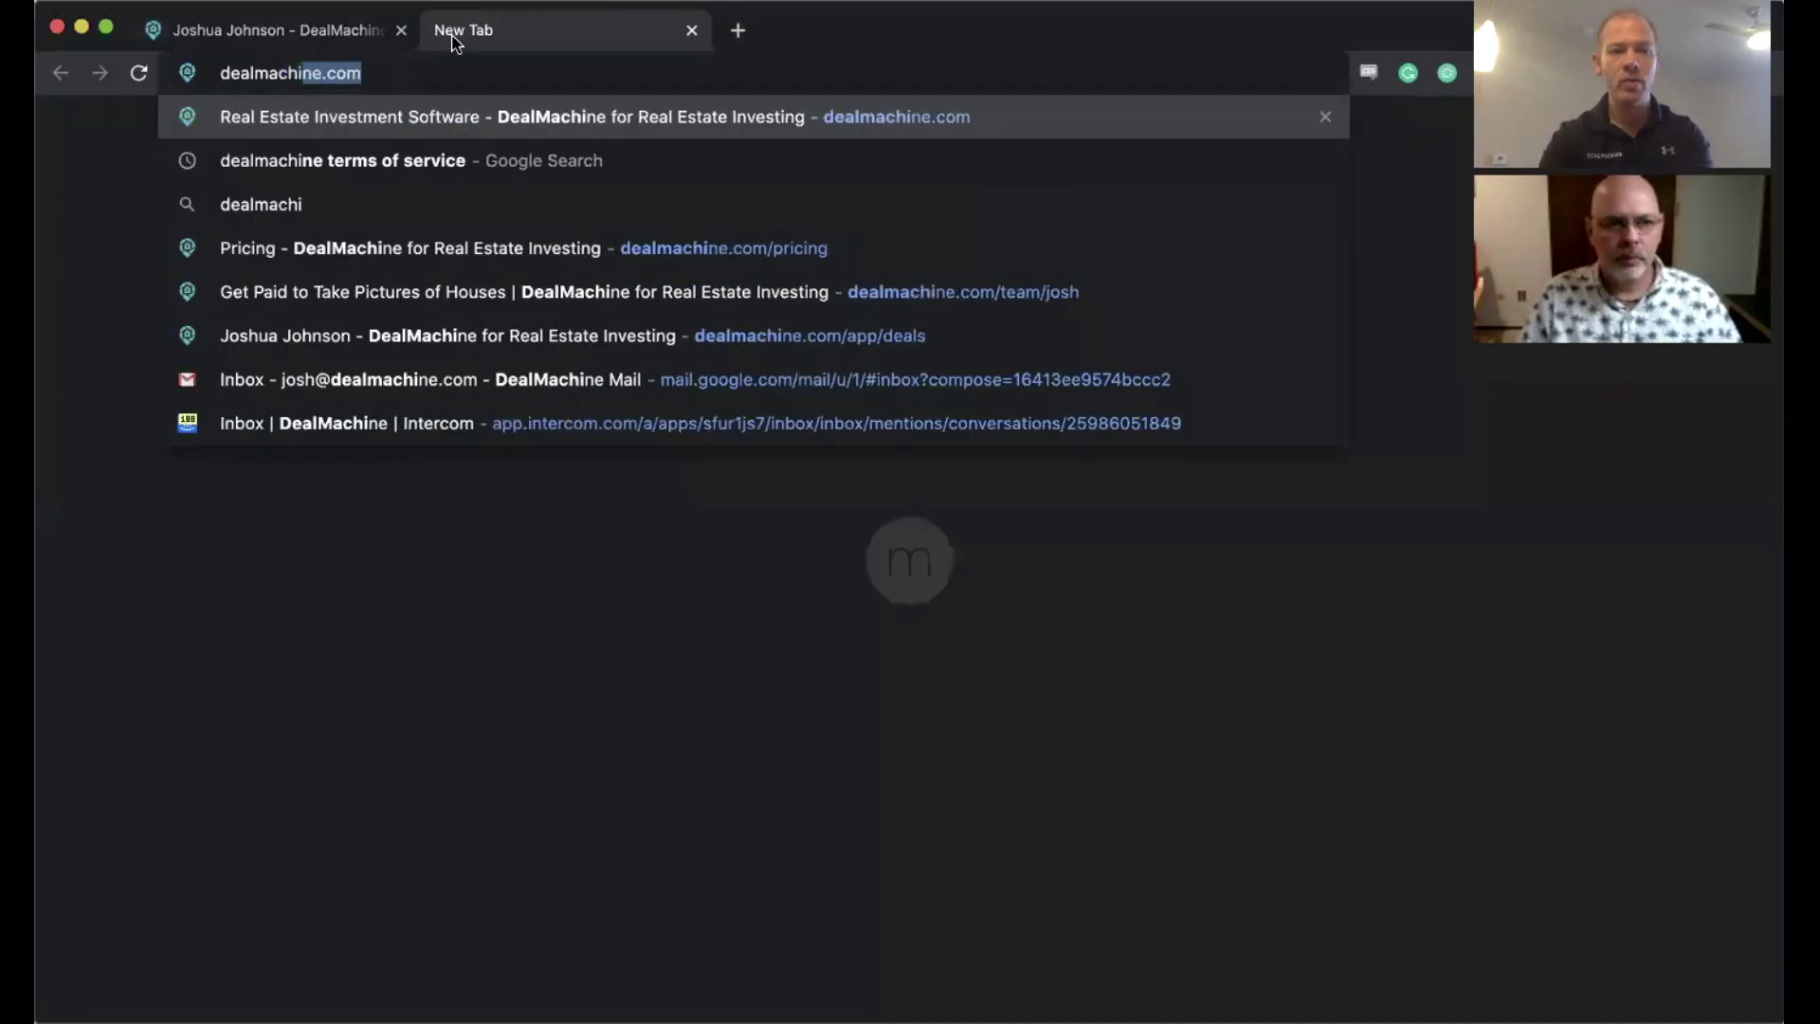
text(ne.com/pricing)
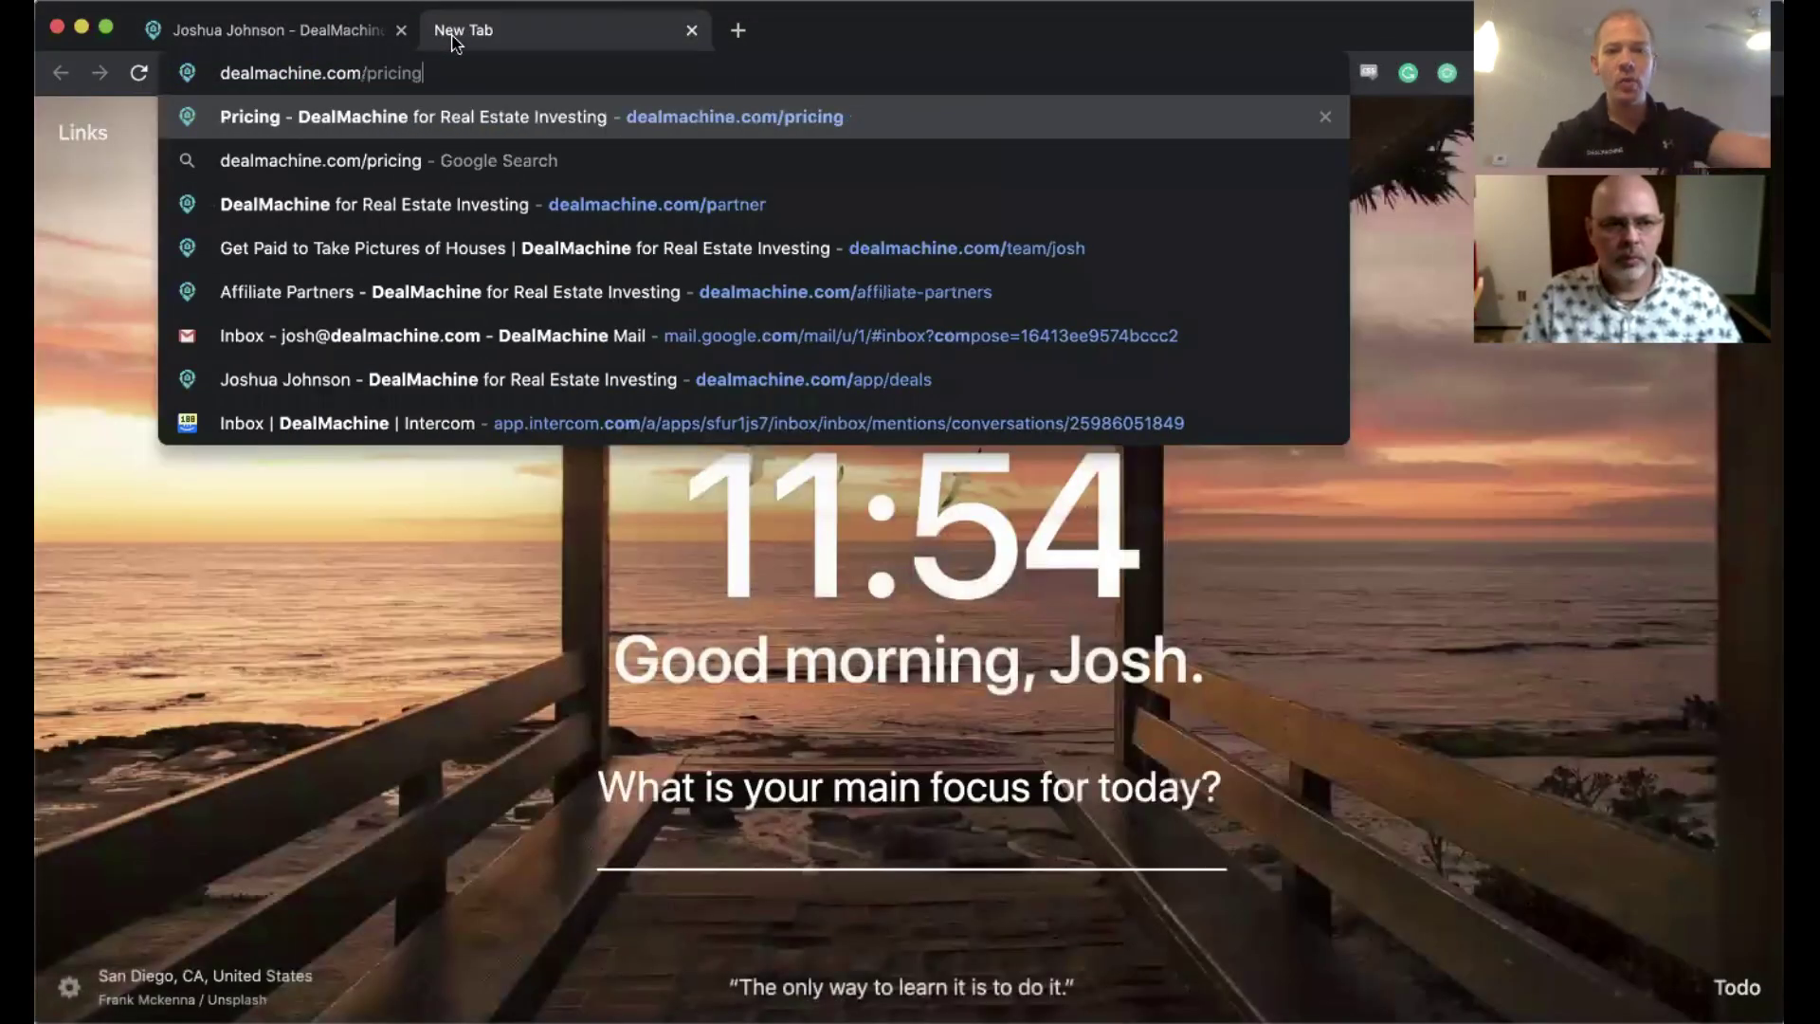
key(Return)
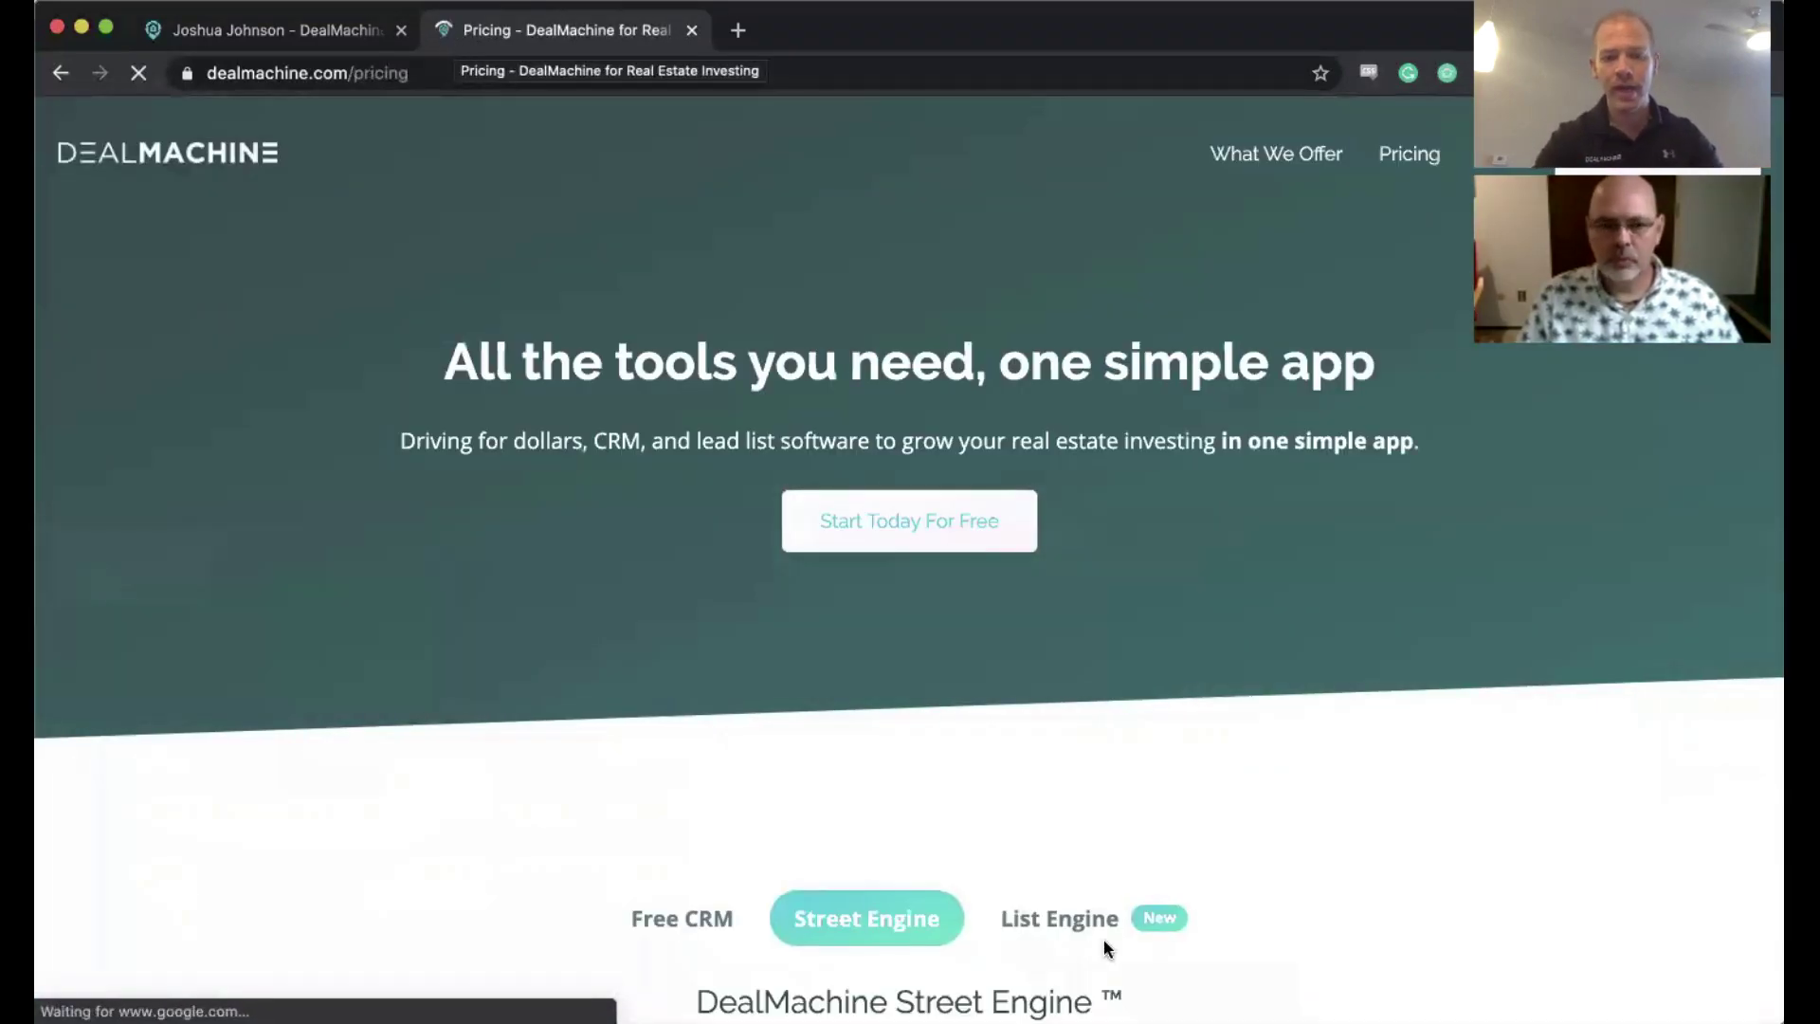
Step: Show List Engine plans: Basic $29/month, Professional $49/month, Enterprise $1490/year
click(1075, 936)
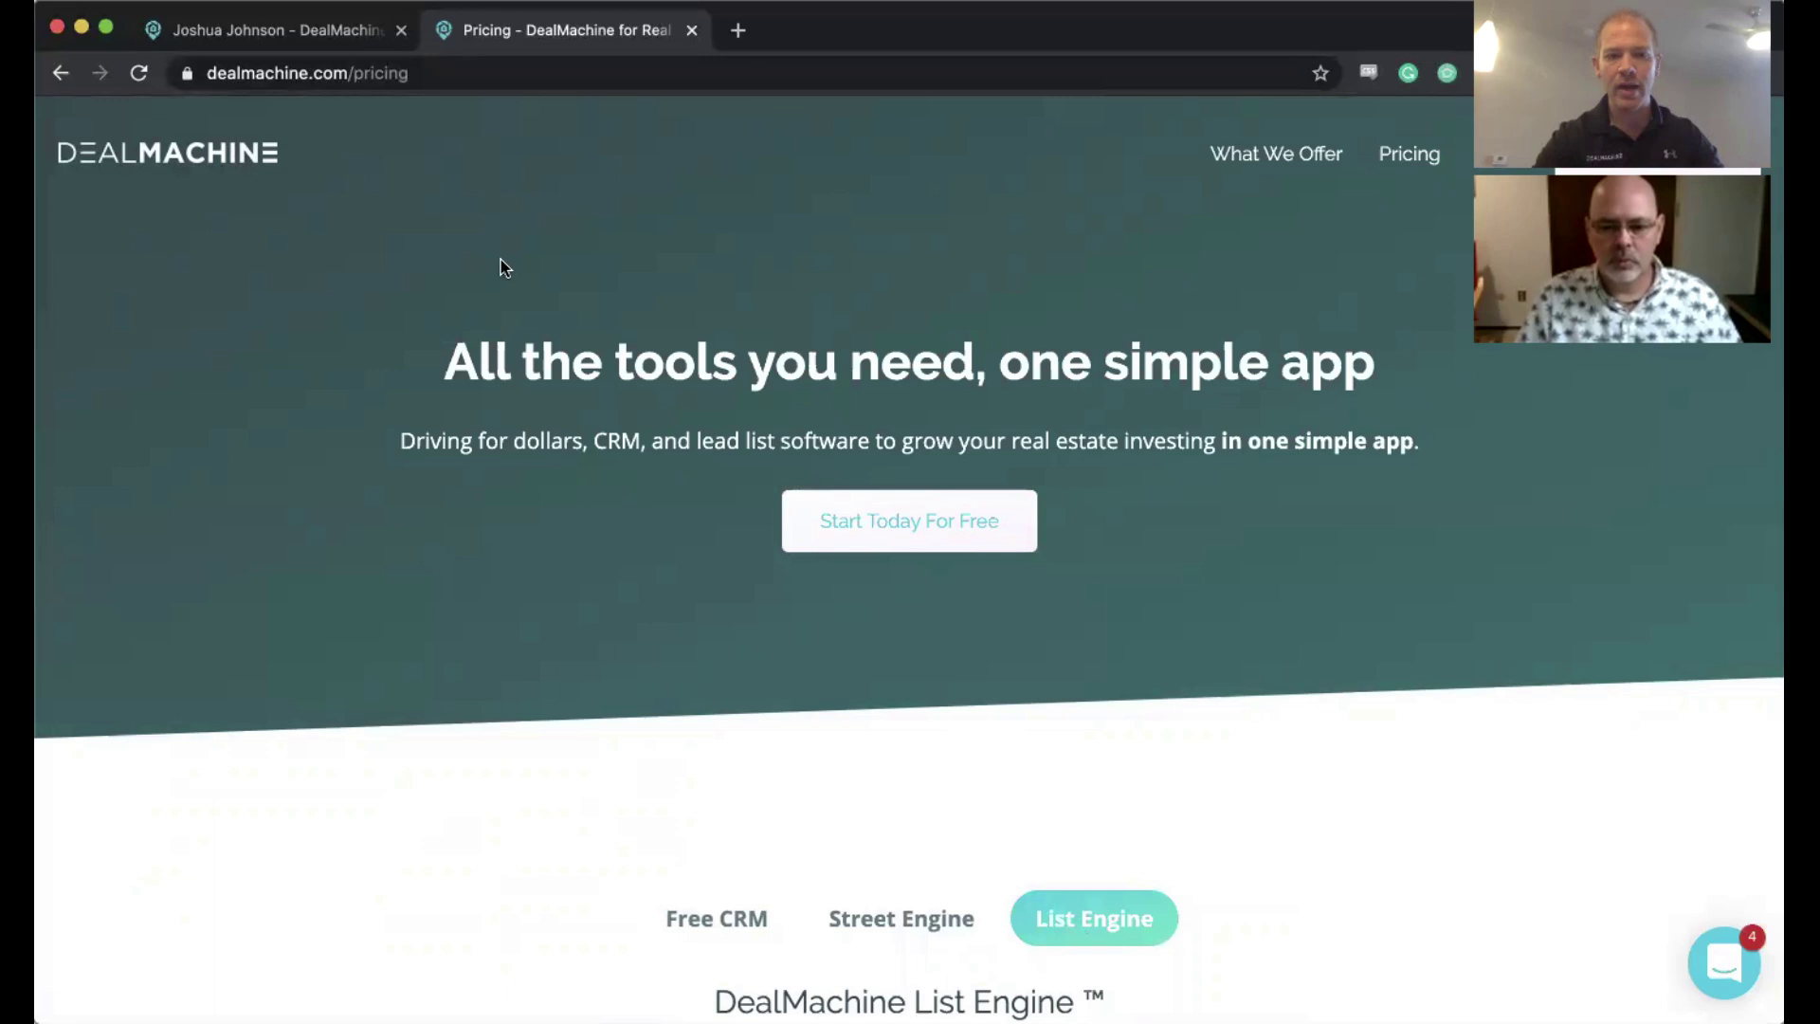
scroll(597, 575, down, 5)
scroll(597, 568, down, 4)
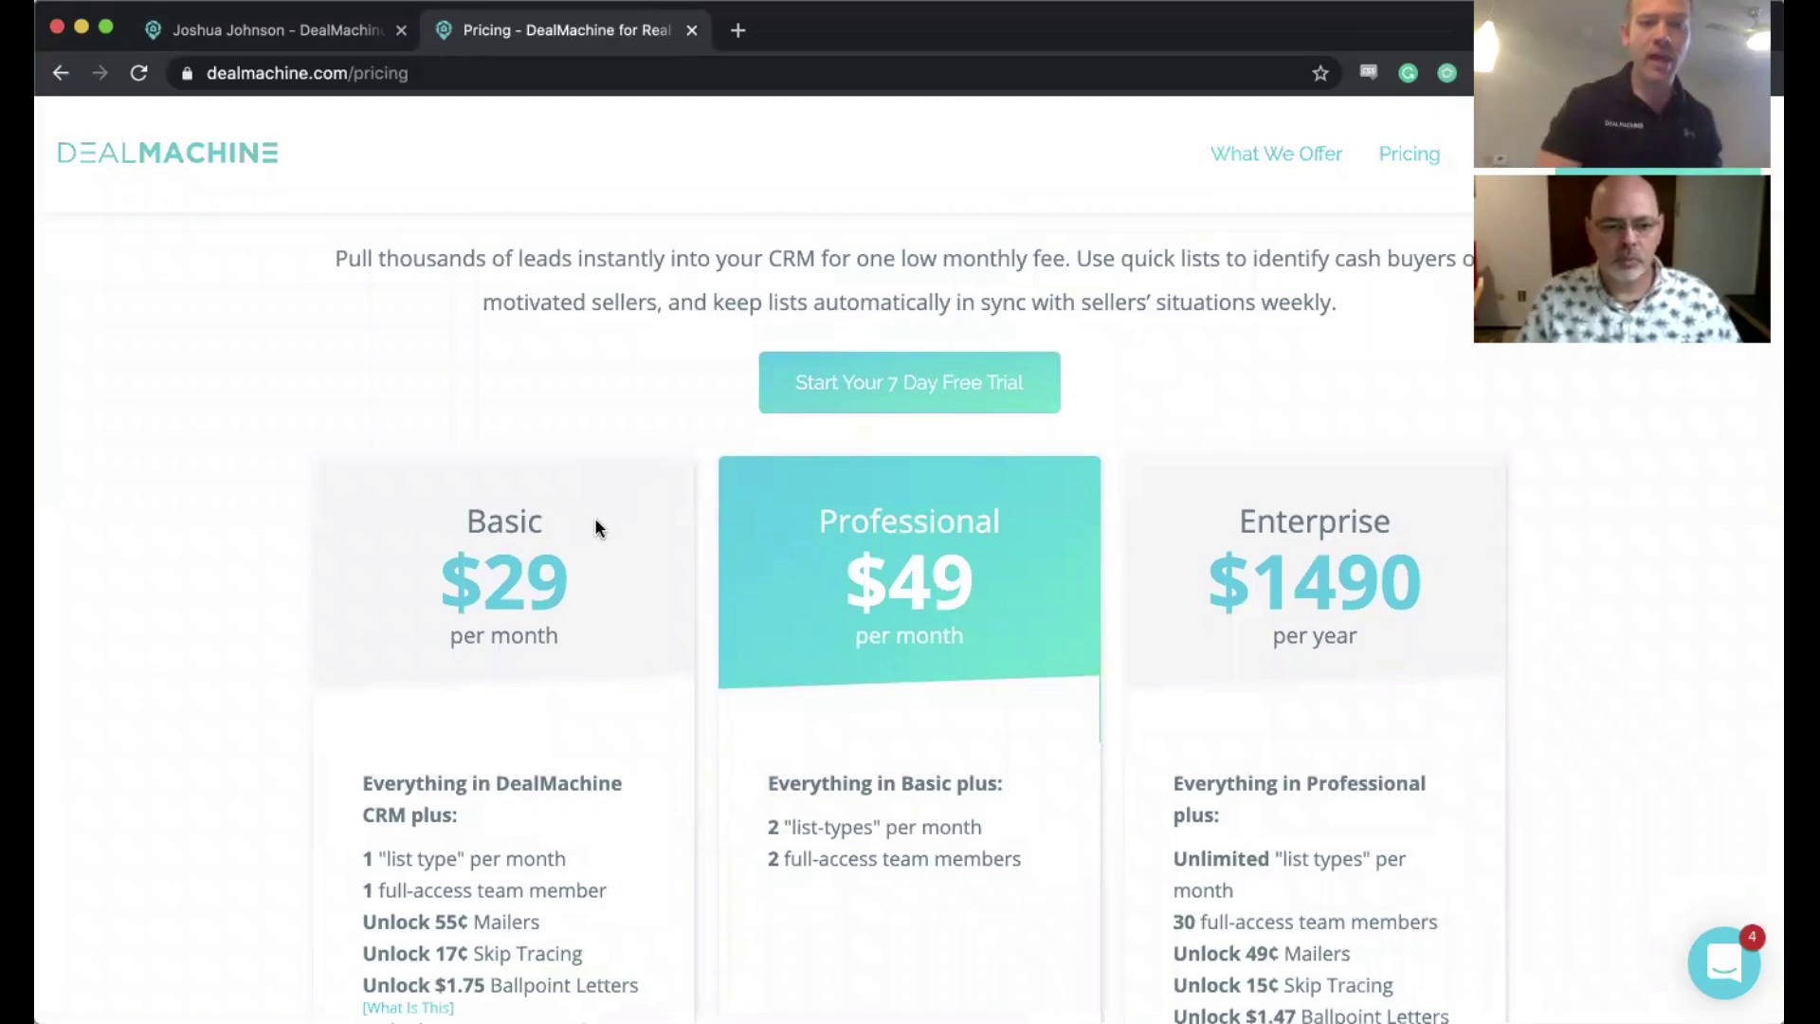
scroll(580, 597, down, 3)
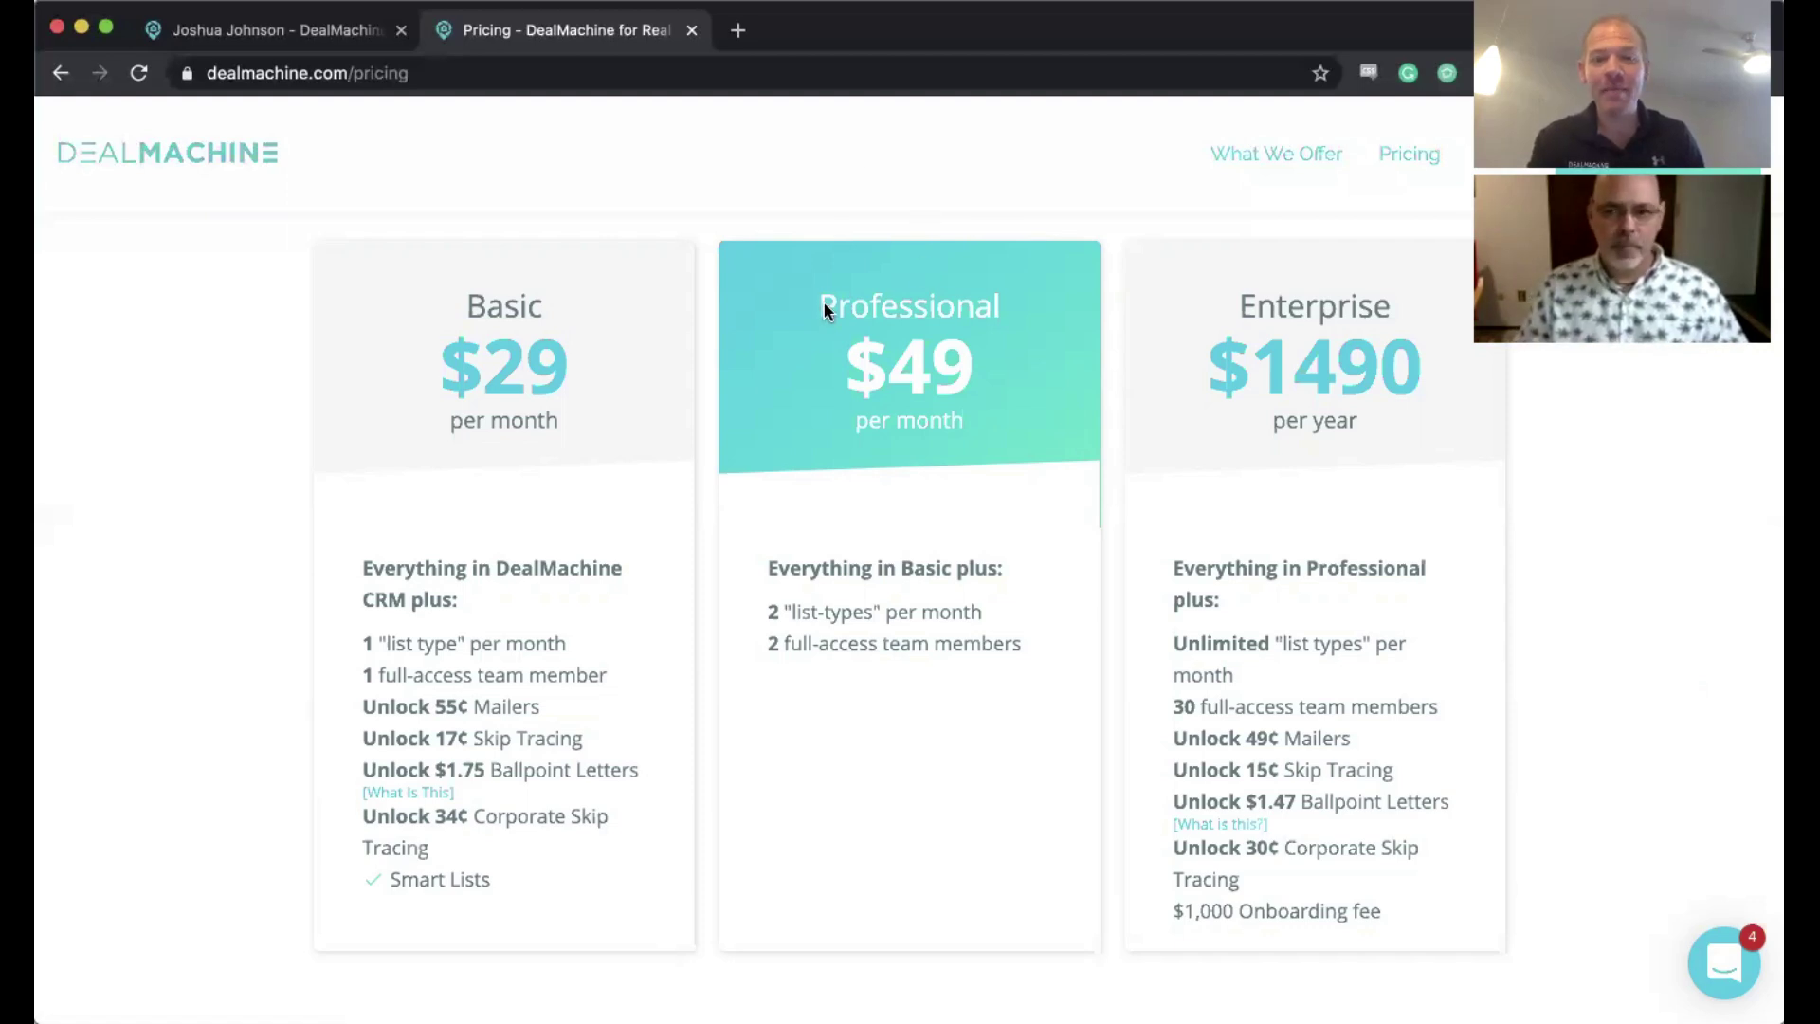
drag(823, 308, 981, 393)
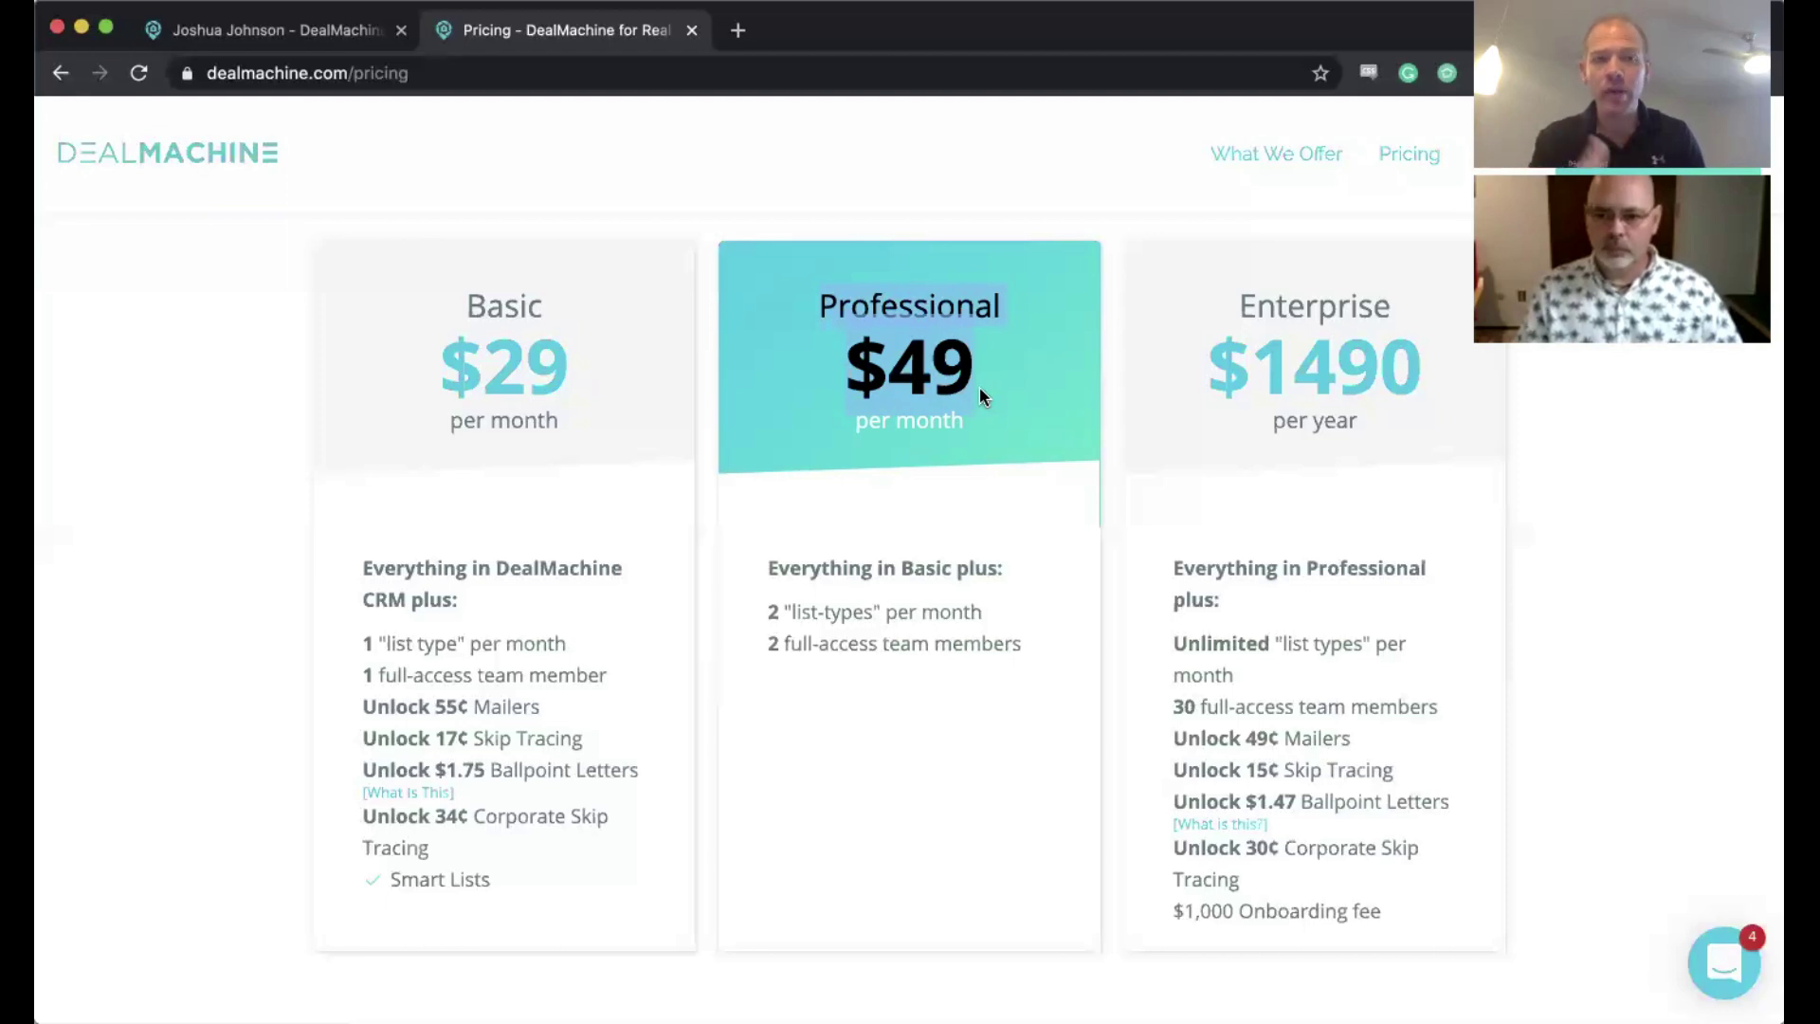
click(1372, 557)
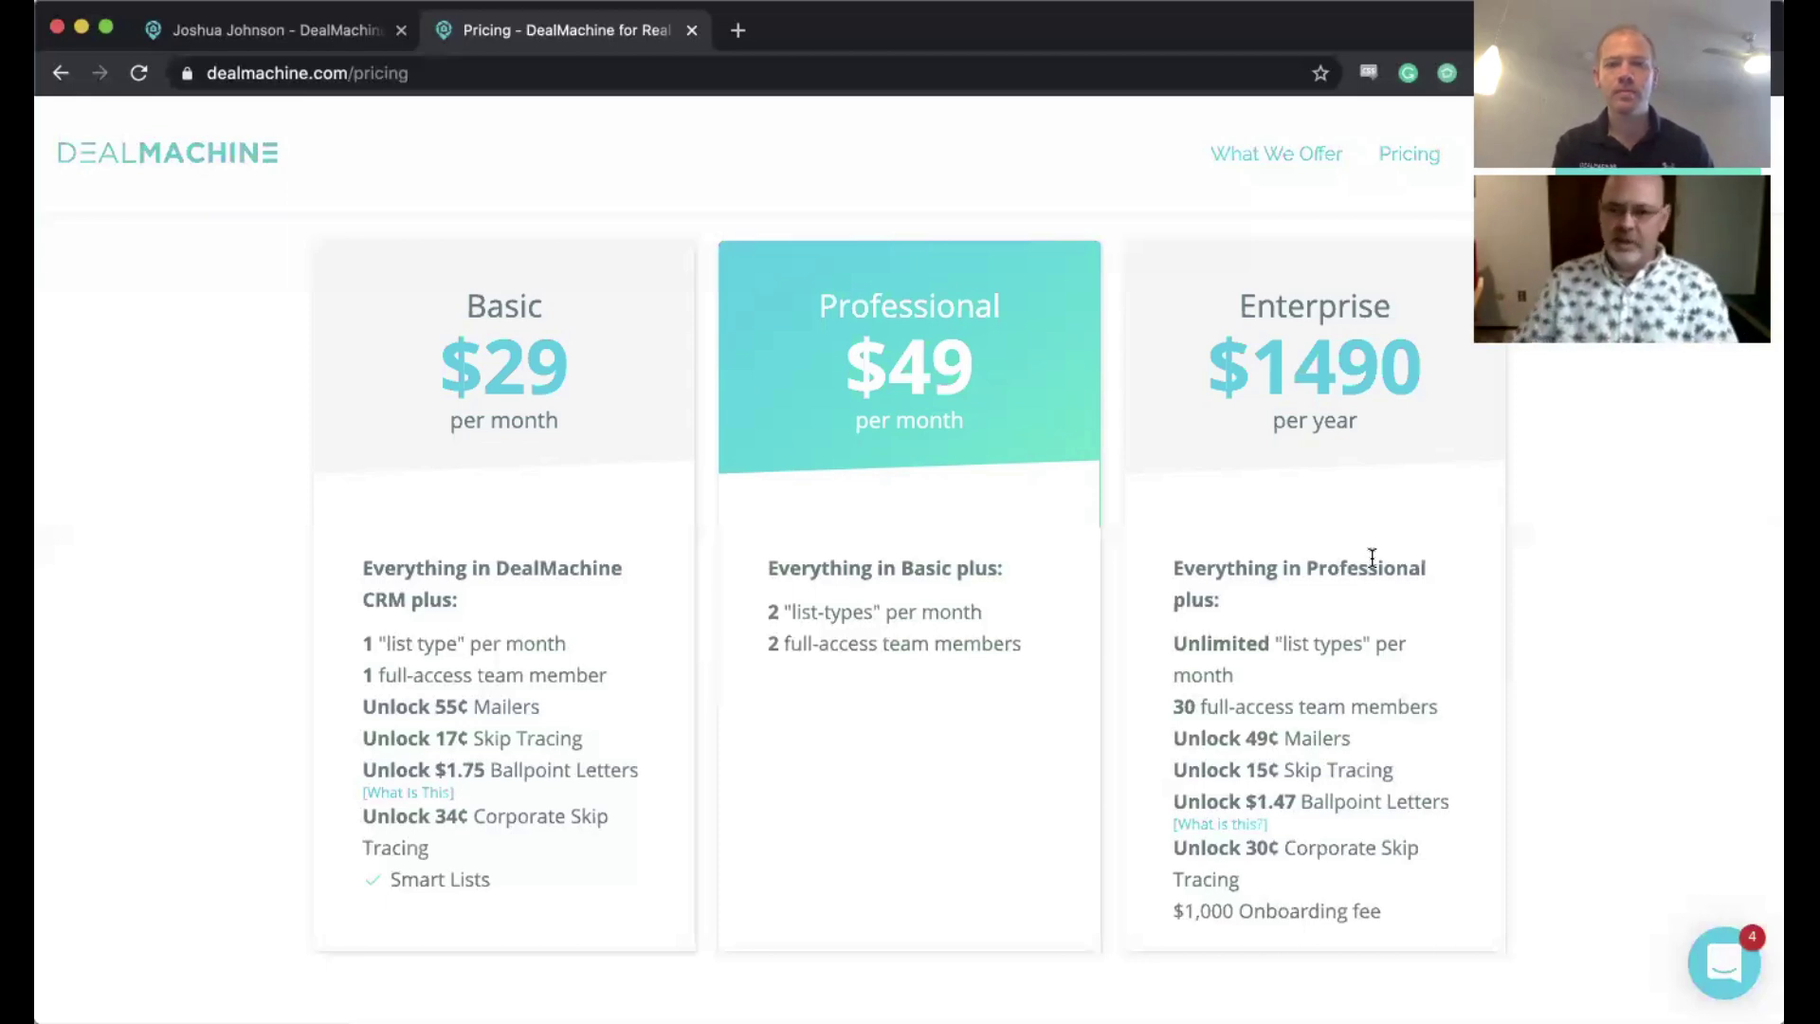
scroll(1372, 557, up, 3)
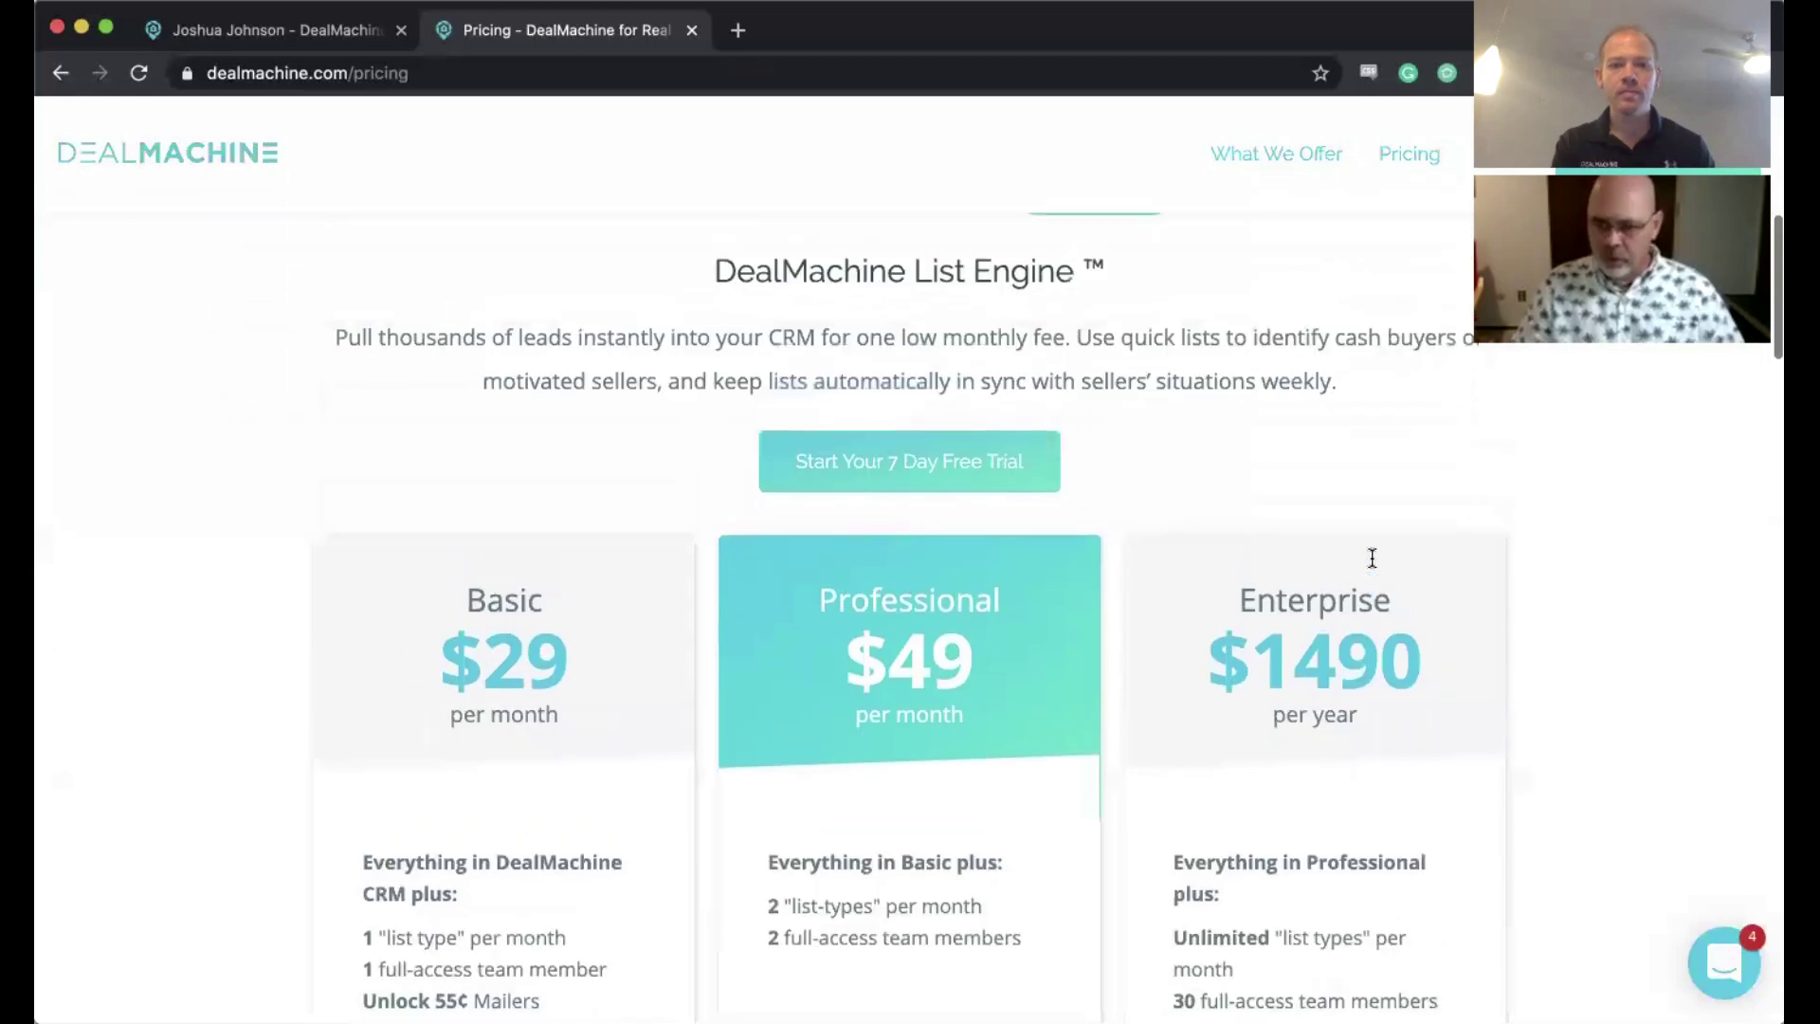
scroll(1372, 558, up, 1)
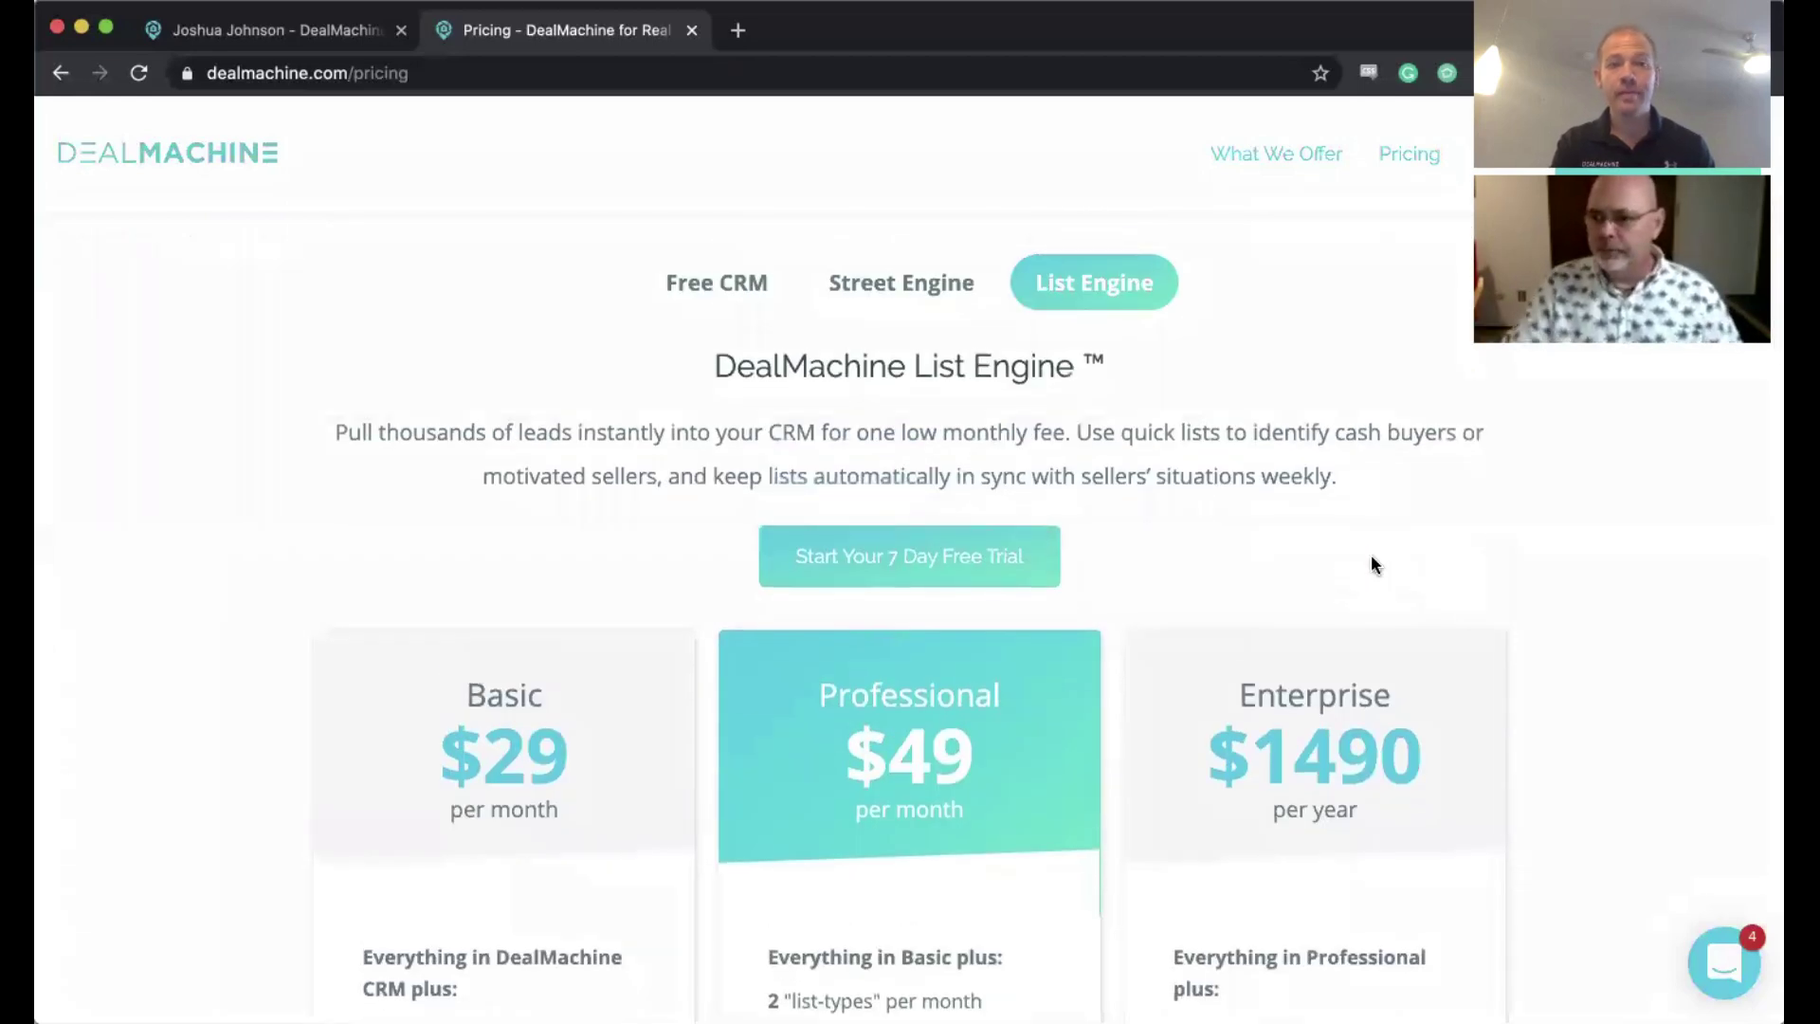